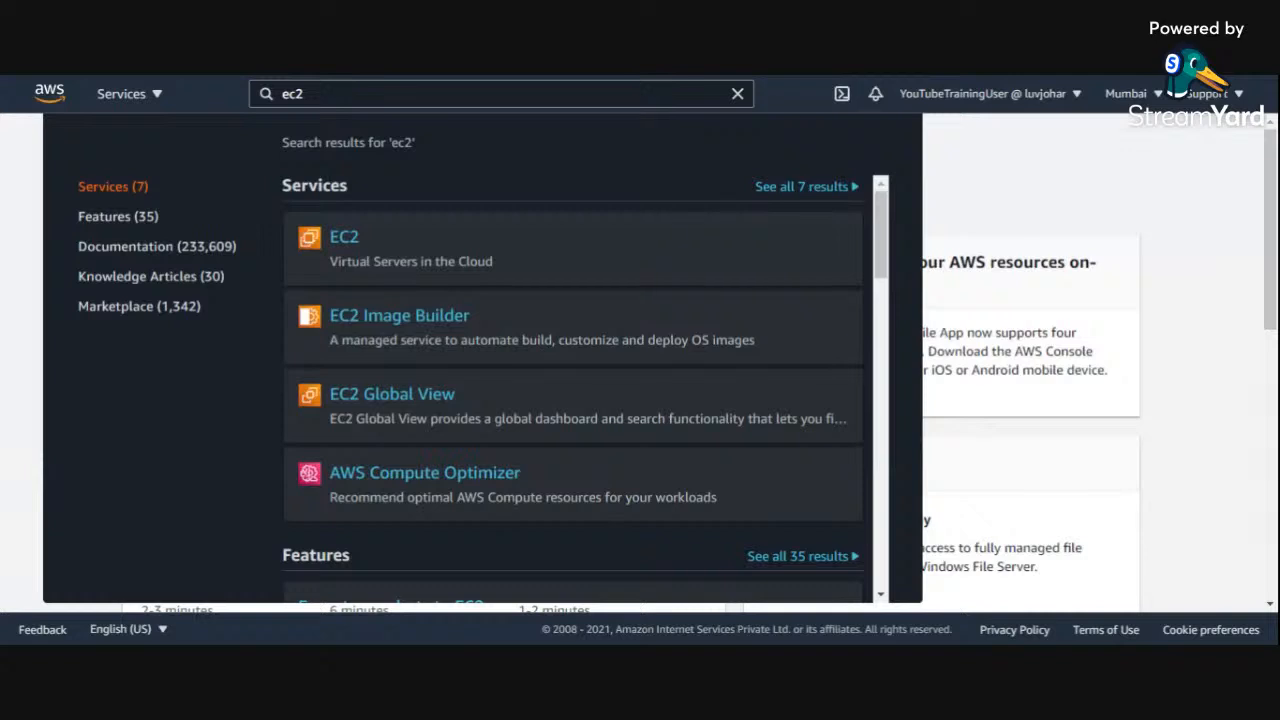
Step: Search the services for ec2 and open the EC2 dashboard
click(304, 94)
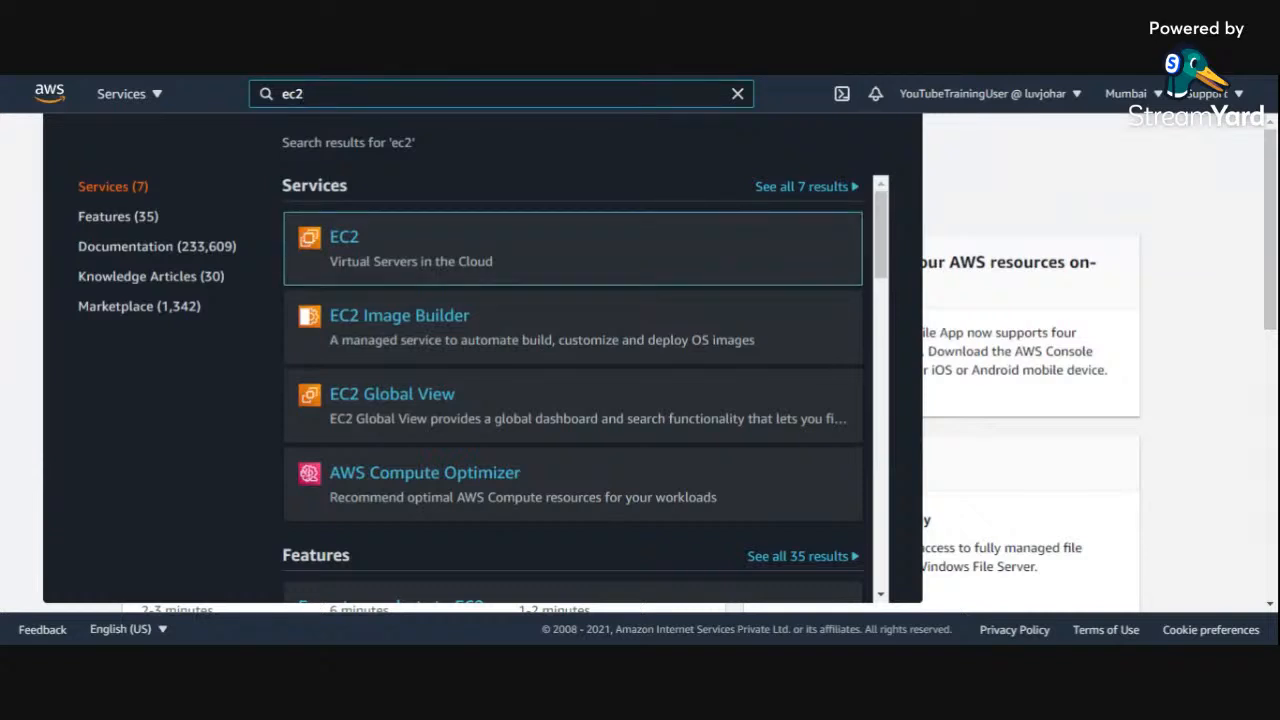
mouse_move(357, 248)
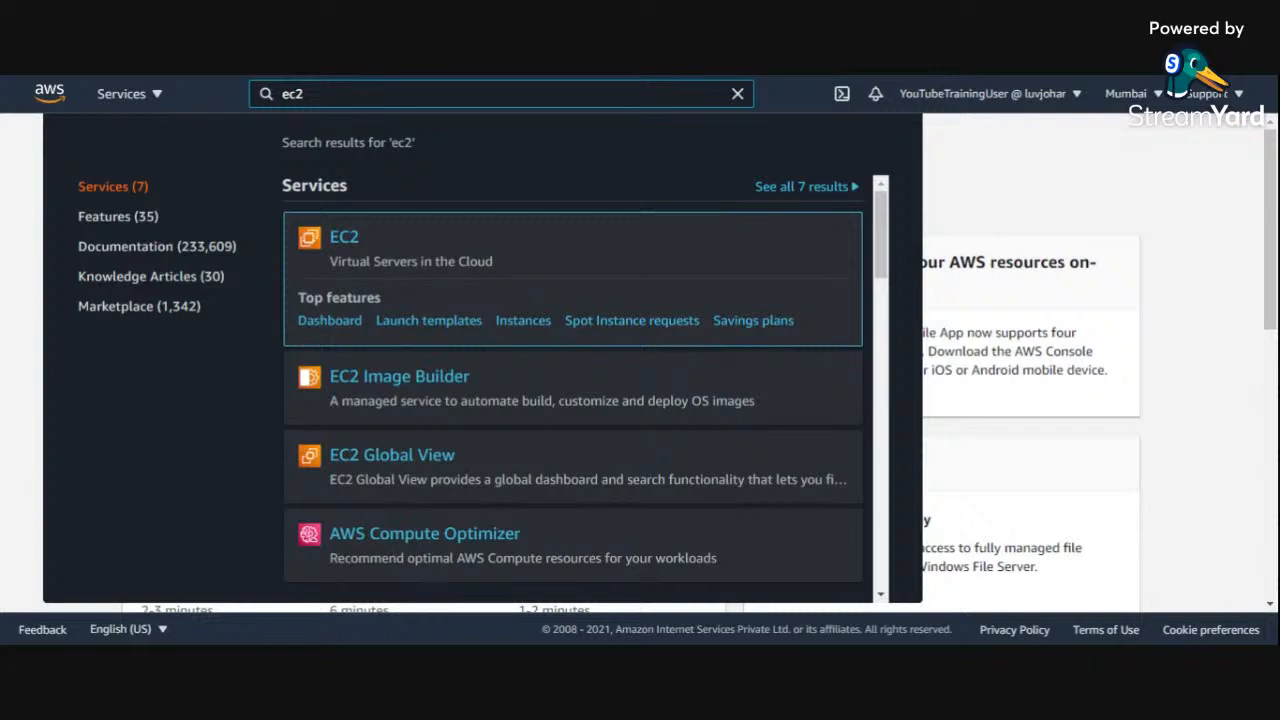
click(345, 238)
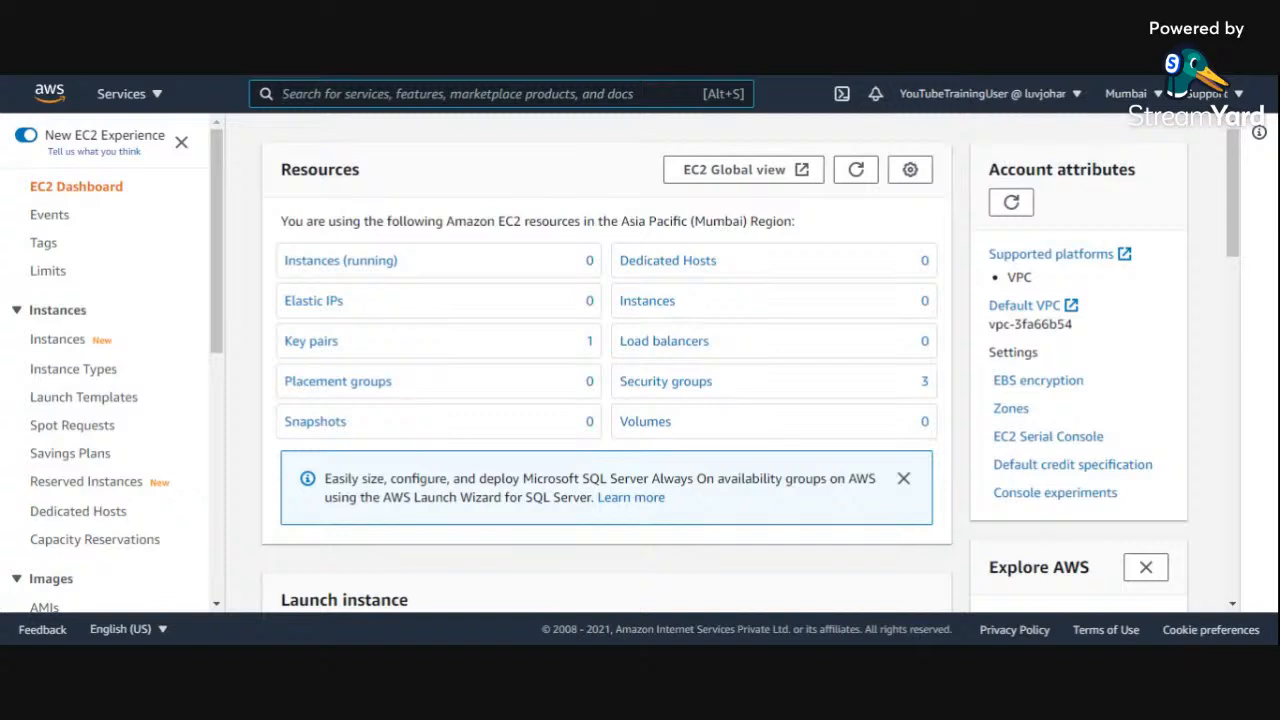
text(ec2)
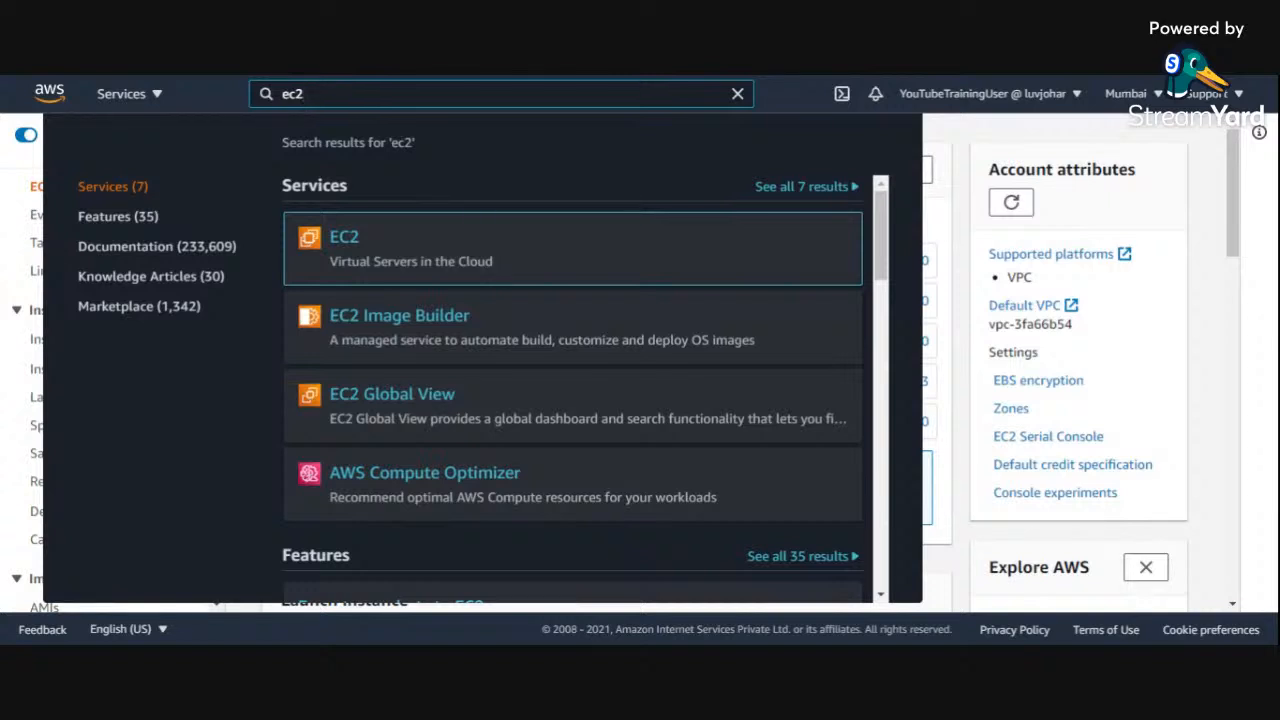
click(945, 228)
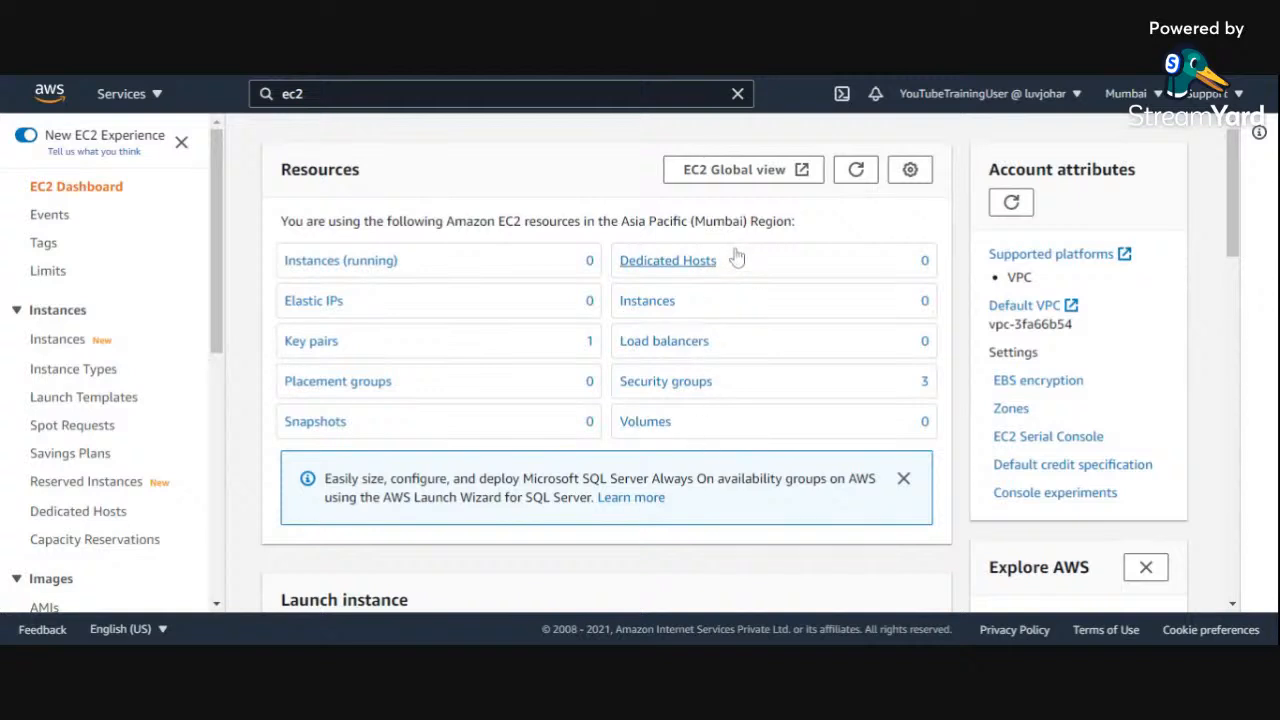
Step: Review the list of available AWS regions without switching from Asia Pacific (Mumbai)
click(1150, 95)
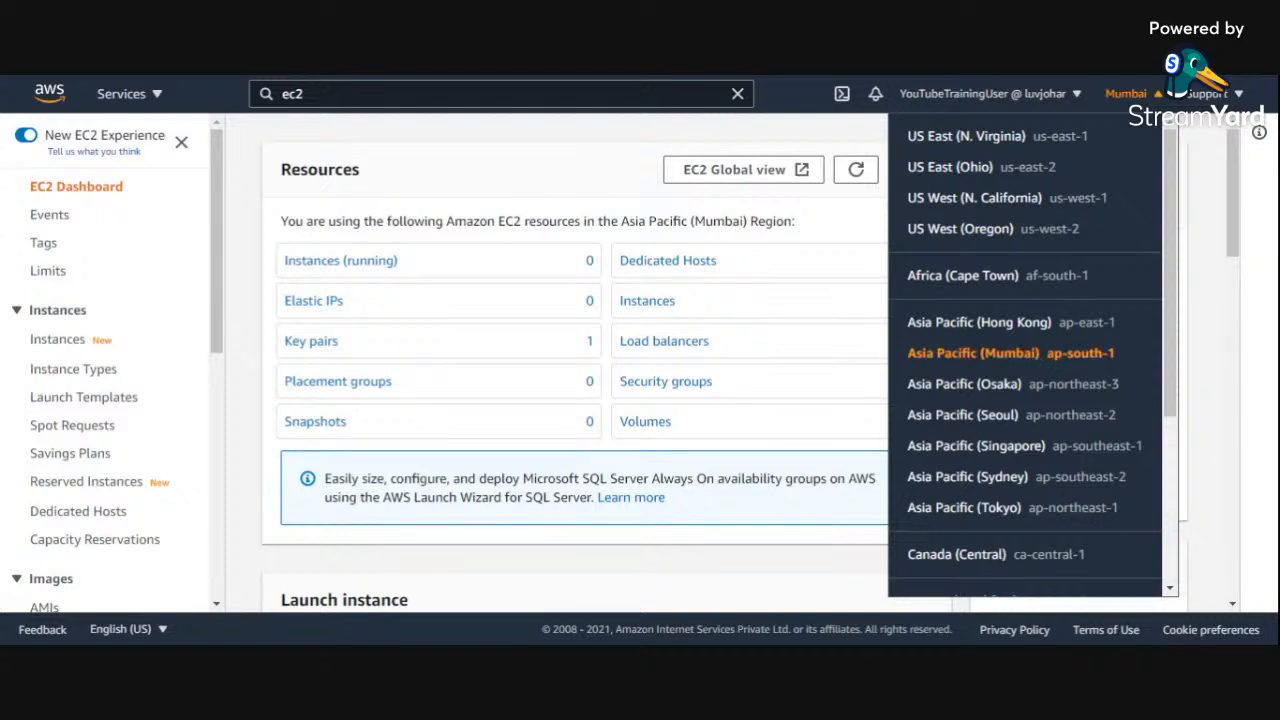
click(475, 178)
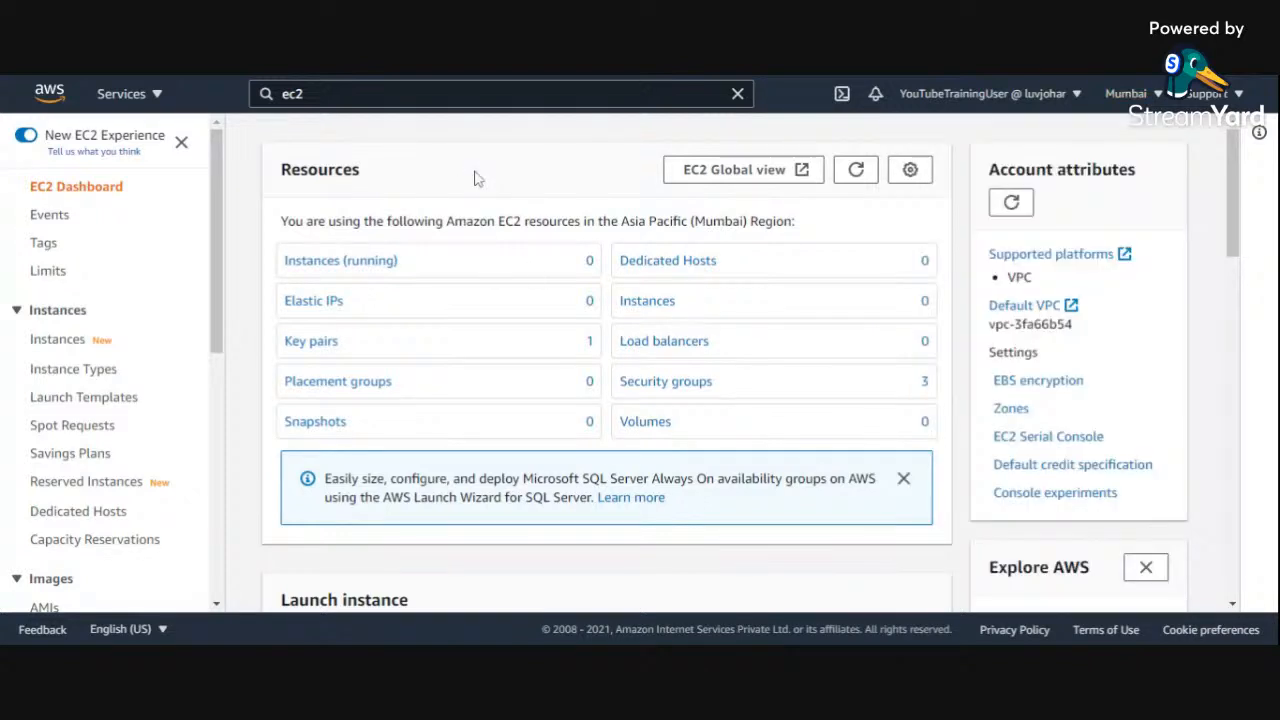
click(1125, 93)
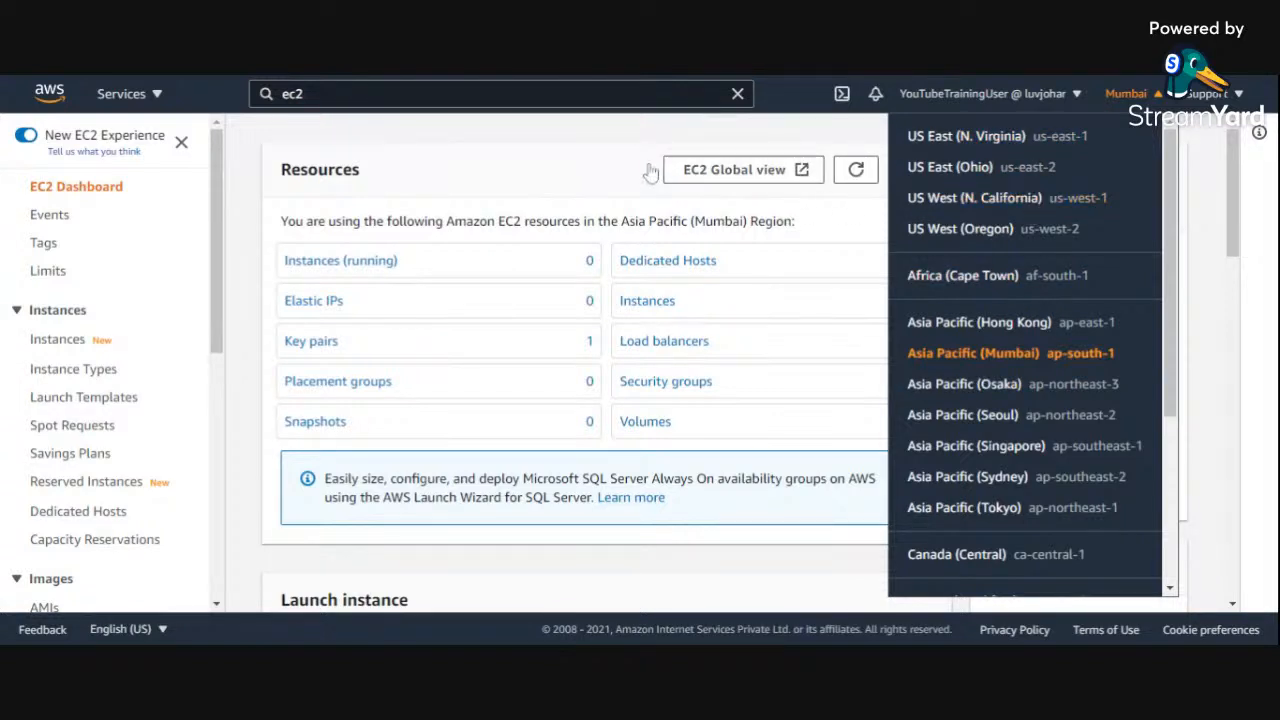
click(537, 178)
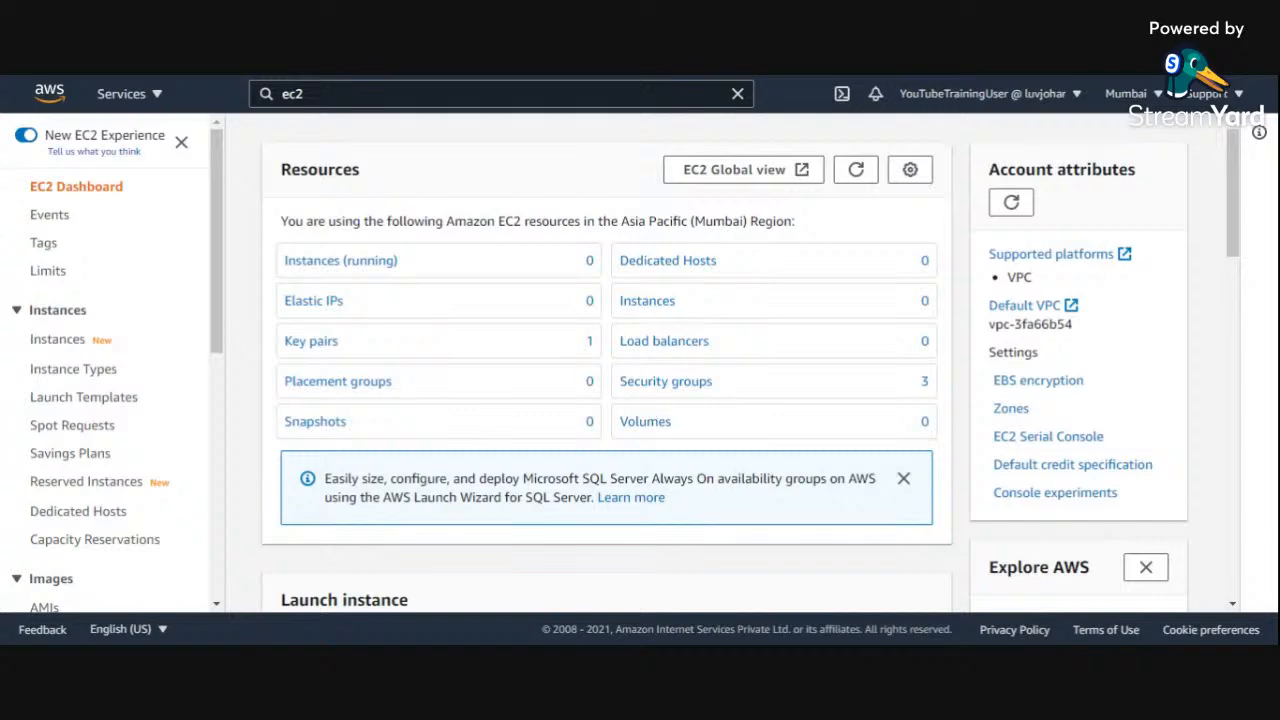
Step: Show the launch options in the dashboard's Launch instance section
scroll(649, 408, down, 3)
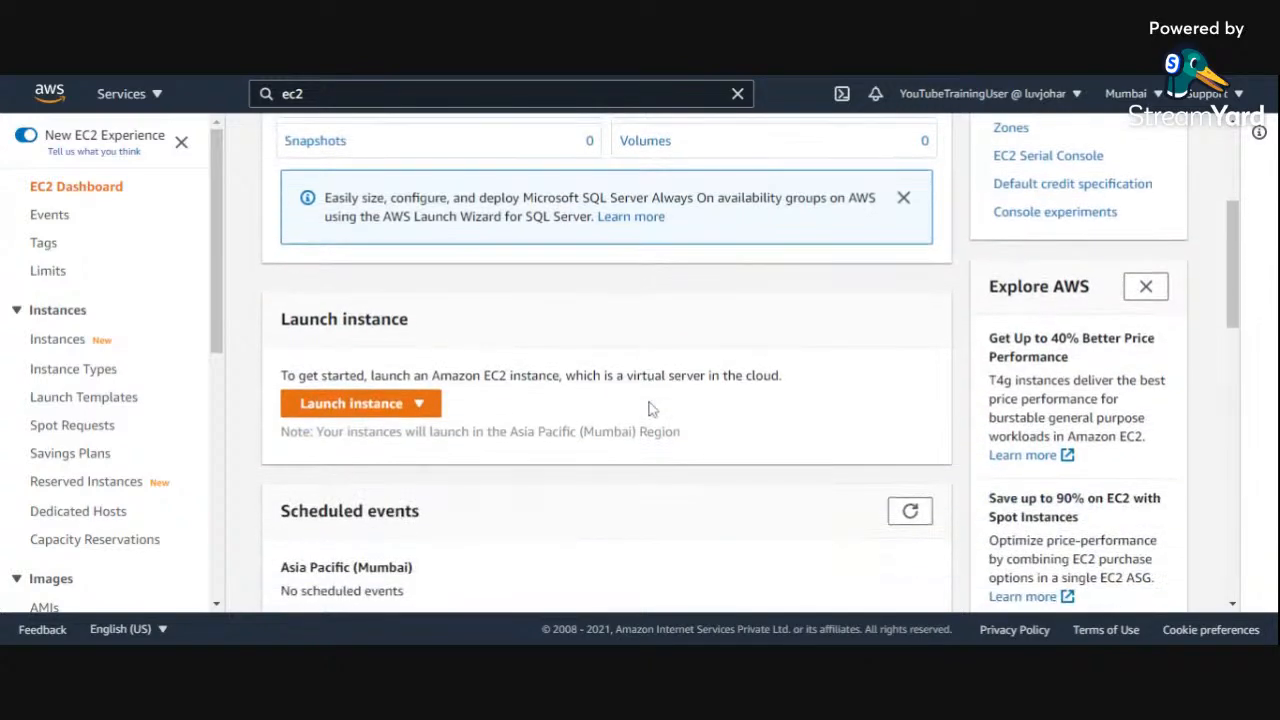
scroll(649, 408, down, 1)
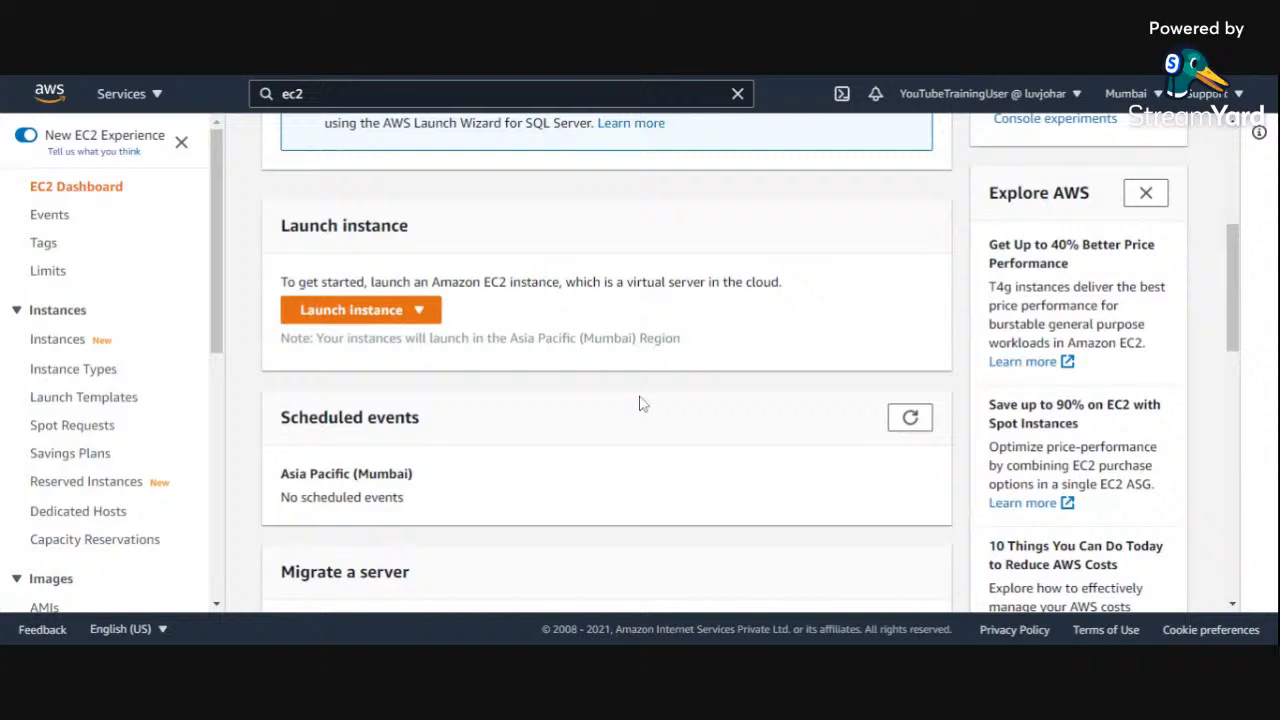
click(426, 312)
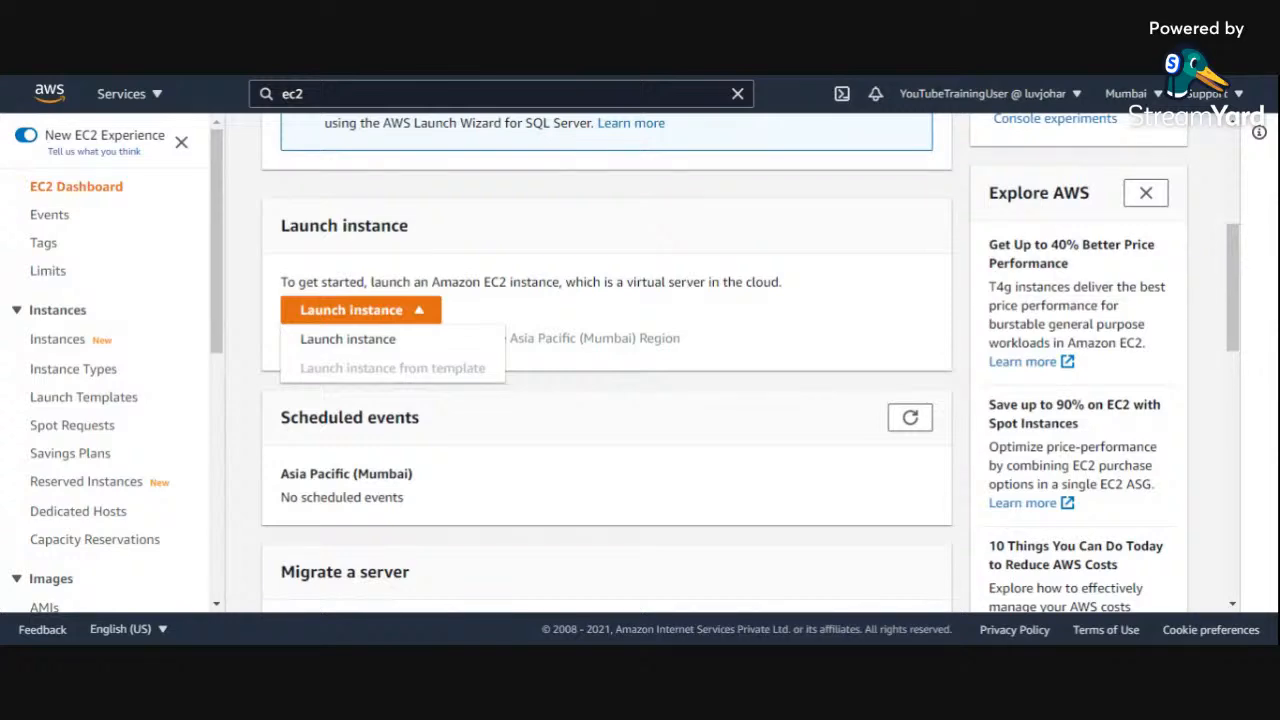
Step: Examine the EC2 dashboard's scheduled events, server migration, quick ID filter, service health and zones sections
scroll(466, 380, down, 3)
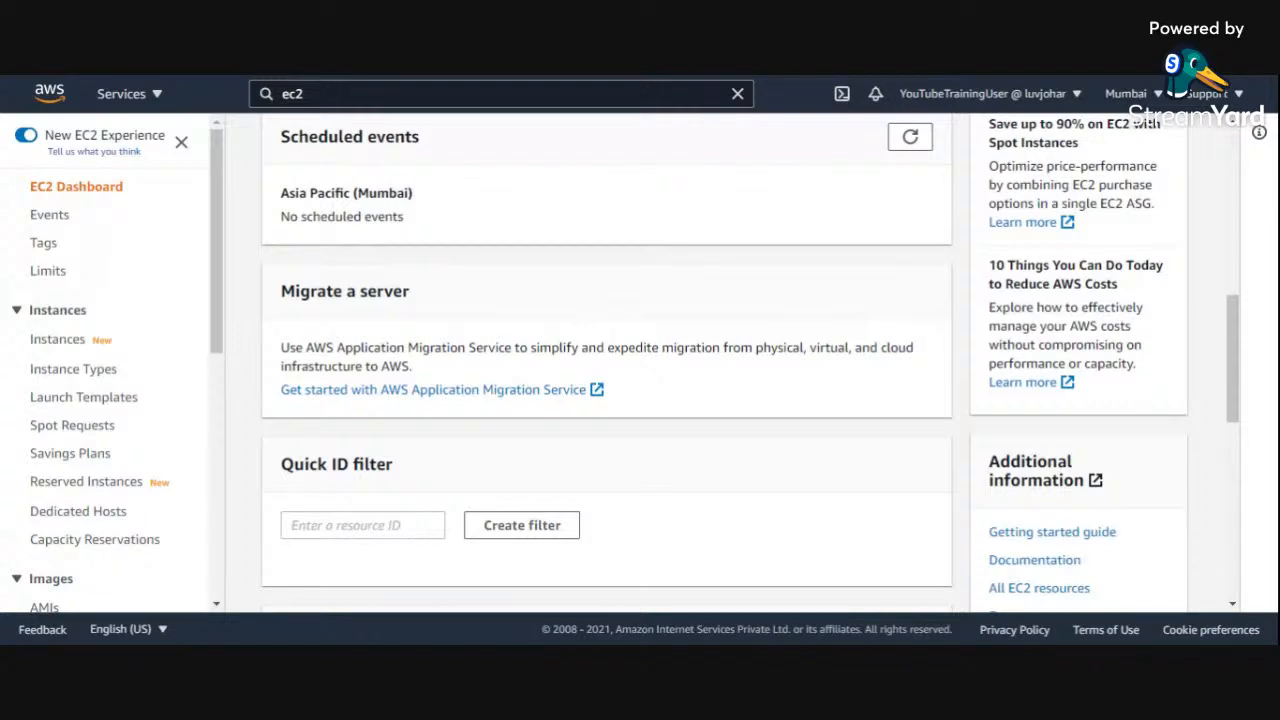
scroll(500, 380, down, 3)
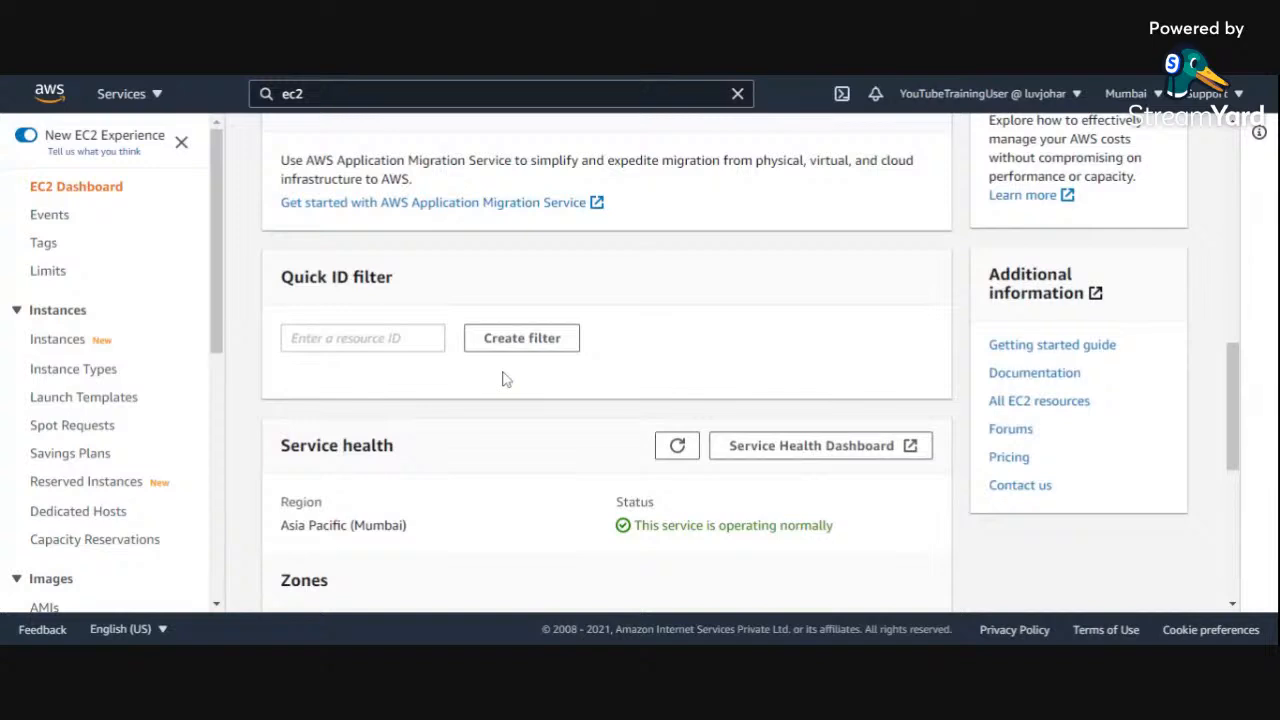
scroll(505, 379, down, 3)
scroll(505, 379, down, 2)
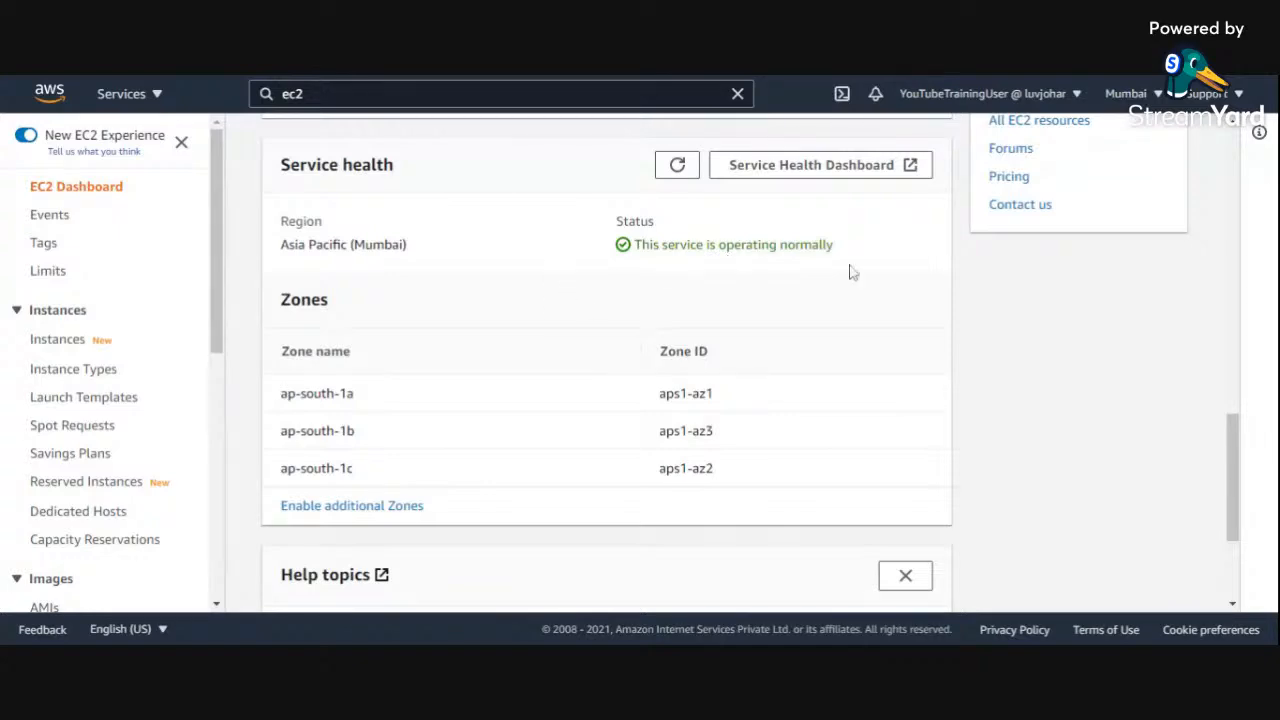
scroll(541, 315, down, 2)
scroll(541, 315, up, 10)
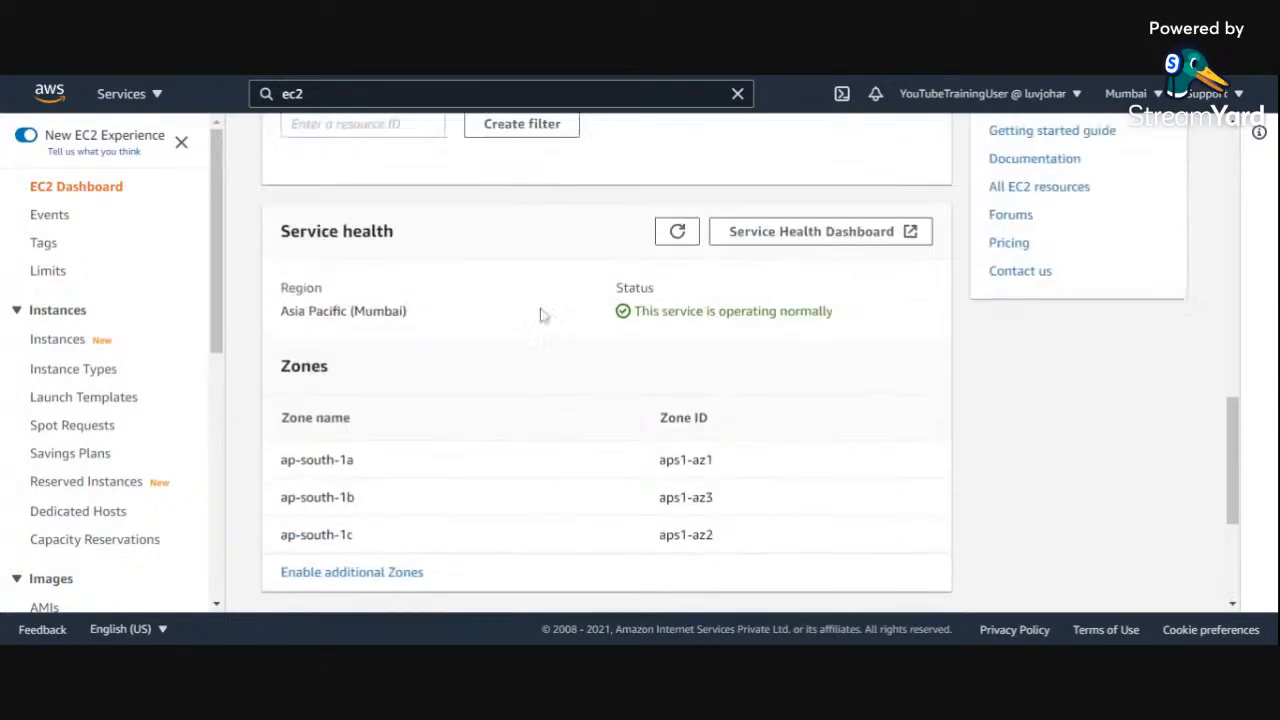
scroll(541, 315, up, 5)
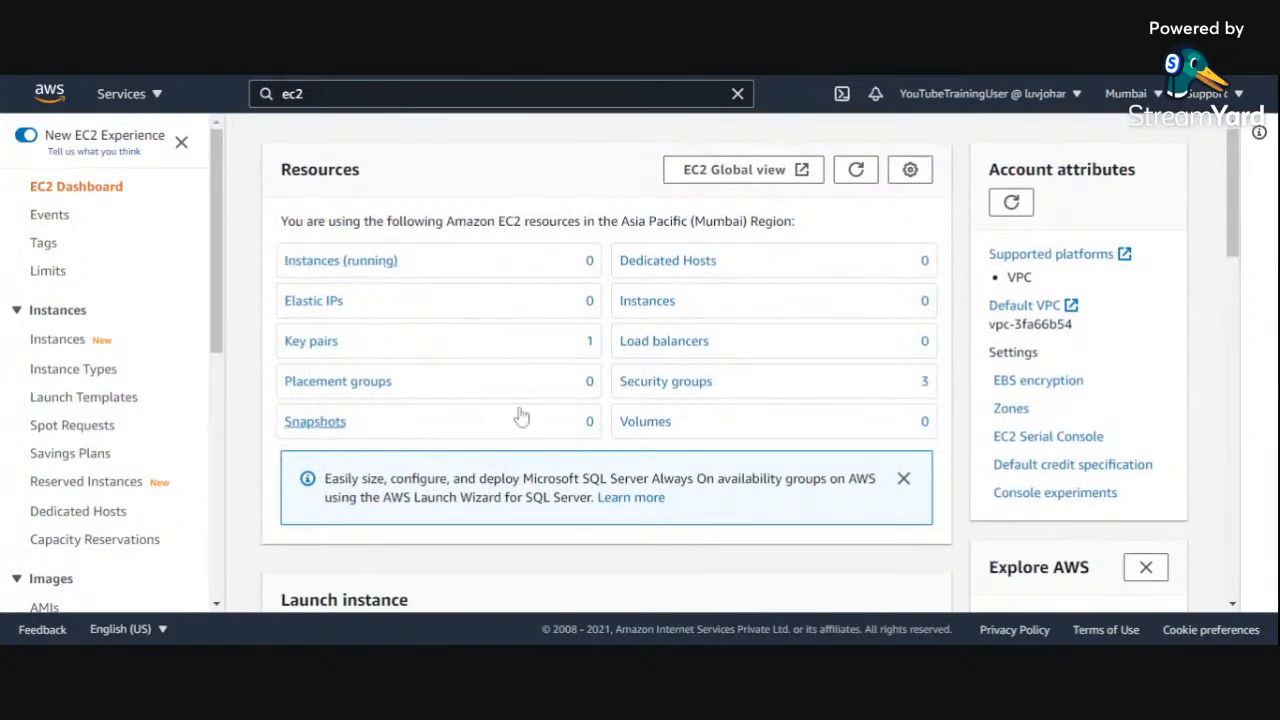
Step: Start launching a new EC2 instance from the dashboard, without using a template
scroll(520, 420, down, 2)
scroll(525, 425, up, 2)
scroll(525, 425, down, 2)
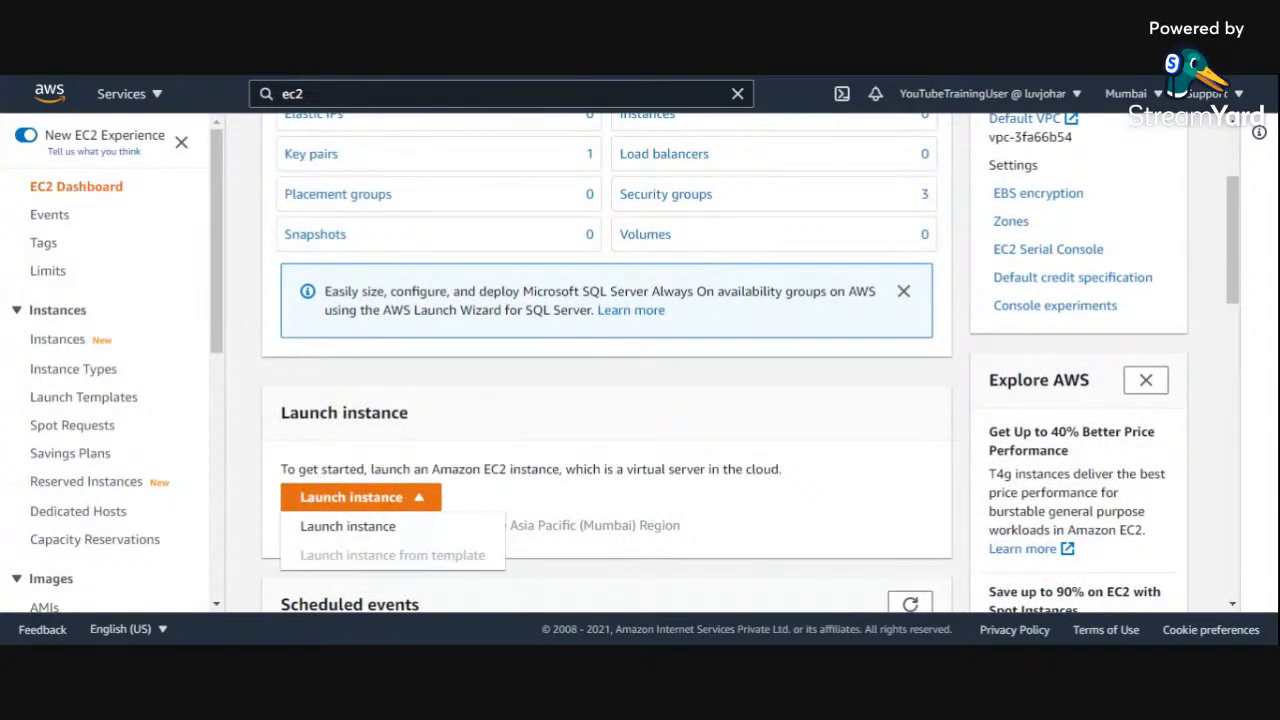
click(420, 530)
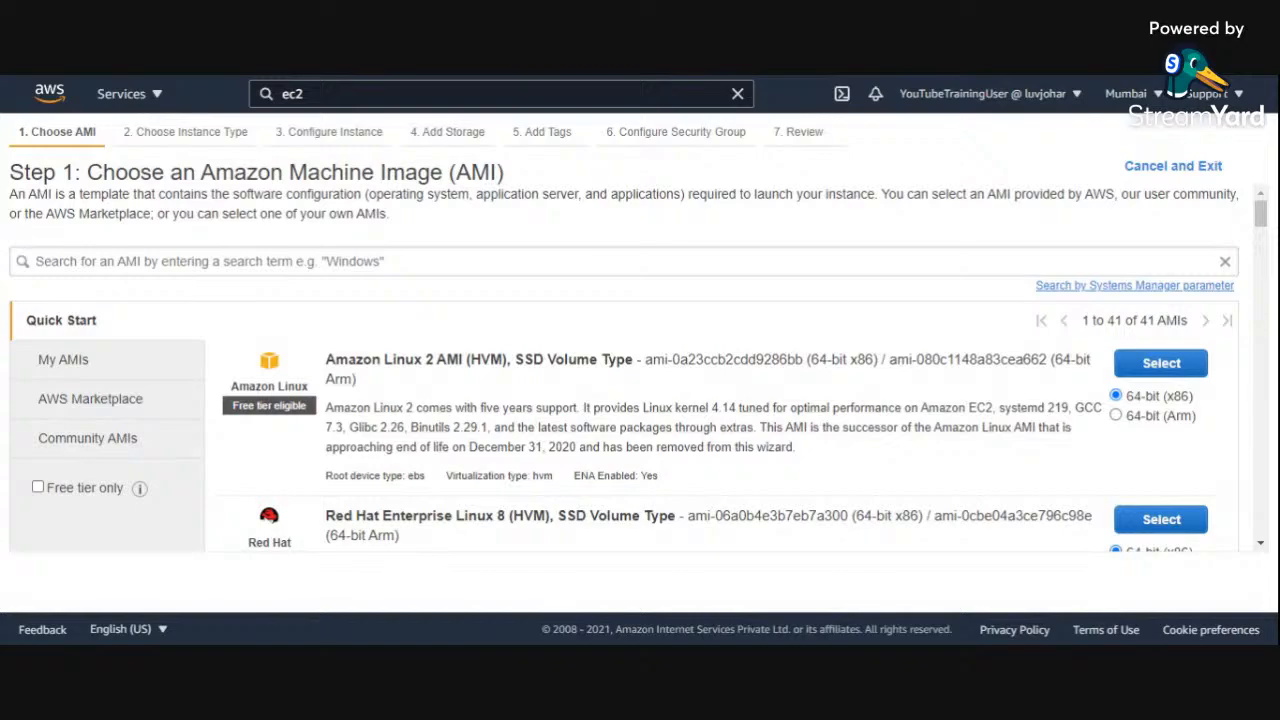
Step: Examine the Quick Start AMIs, including Amazon Linux 2, Red Hat Enterprise Linux 8, Ubuntu Server 20.04 LTS and Microsoft Windows Server 2019 Base
scroll(533, 422, down, 10)
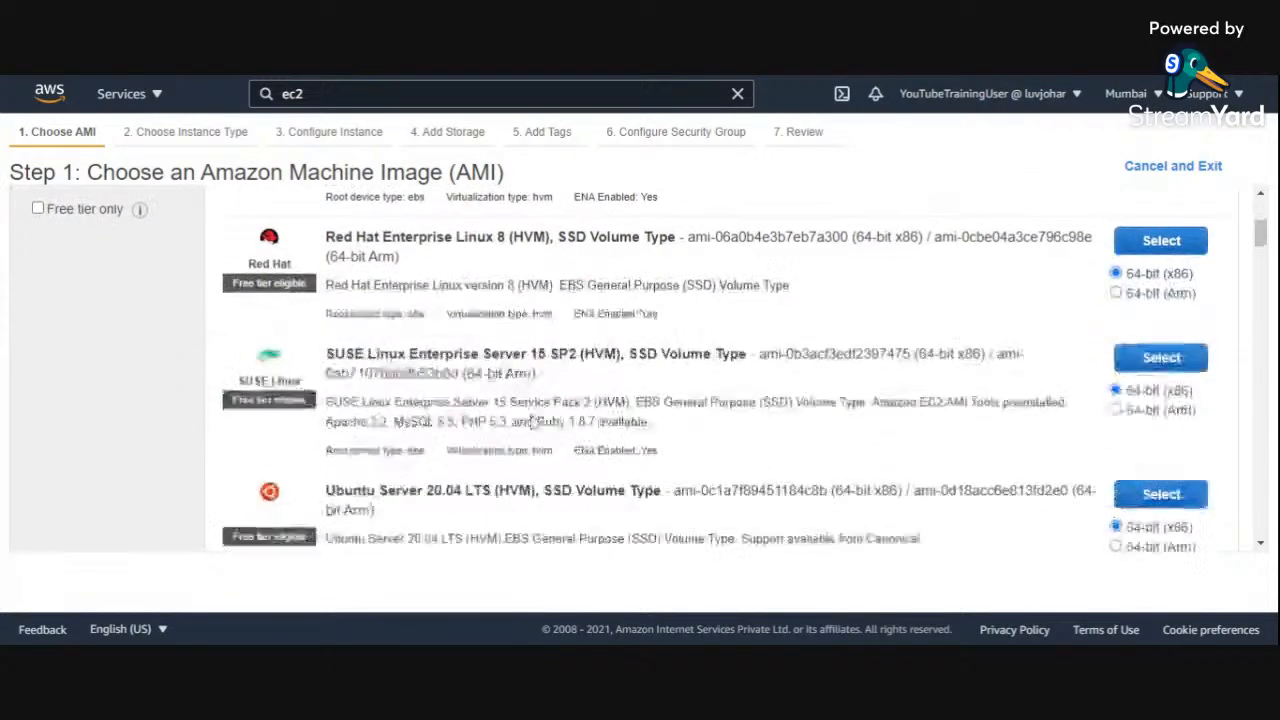
scroll(533, 422, down, 6)
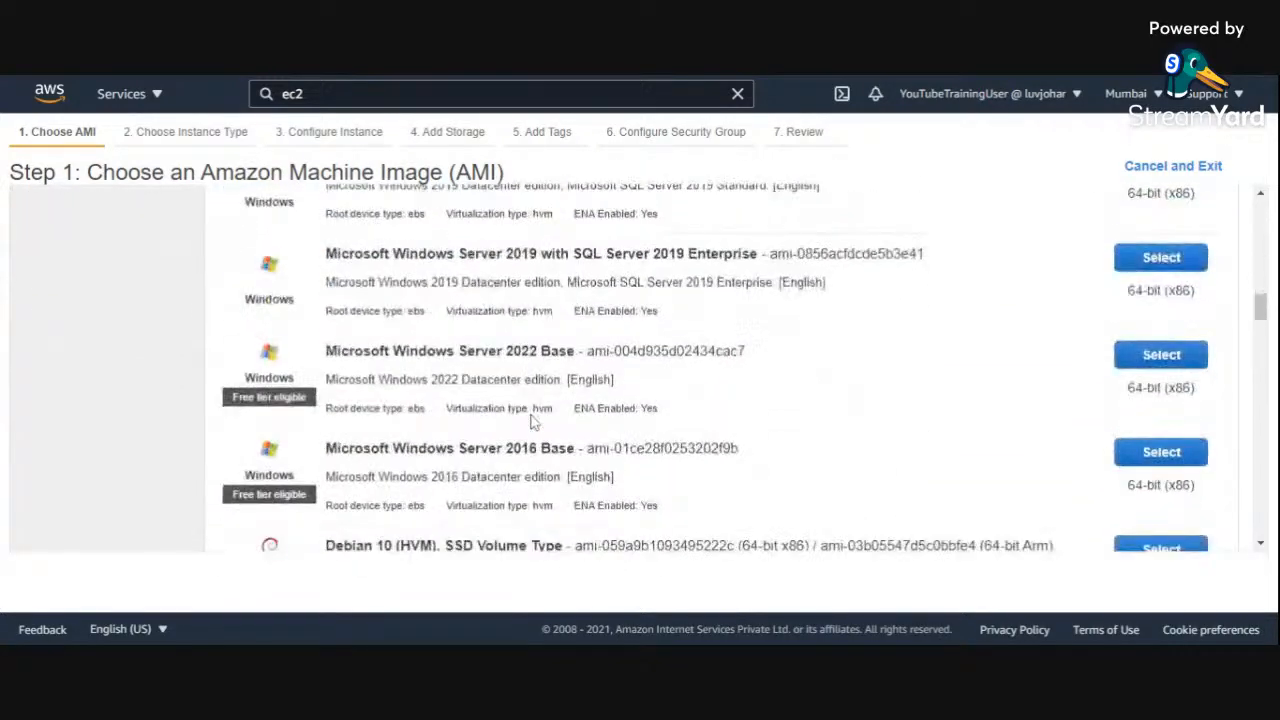
scroll(533, 422, up, 15)
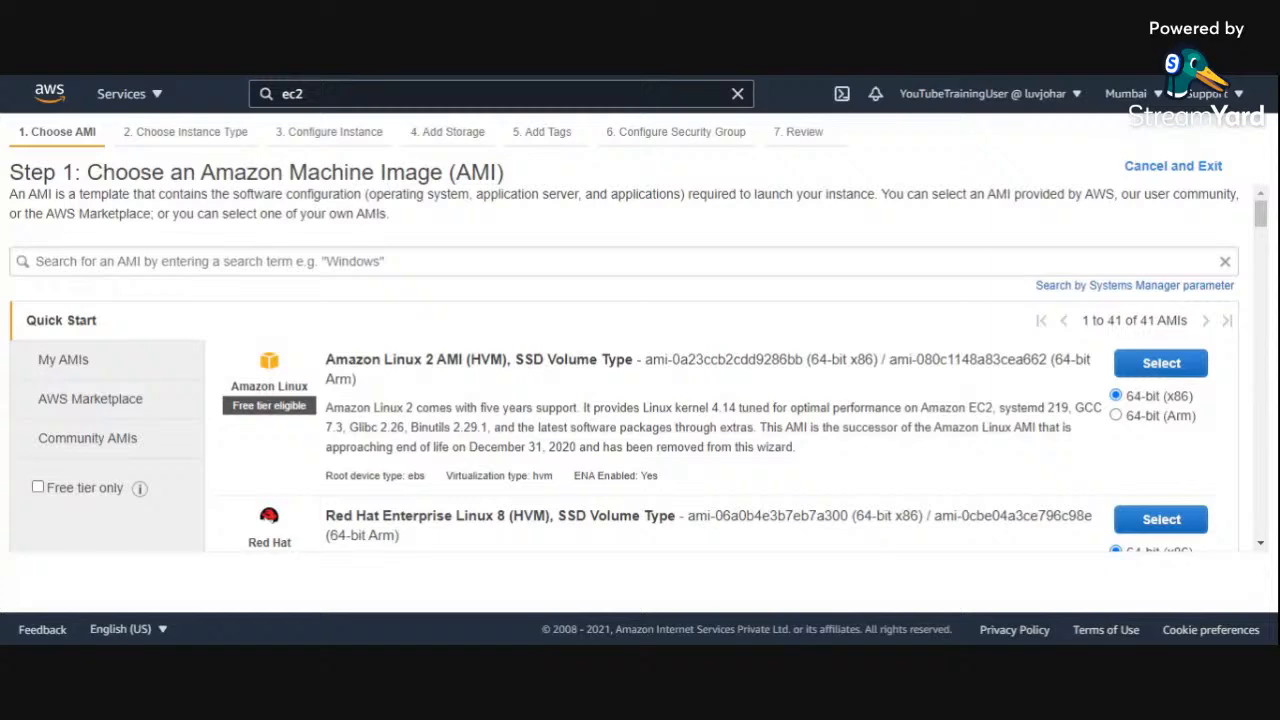
drag(326, 359, 446, 360)
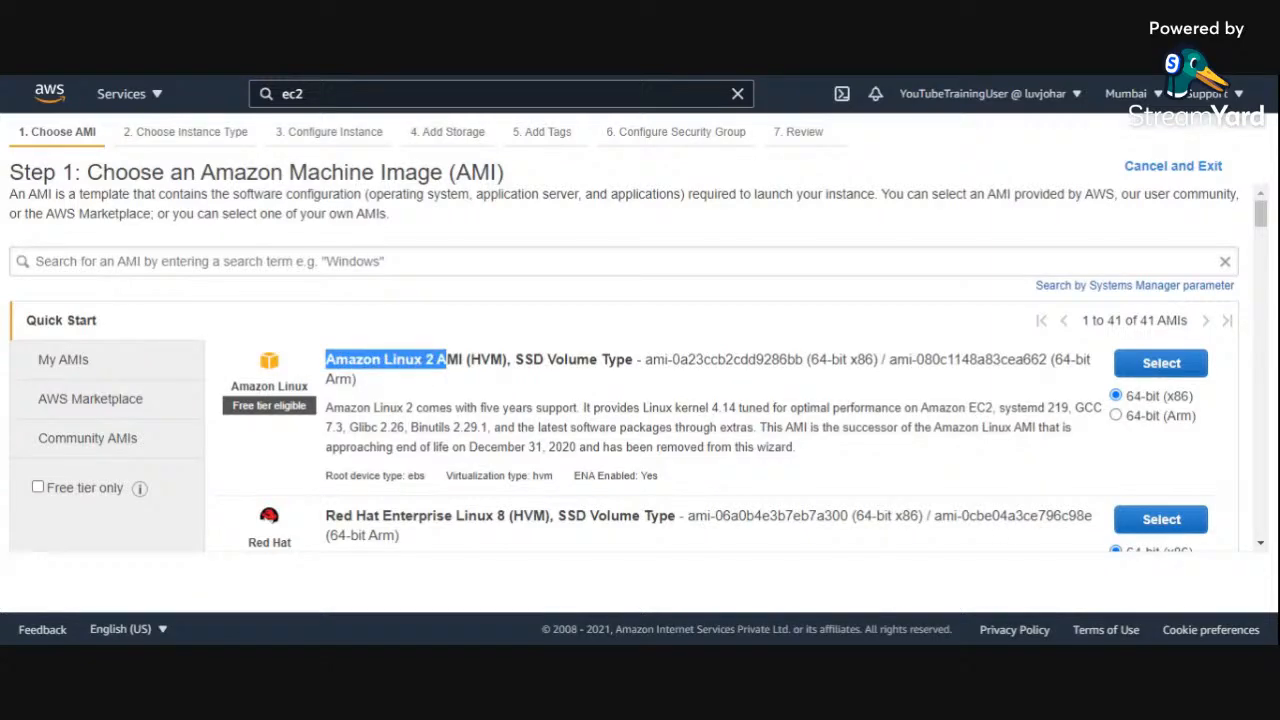
scroll(640, 370, down, 4)
drag(326, 329, 455, 330)
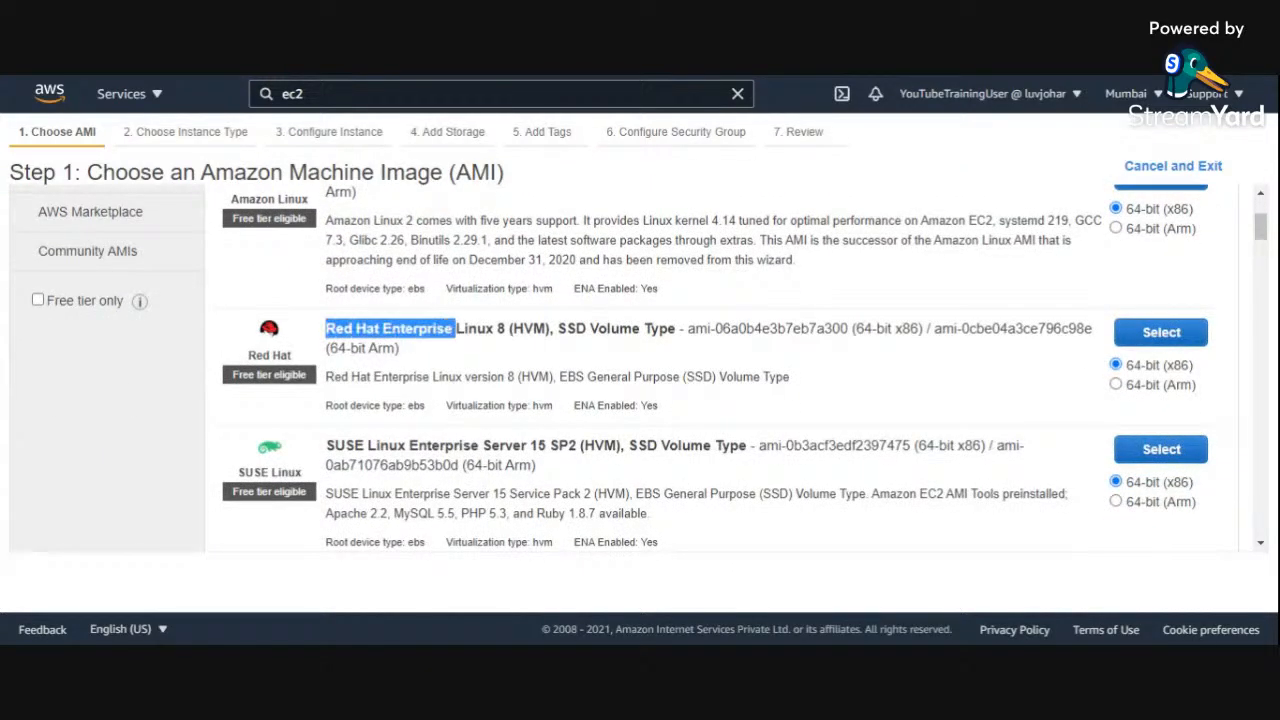
scroll(458, 340, down, 8)
scroll(458, 340, up, 4)
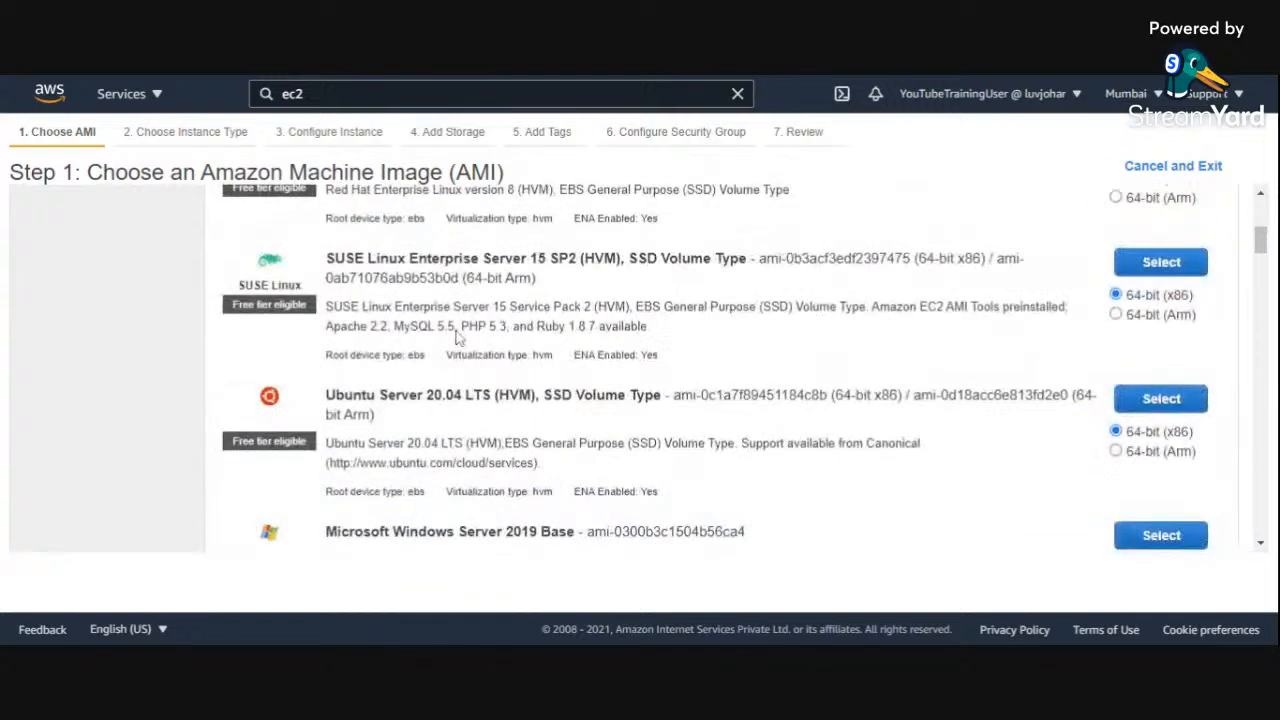
drag(326, 396, 433, 396)
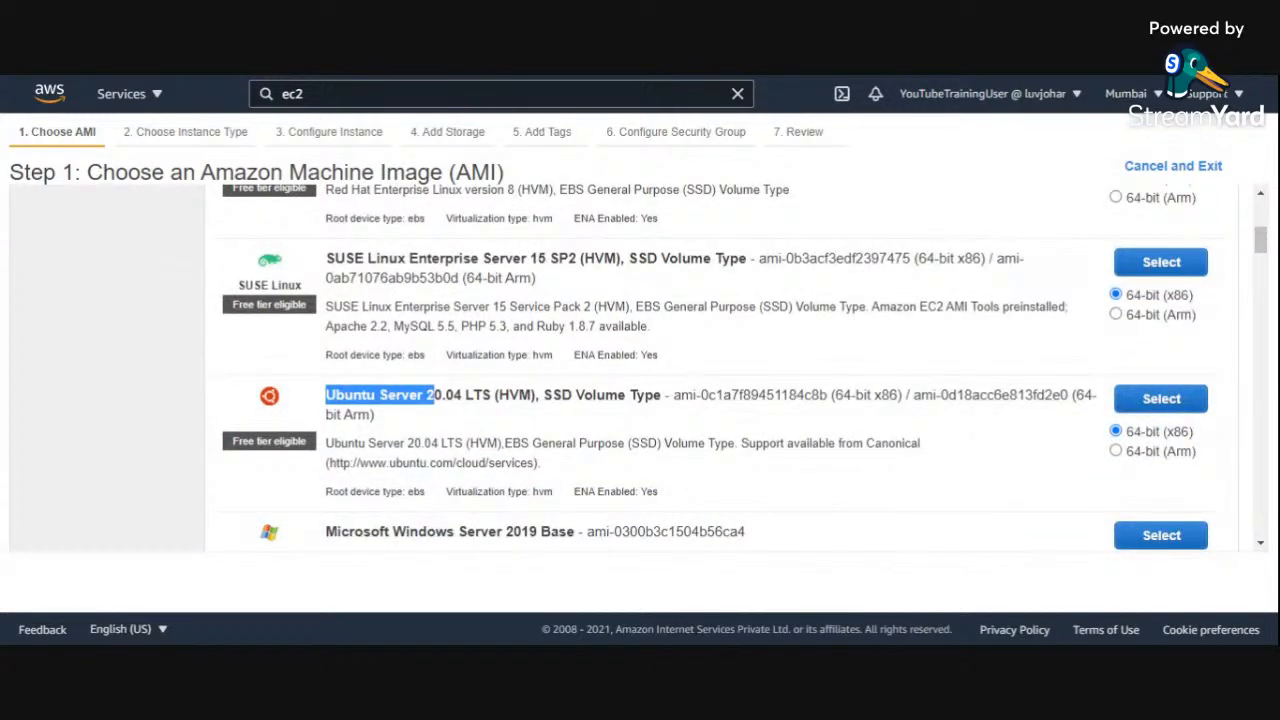
scroll(537, 448, up, 10)
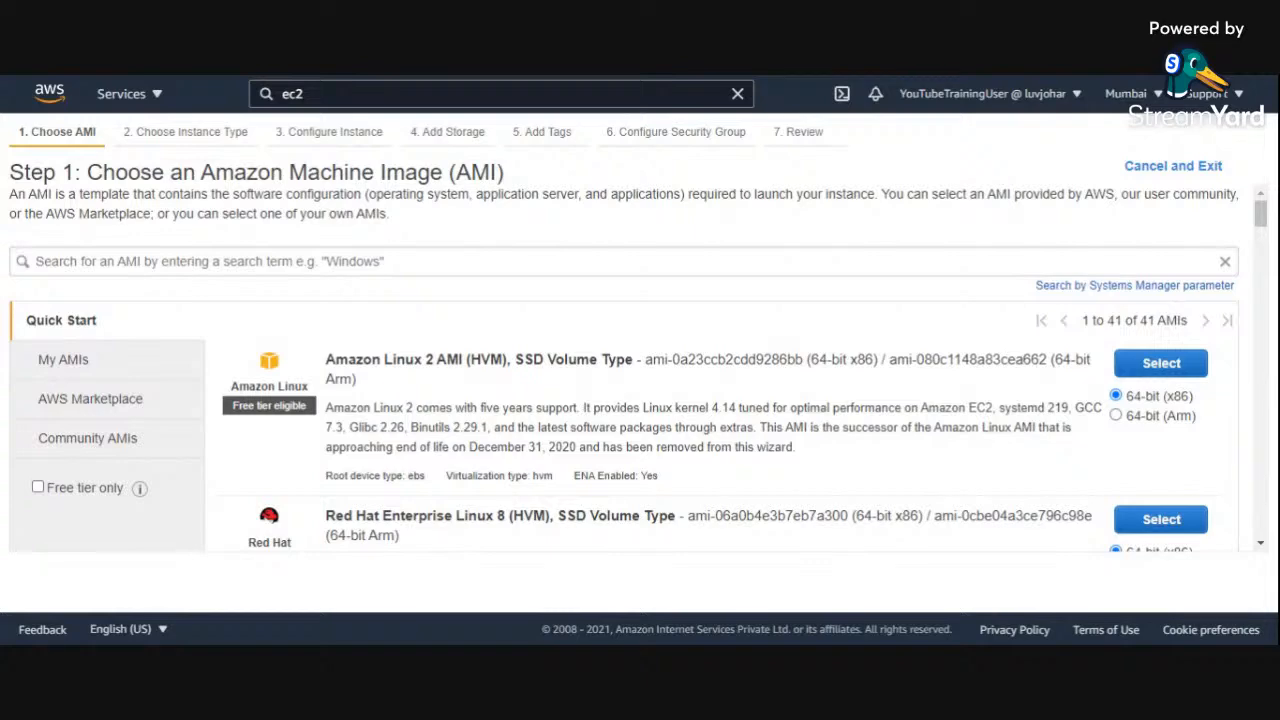
scroll(672, 413, down, 6)
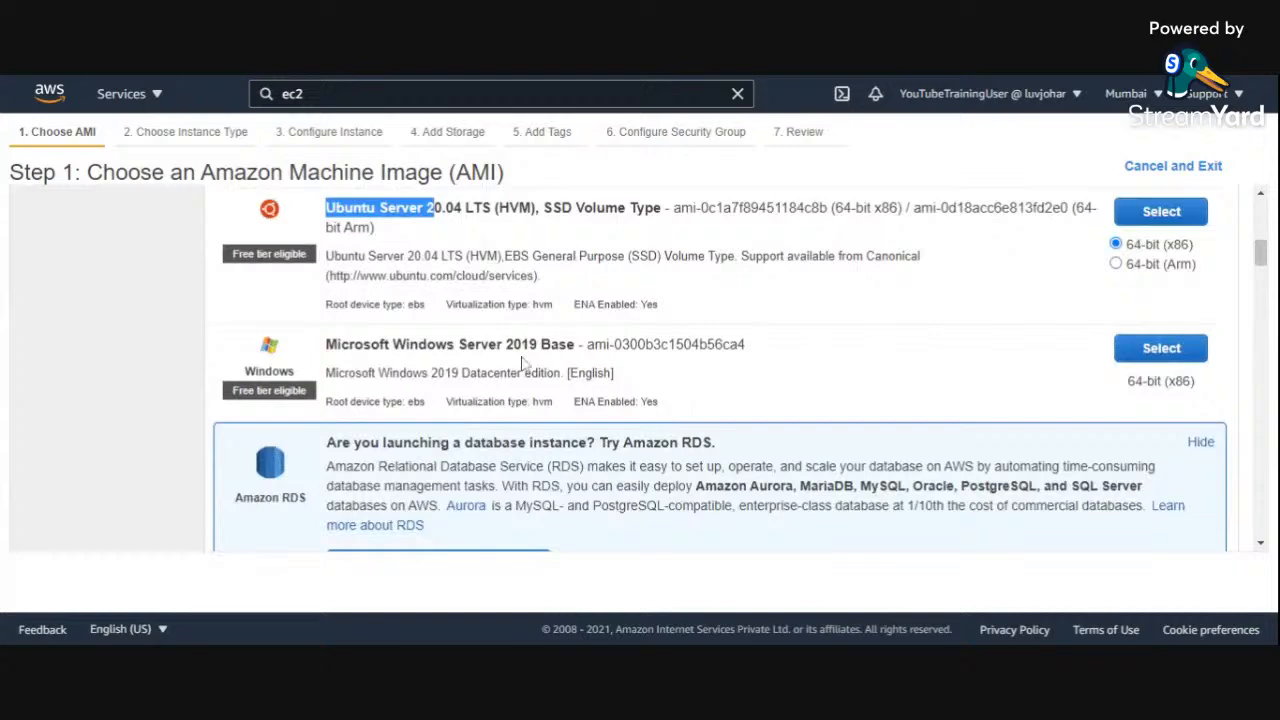
drag(325, 344, 578, 344)
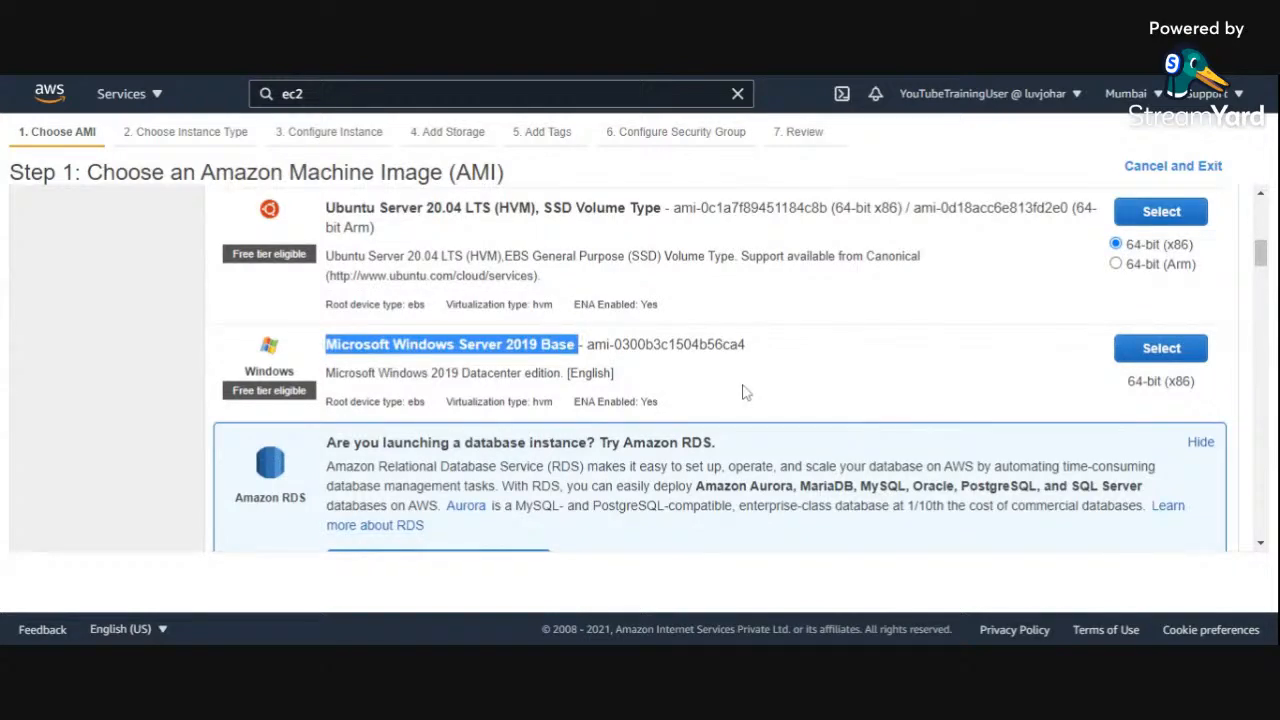
scroll(743, 392, up, 8)
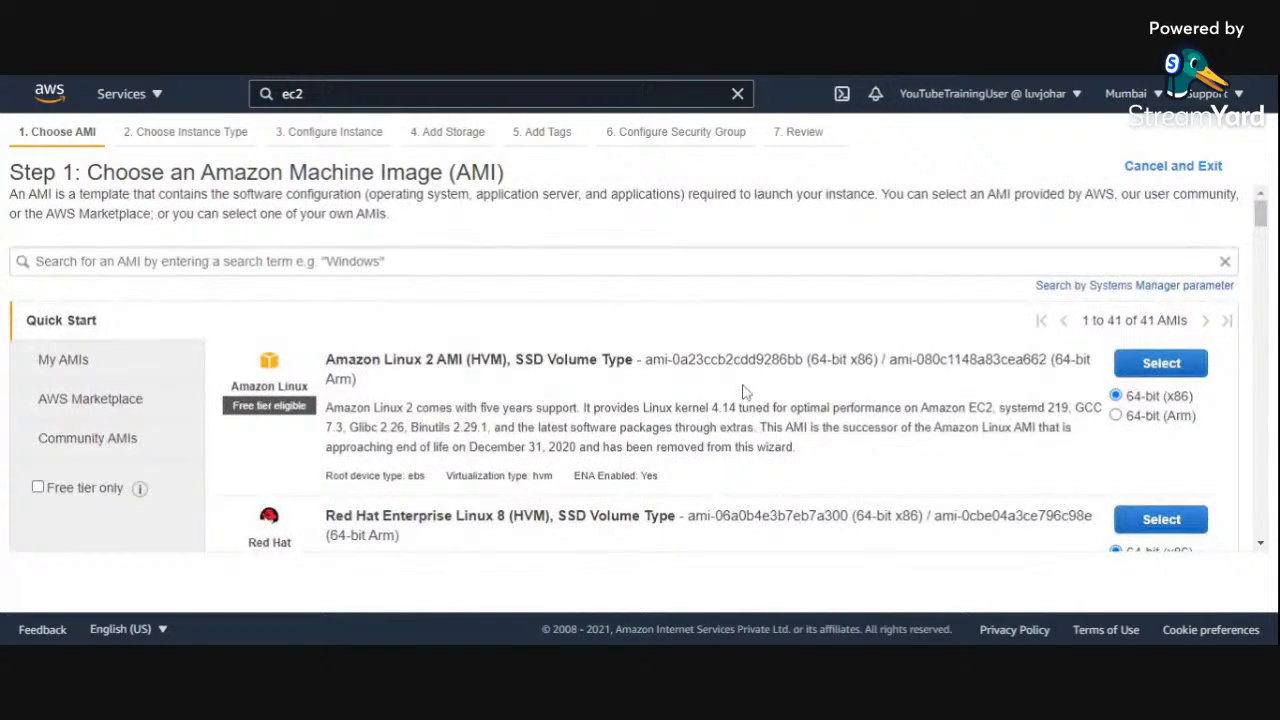
Step: Limit the AMI list to free tier only and select the Amazon Linux 2 AMI (HVM), SSD Volume Type, 64-bit (x86)
click(38, 488)
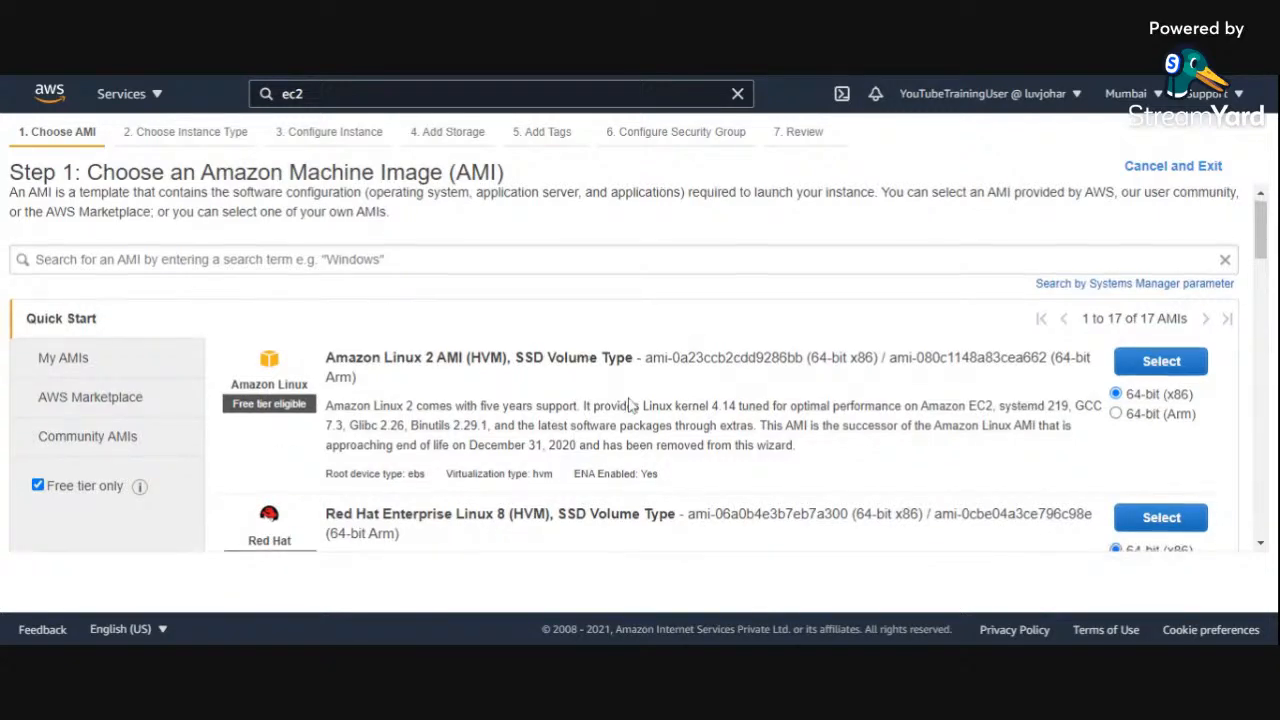
scroll(625, 408, down, 1)
scroll(500, 425, up, 1)
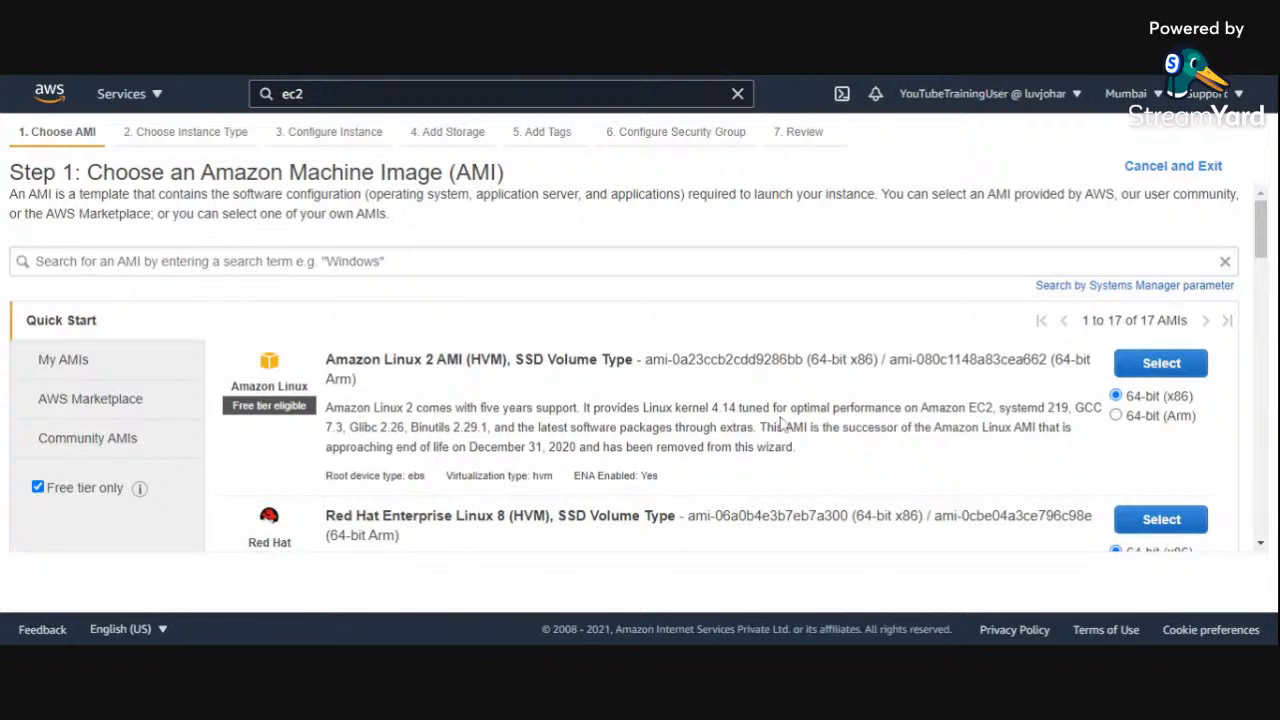
click(1140, 368)
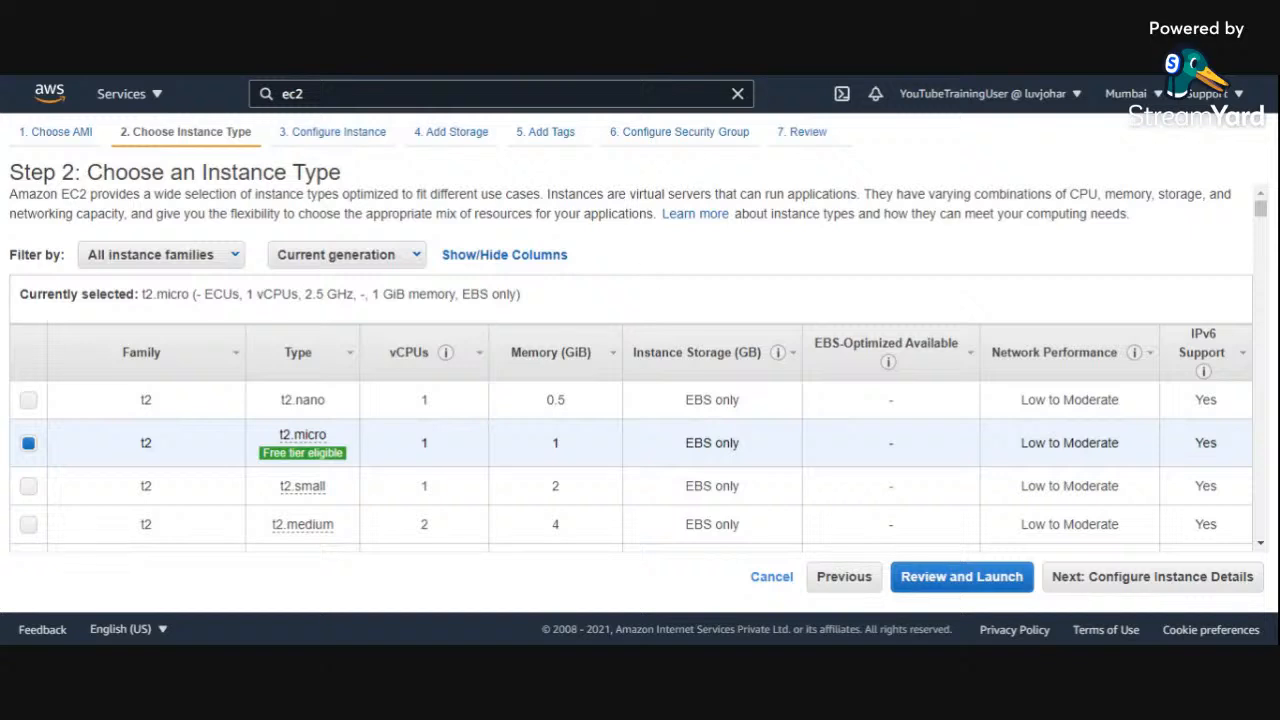
Step: Examine the introduction to instance types, covering CPU, memory, storage and networking capacity, and the t2 and t3 rows
drag(540, 194, 8, 194)
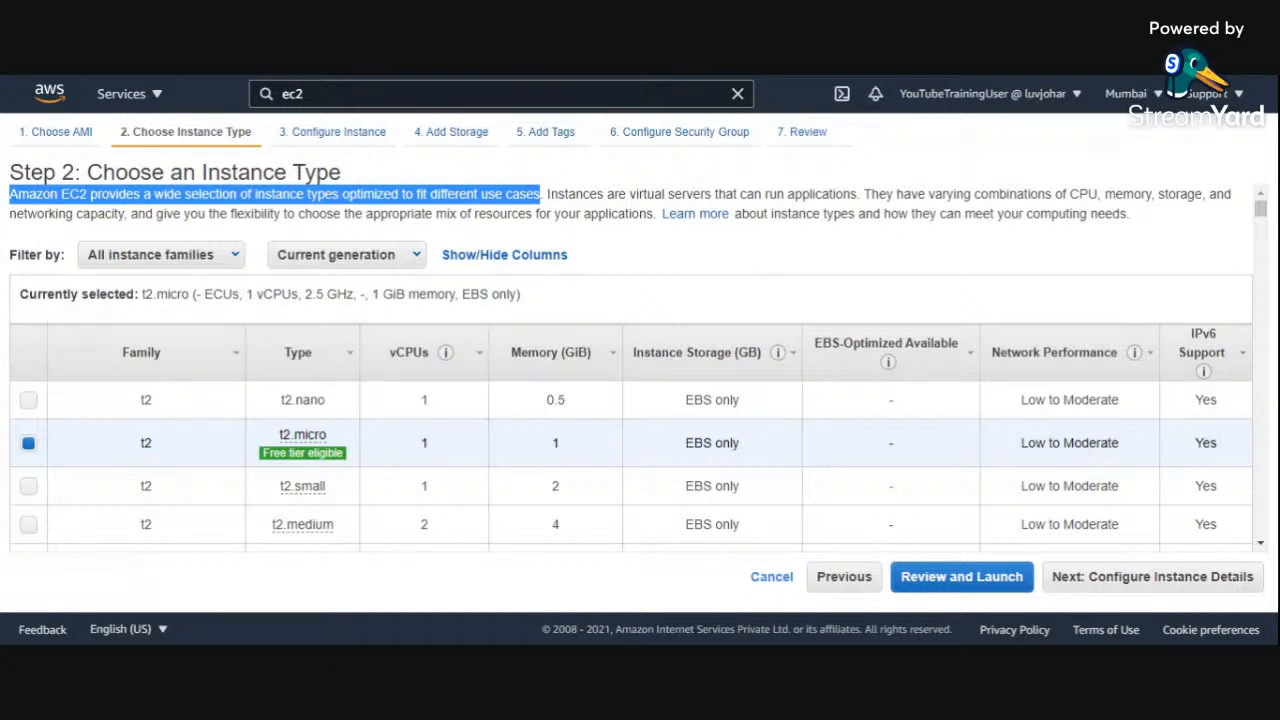
drag(864, 194, 1201, 196)
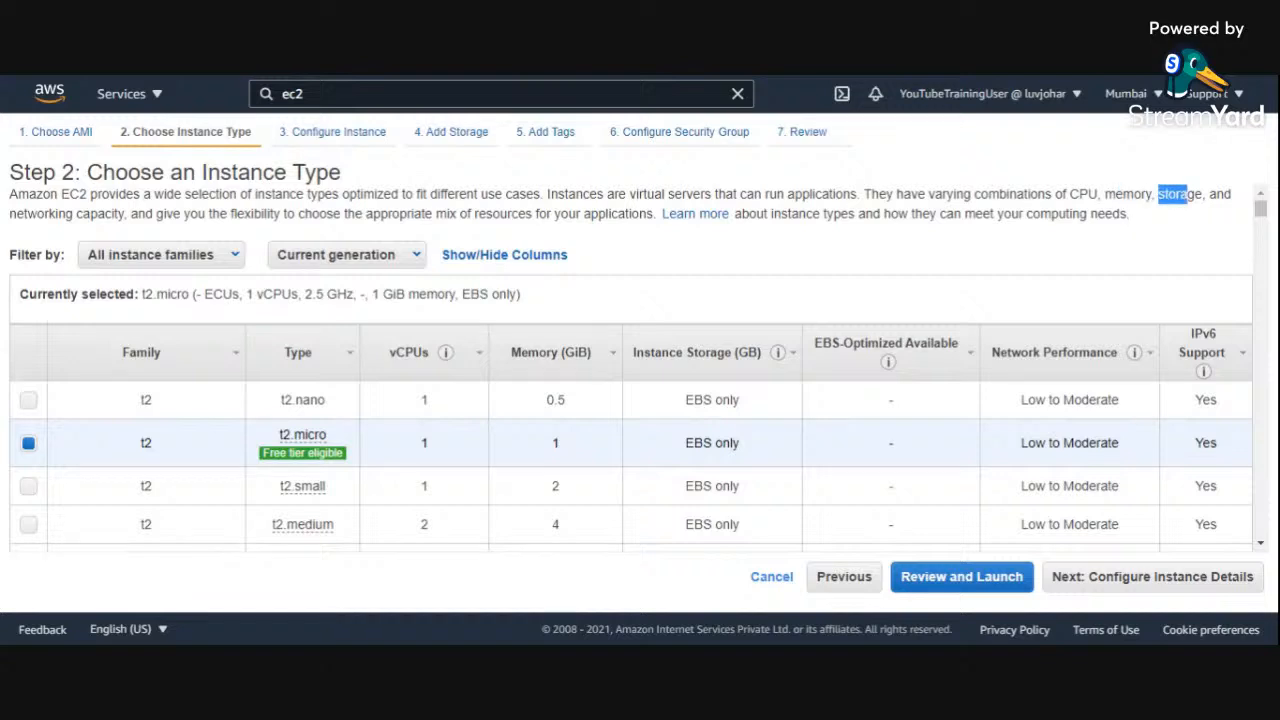
drag(113, 214, 7, 216)
click(14, 220)
mouse_move(447, 358)
scroll(574, 451, down, 5)
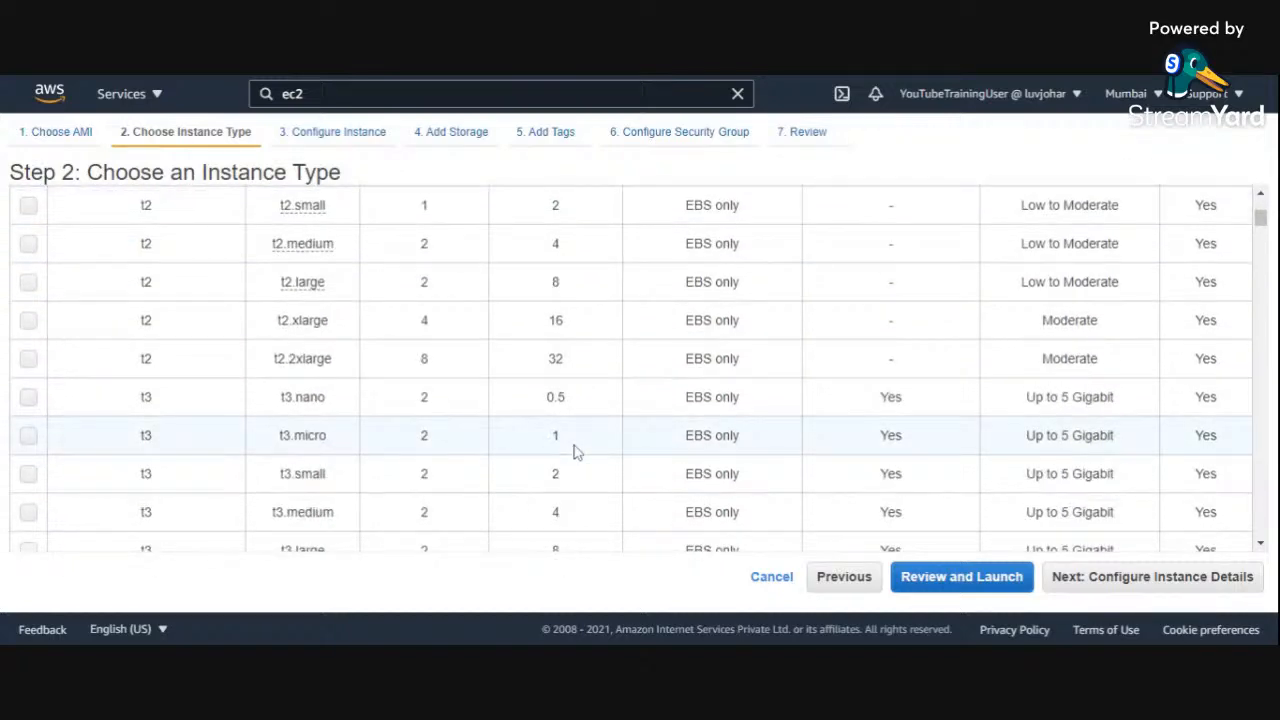
scroll(574, 451, up, 5)
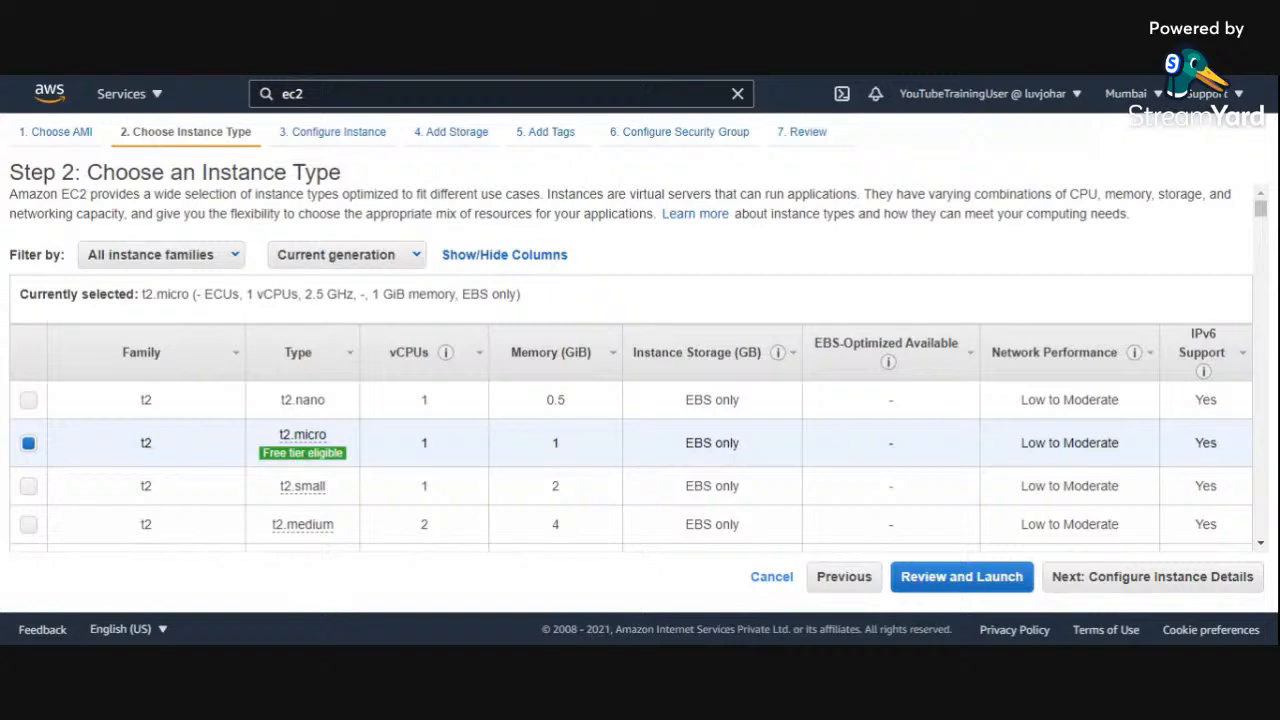
Step: Examine the compute-oriented c5 family in the instance type list, especially the vCPUs and memory of c5.18xlarge
scroll(574, 450, down, 10)
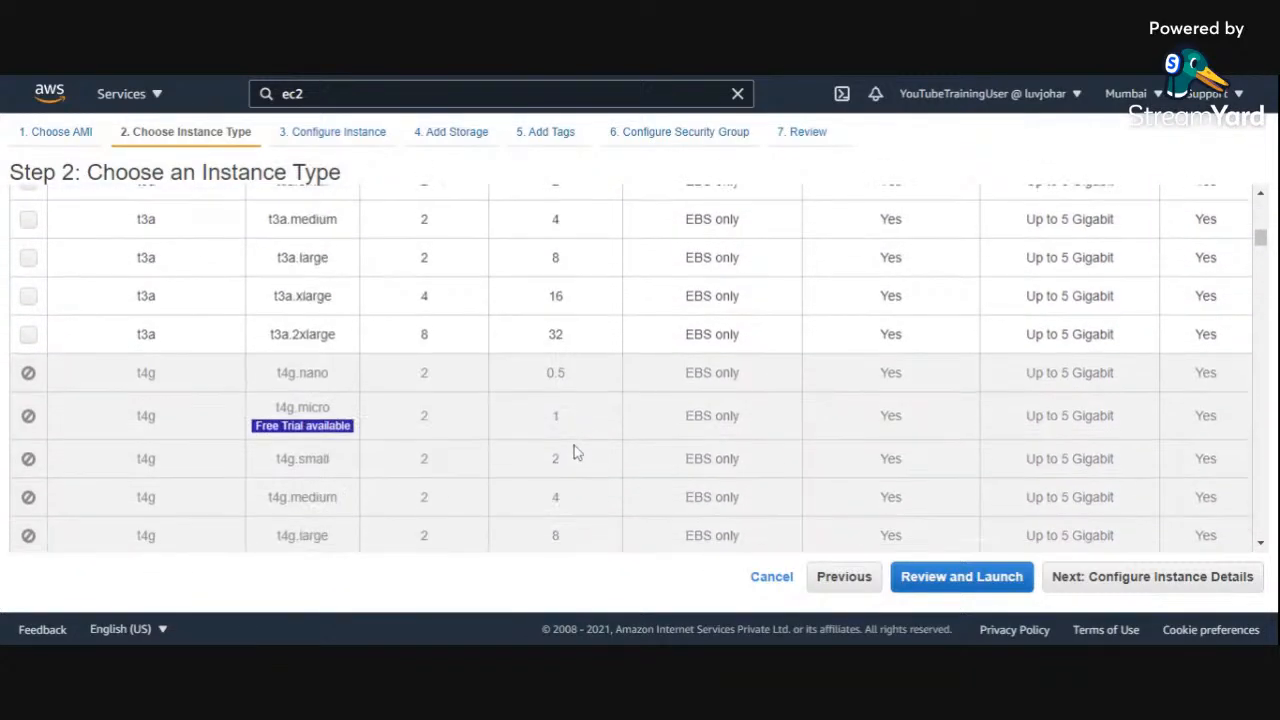
scroll(574, 451, down, 8)
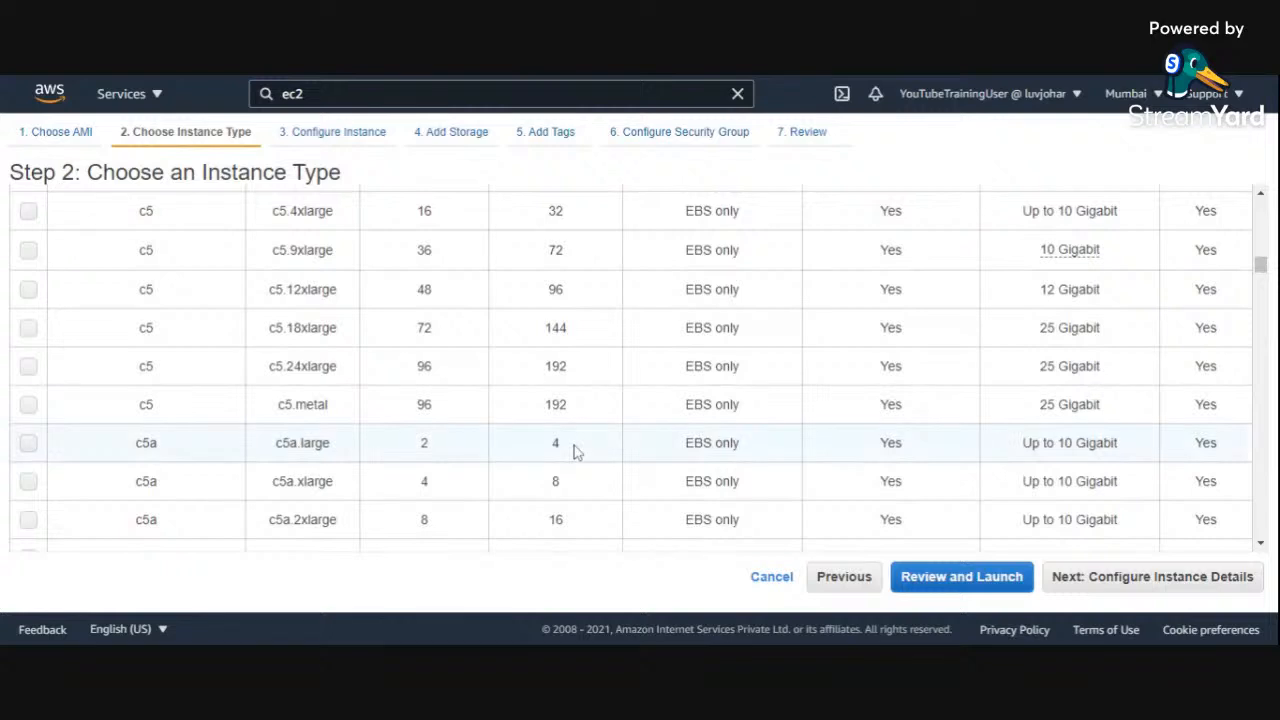
scroll(574, 450, down, 2)
scroll(574, 450, up, 2)
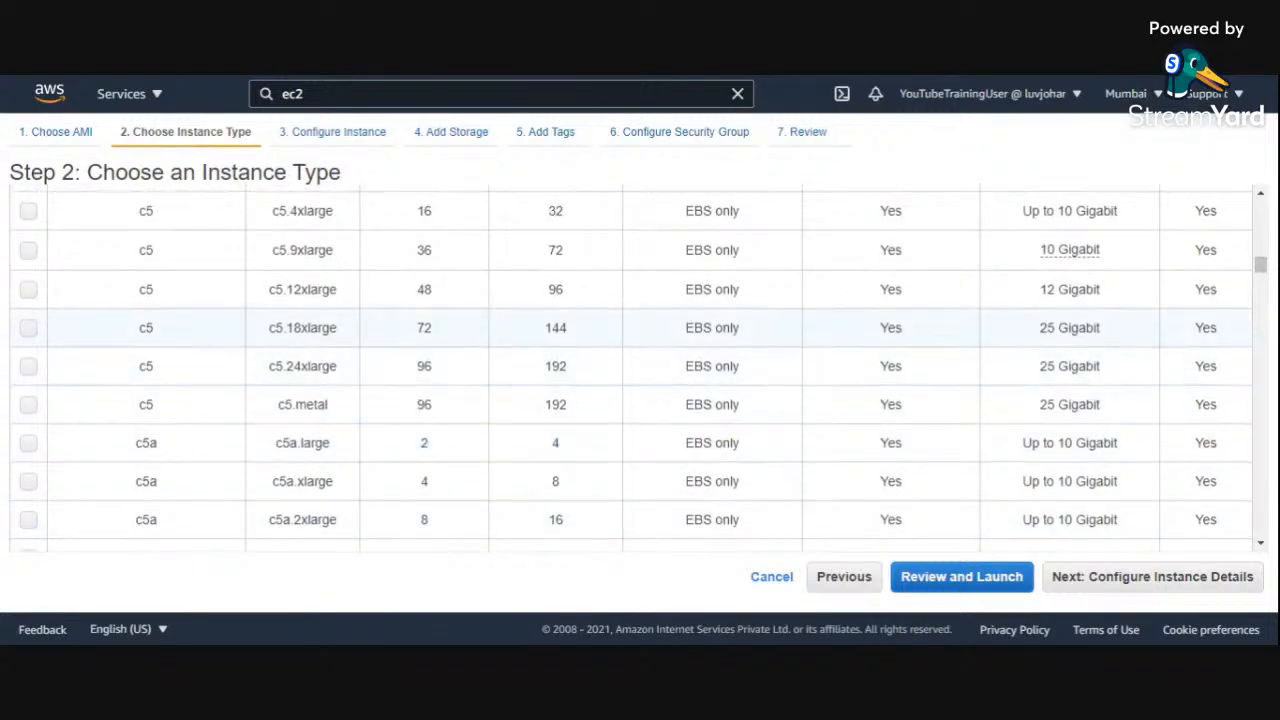
double_click(415, 332)
click(455, 335)
double_click(540, 330)
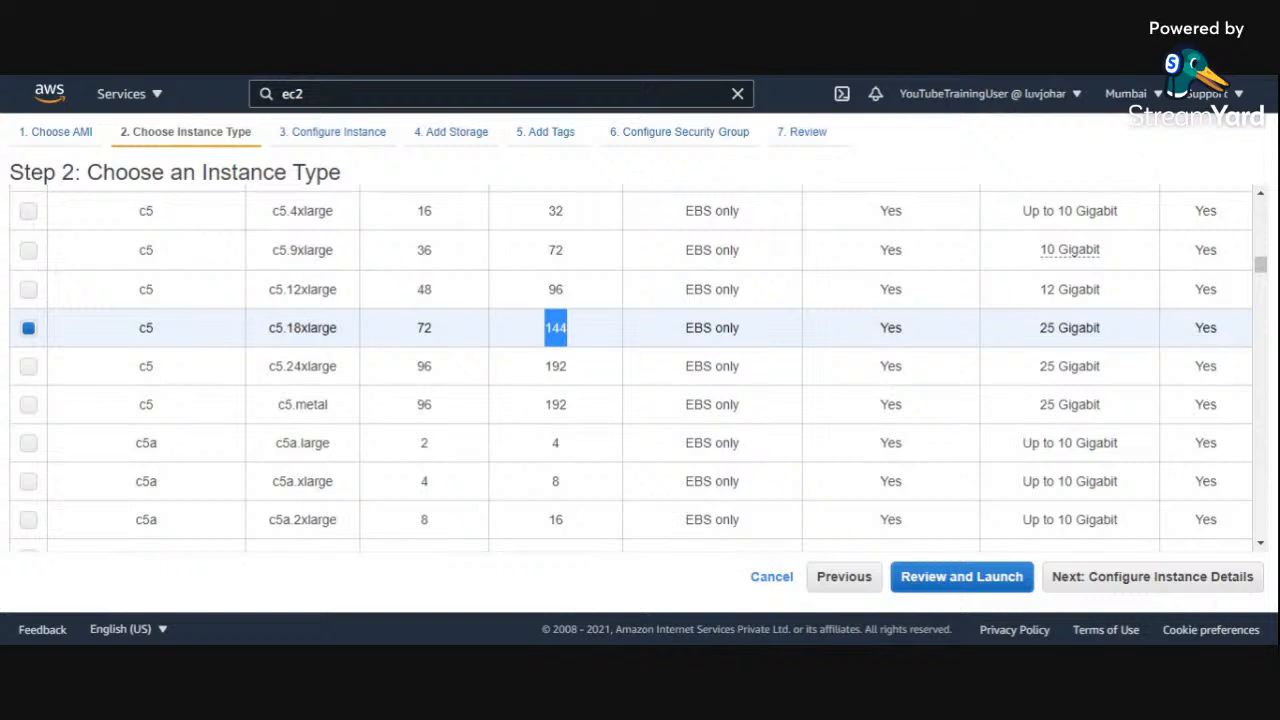
drag(137, 334, 171, 337)
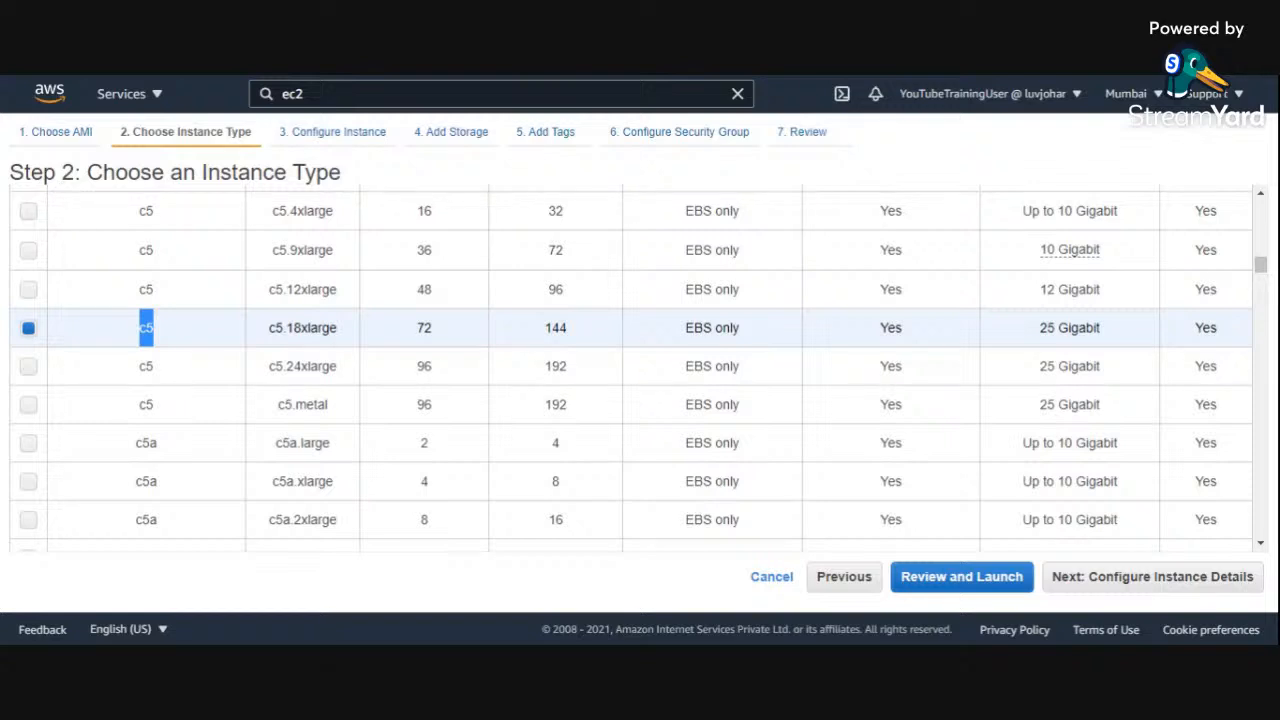
Step: Examine the instance types from c5d through i3, comparing the memory of g4dn.metal and i3.16xlarge
scroll(578, 336, down, 7)
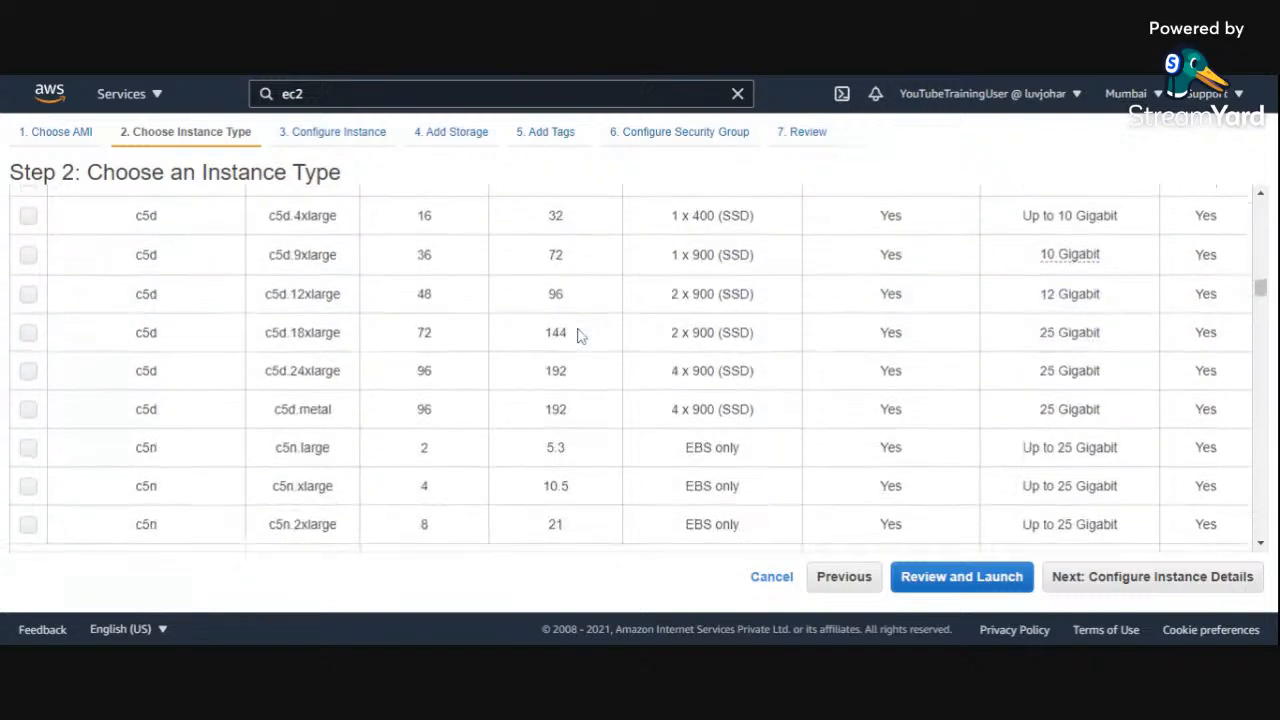
scroll(578, 336, down, 6)
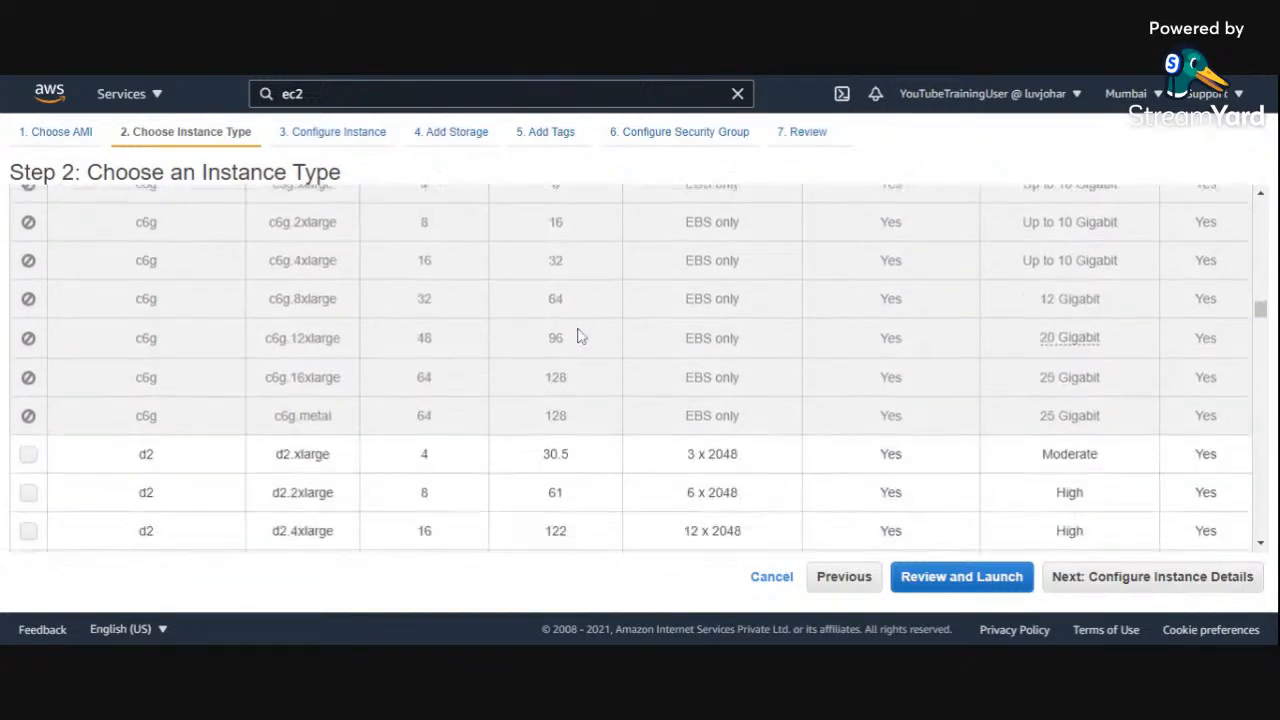
scroll(578, 336, down, 8)
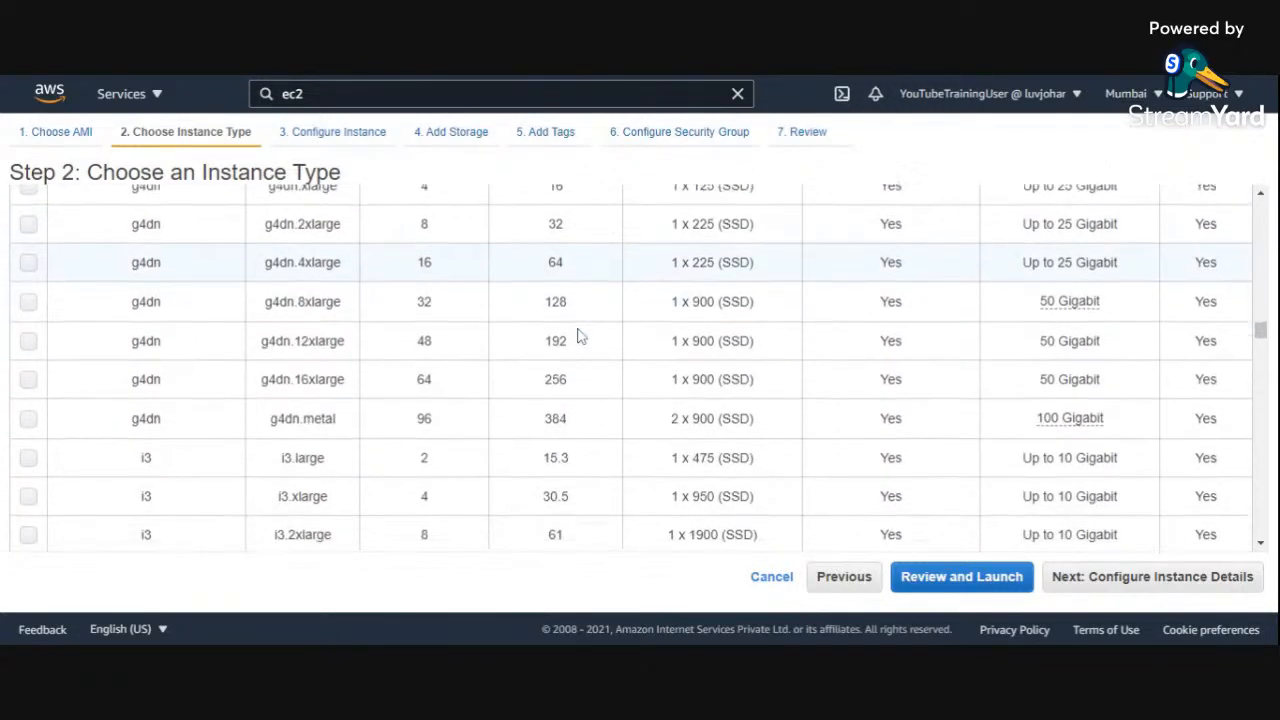
scroll(578, 336, down, 2)
scroll(578, 336, up, 1)
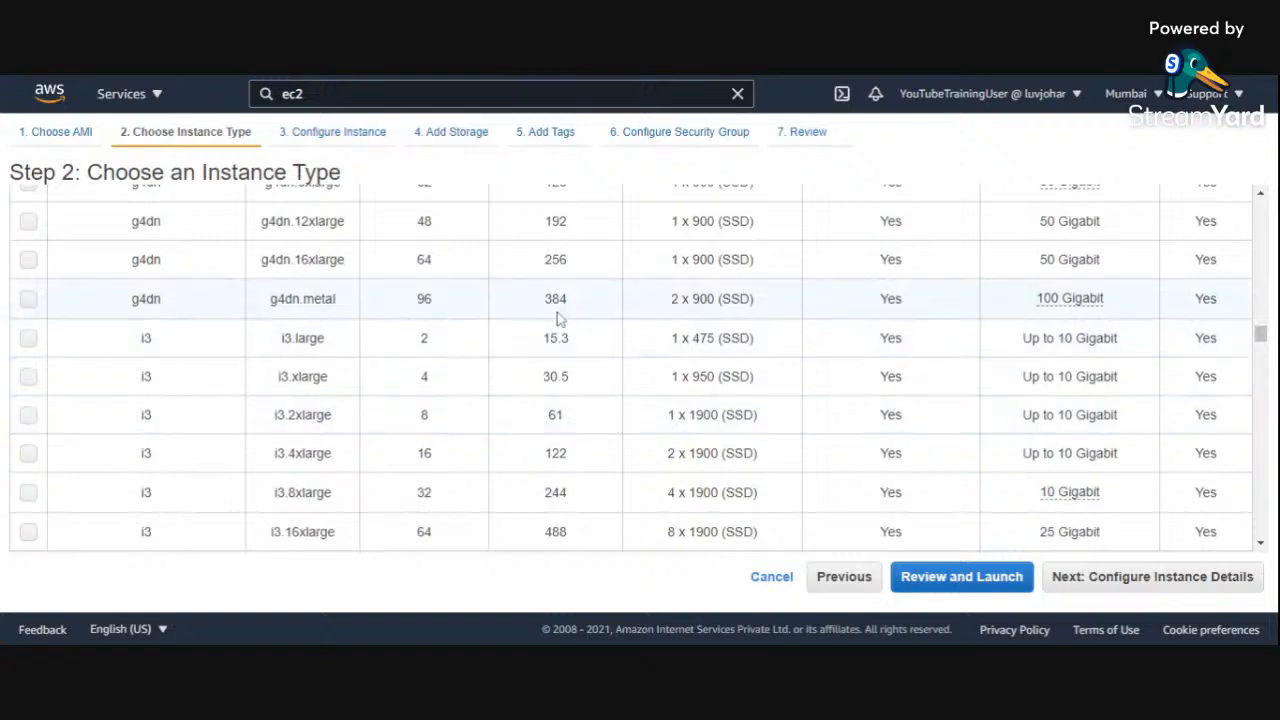
double_click(555, 298)
click(584, 306)
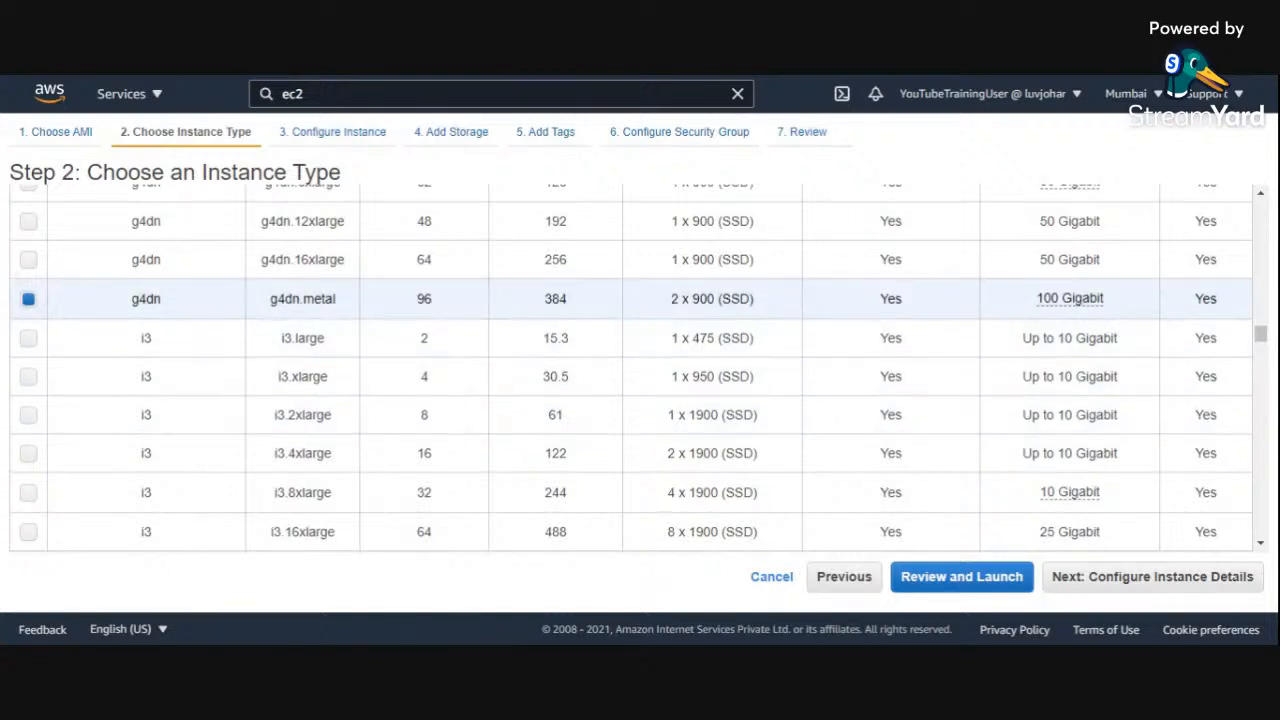
drag(551, 298, 572, 302)
scroll(566, 436, down, 1)
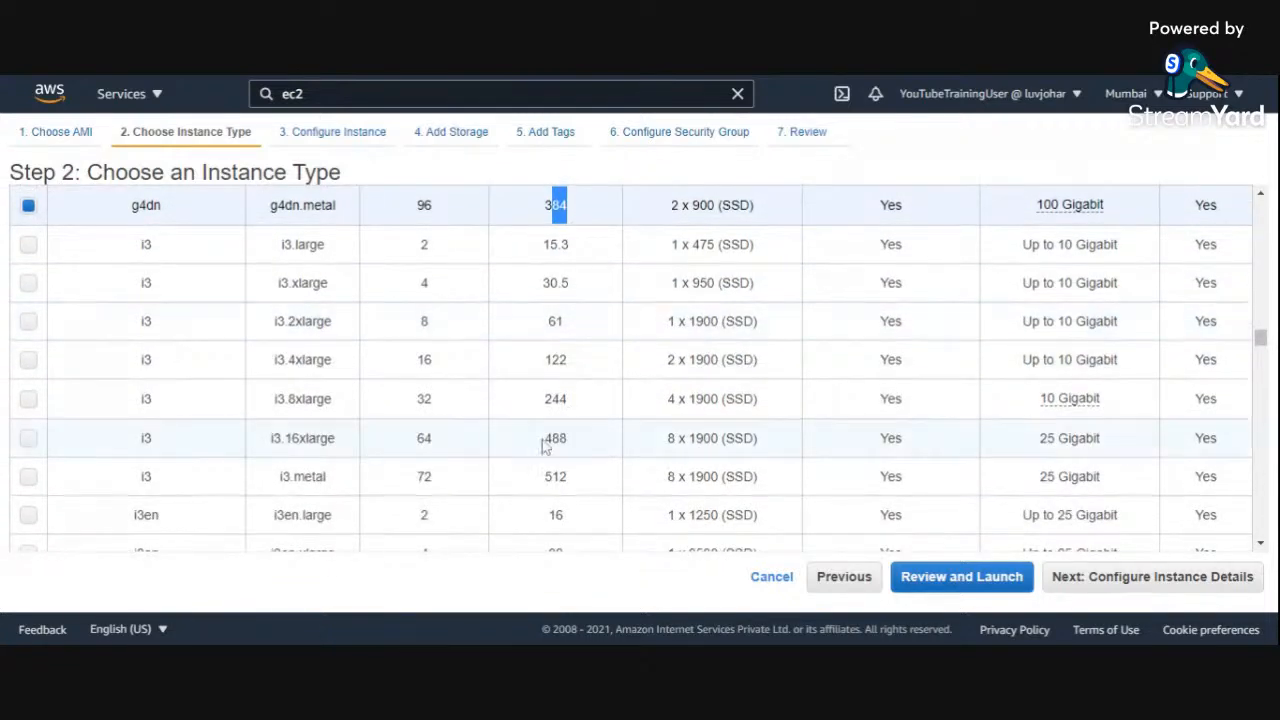
click(591, 444)
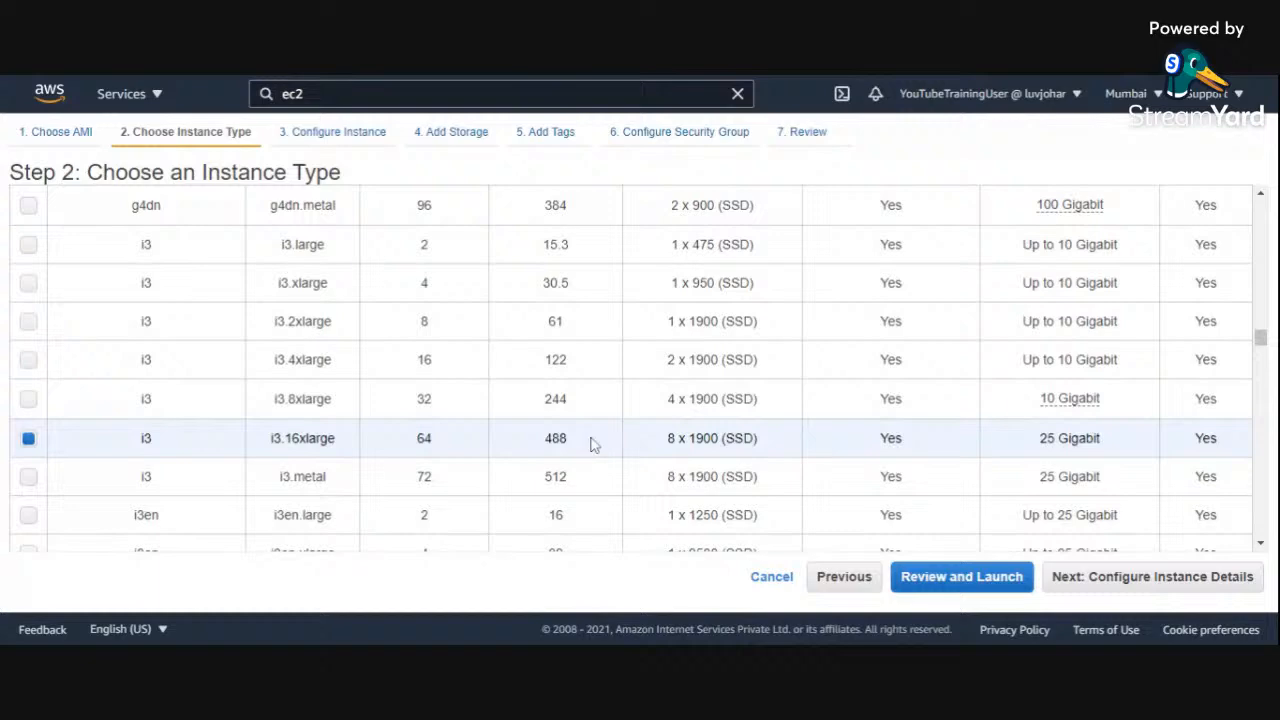
Step: Examine the remaining instance families through z1d, especially the vCPUs and memory of u-6tb1.112xlarge
scroll(591, 444, down, 2)
scroll(591, 444, down, 8)
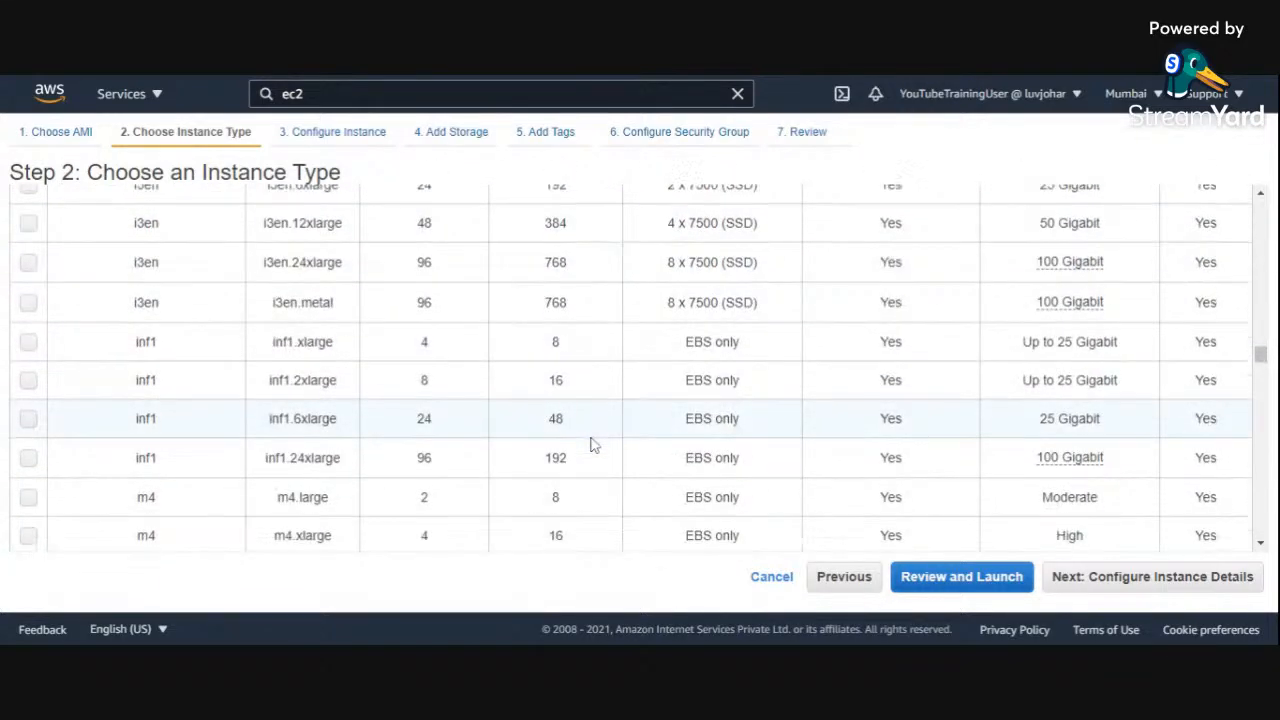
scroll(591, 444, down, 8)
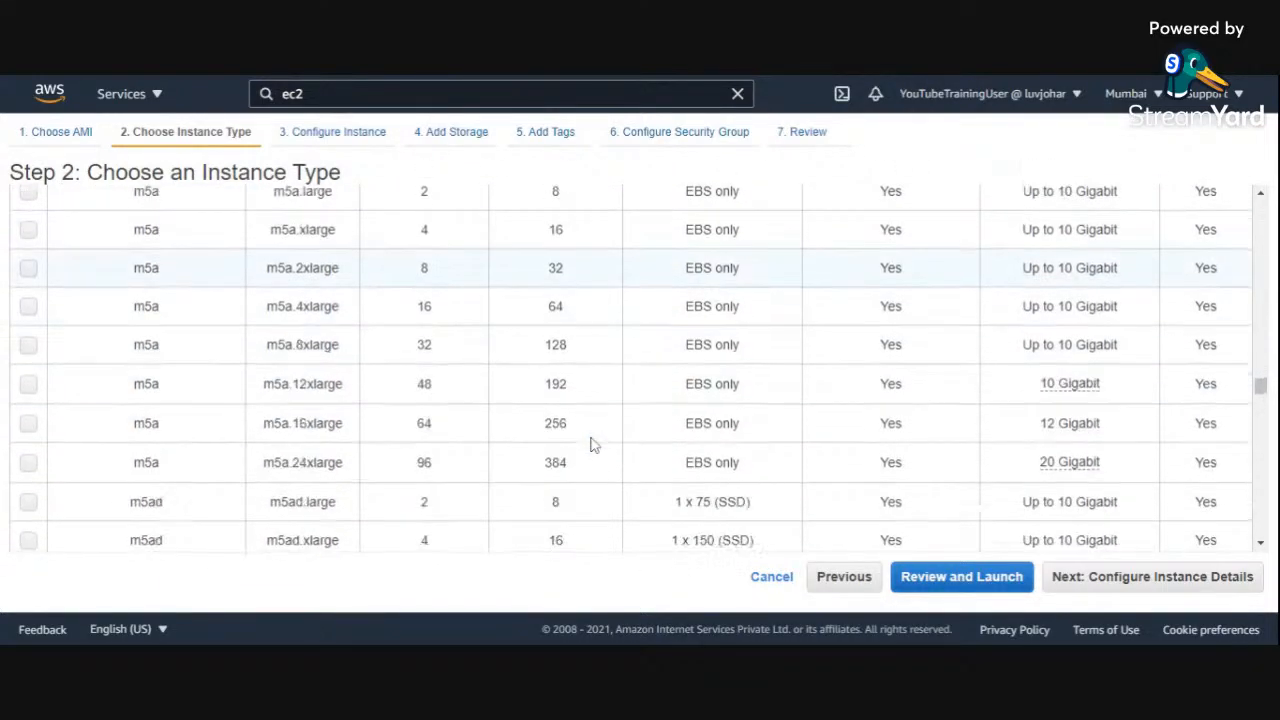
scroll(591, 444, down, 10)
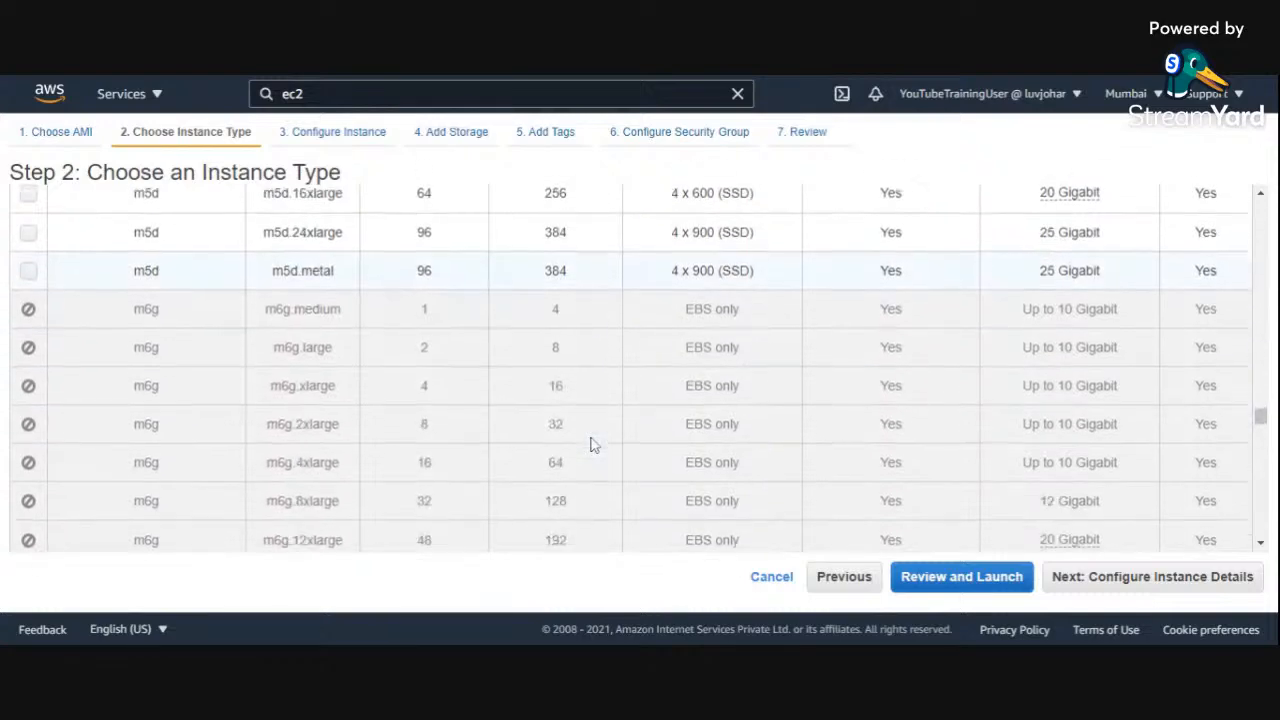
scroll(591, 444, down, 2)
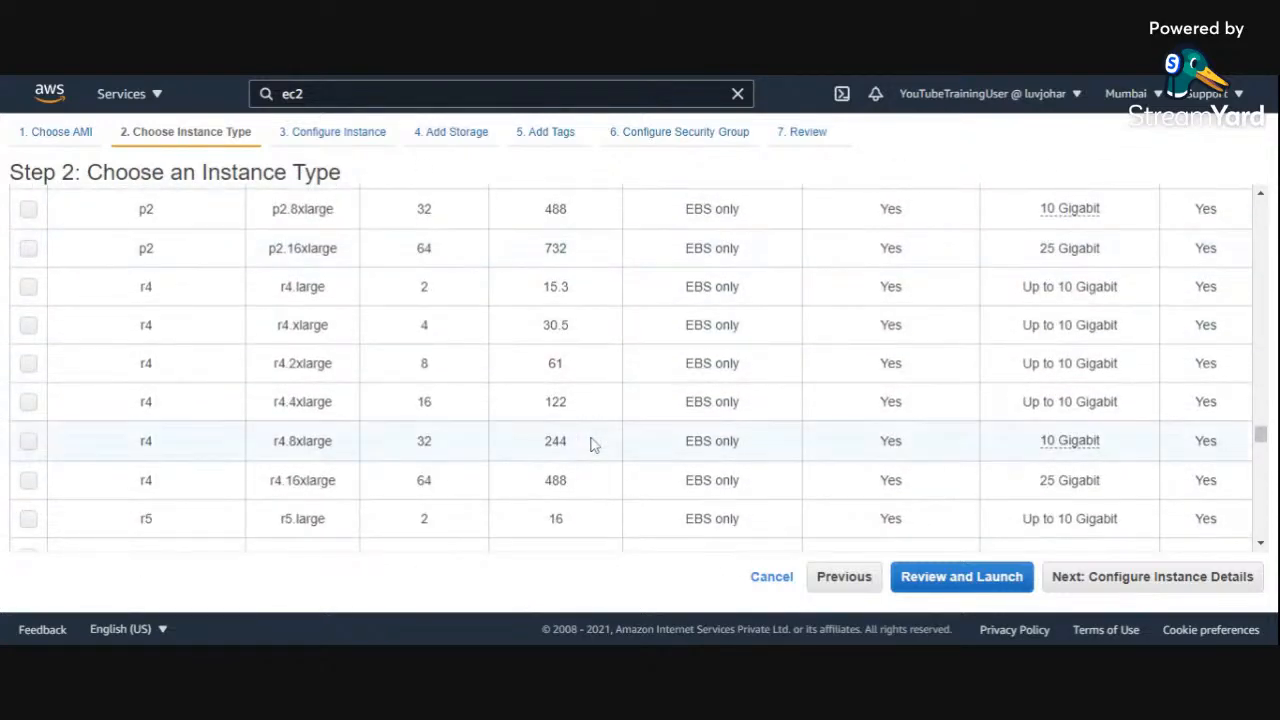
scroll(591, 444, down, 6)
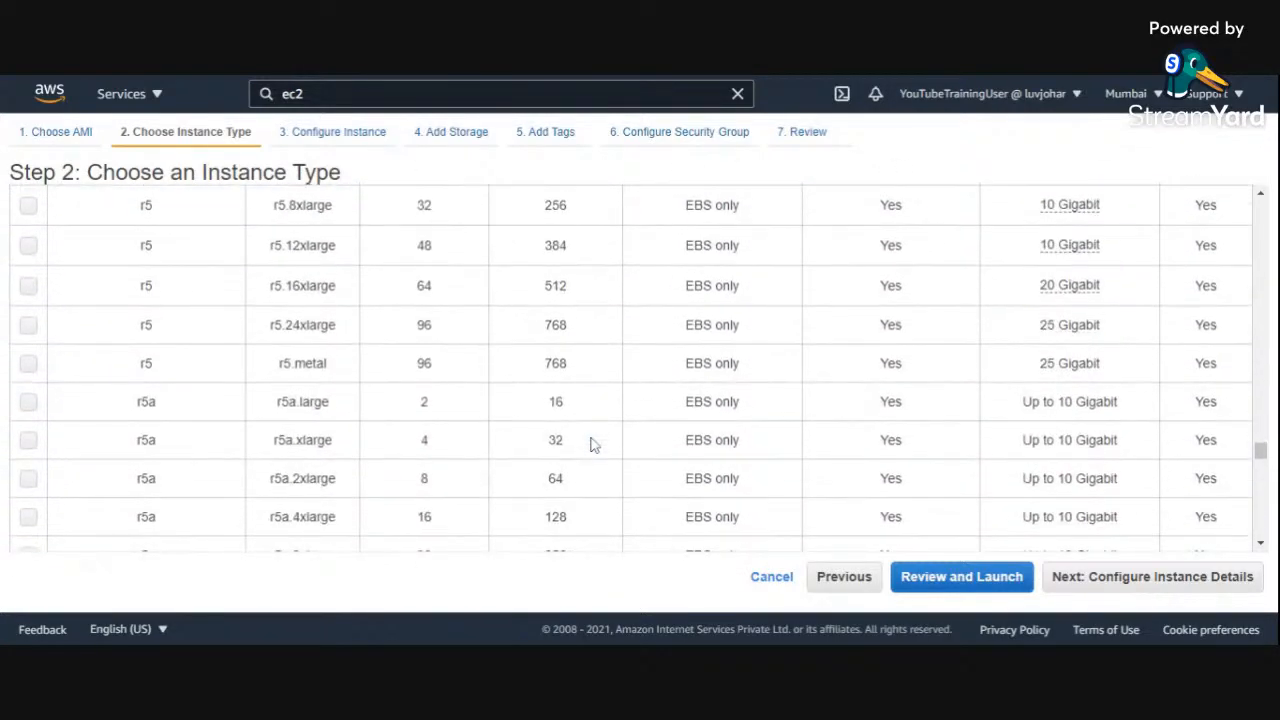
scroll(591, 444, down, 7)
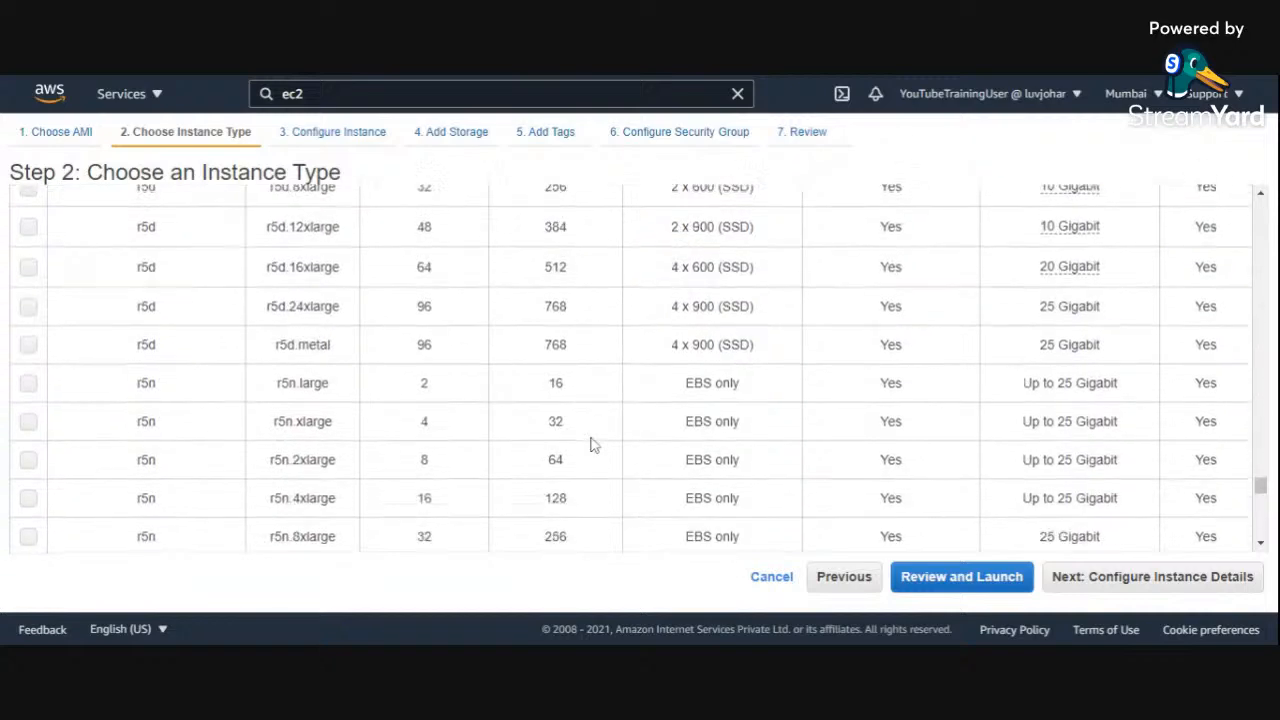
scroll(591, 444, down, 4)
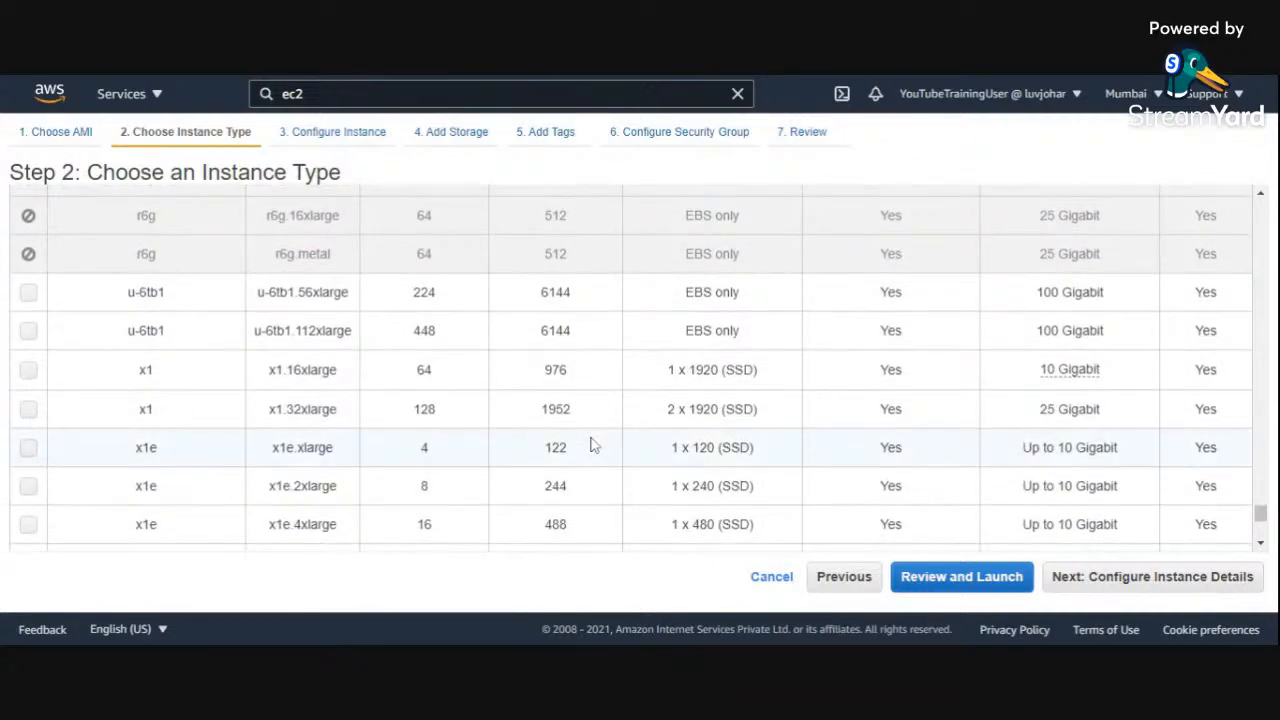
click(425, 331)
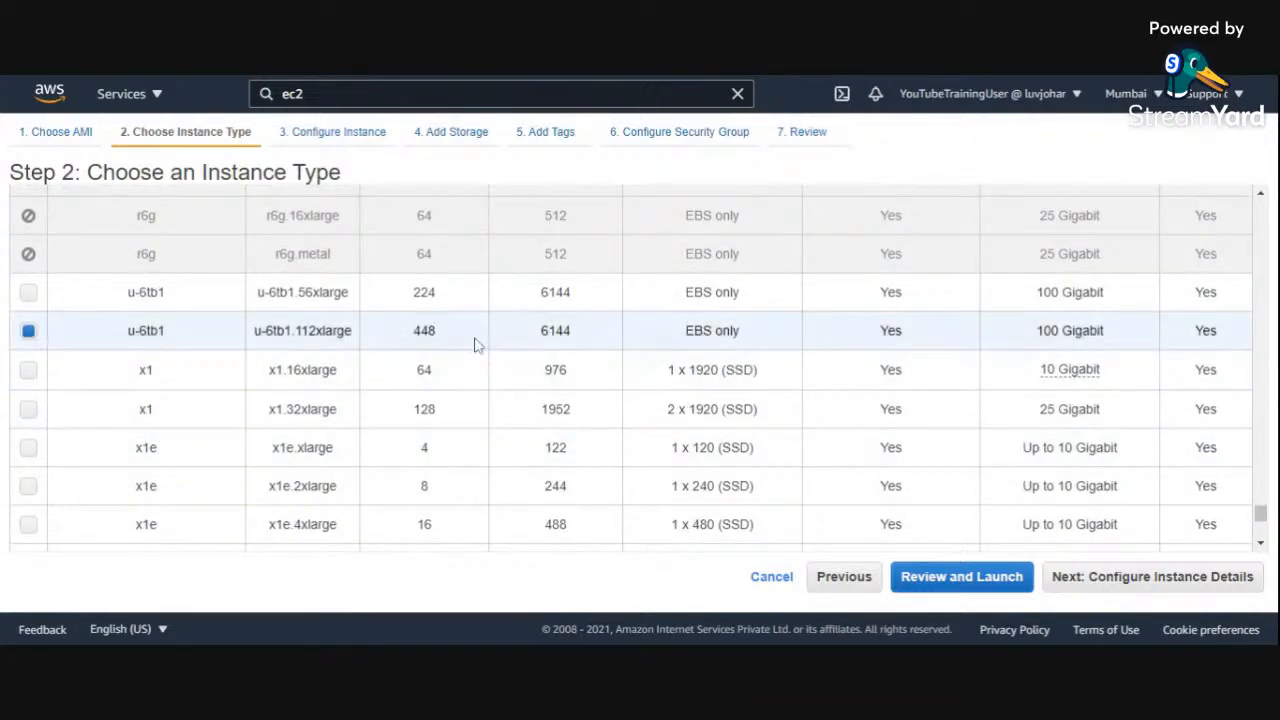
drag(542, 331, 587, 338)
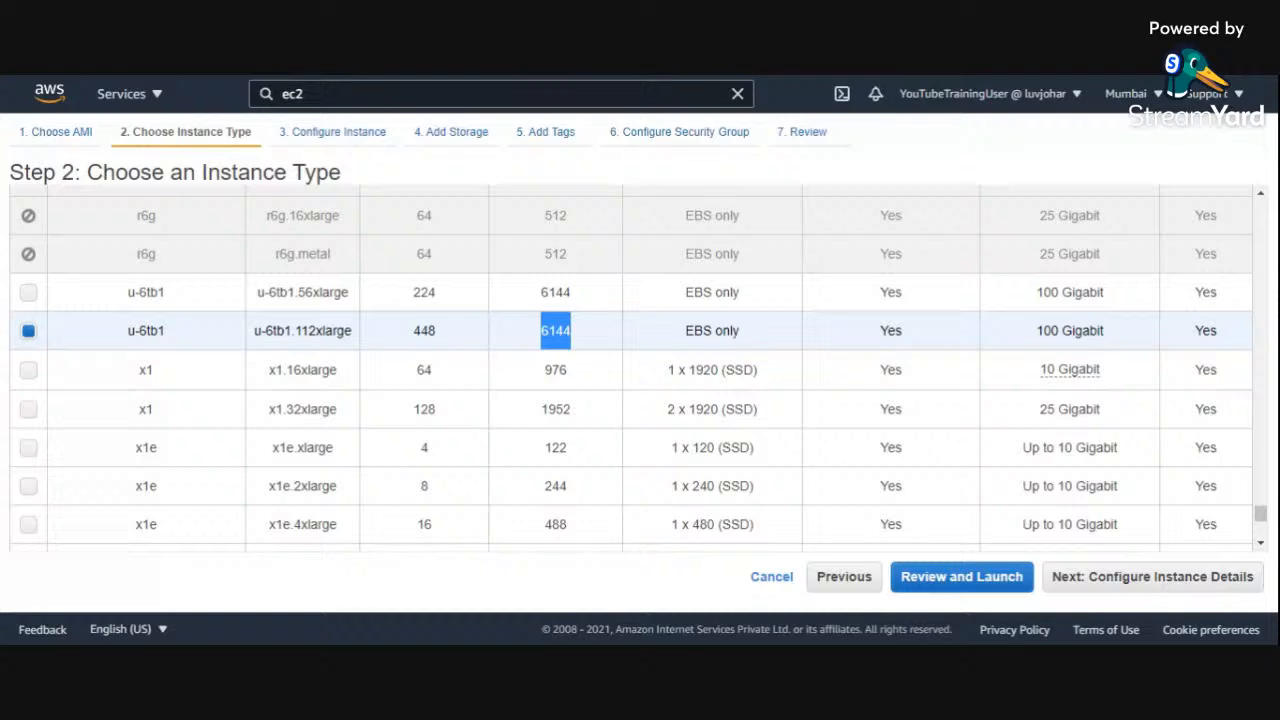
click(343, 79)
click(343, 79)
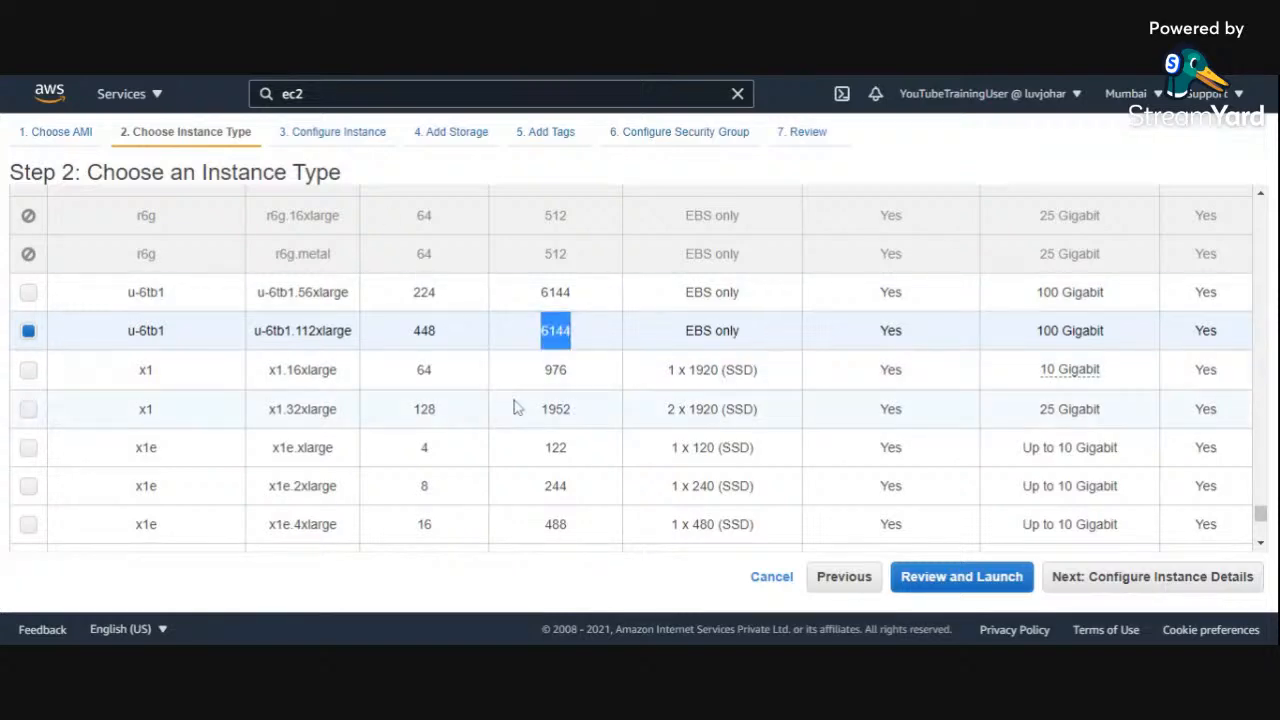
scroll(535, 430, down, 2)
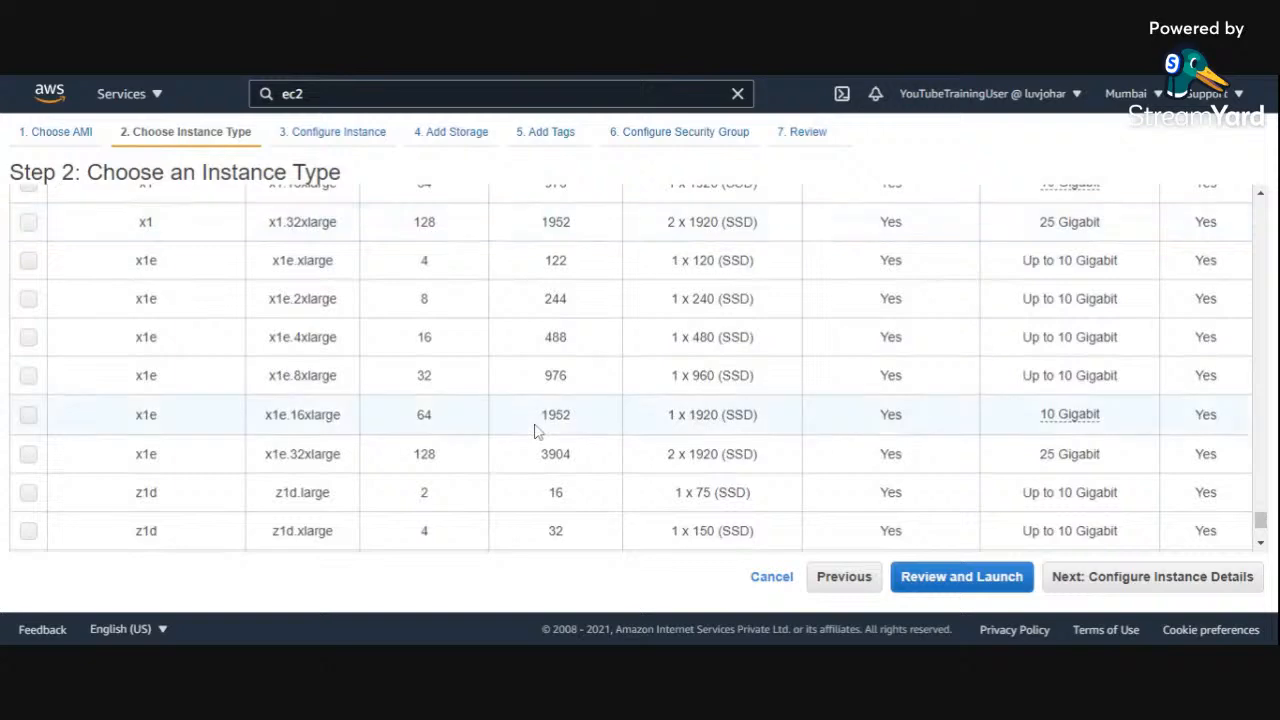
scroll(535, 430, down, 2)
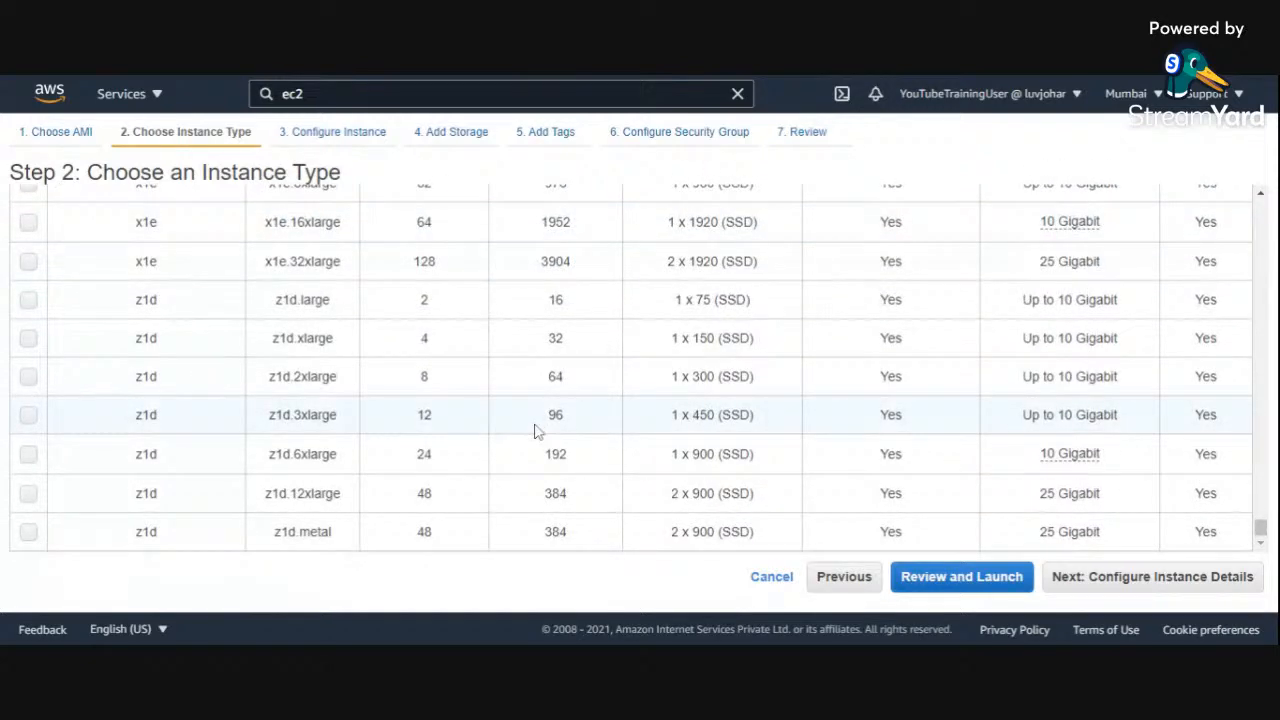
Step: Select the free-tier-eligible t2.micro instance type and continue to configuring the instance details
scroll(535, 430, up, 10)
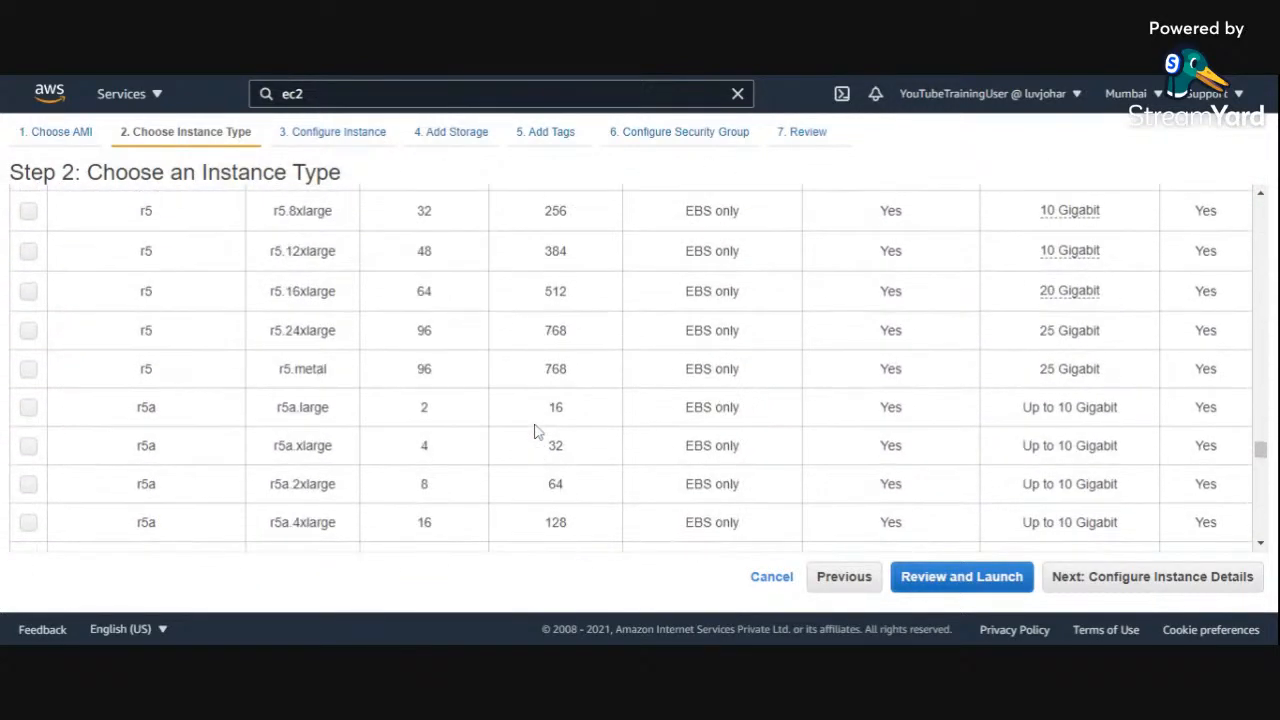
scroll(535, 430, up, 10)
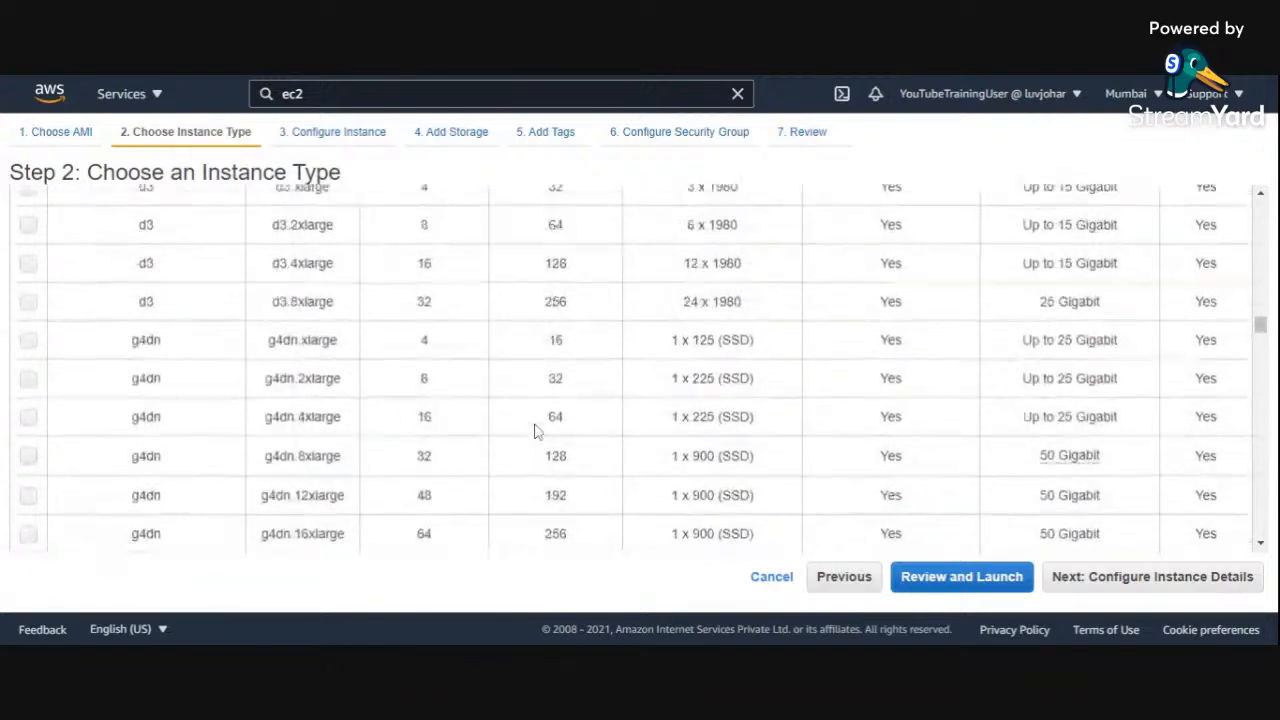
scroll(535, 430, up, 10)
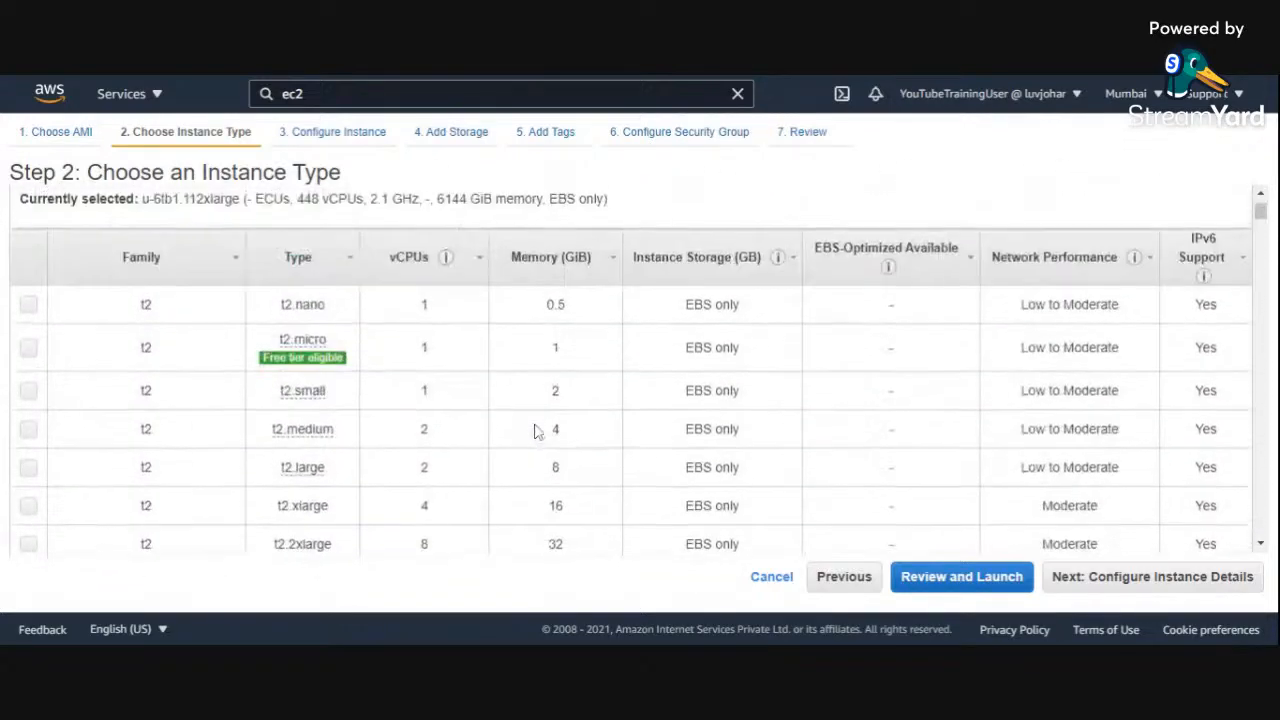
scroll(535, 430, up, 2)
click(29, 445)
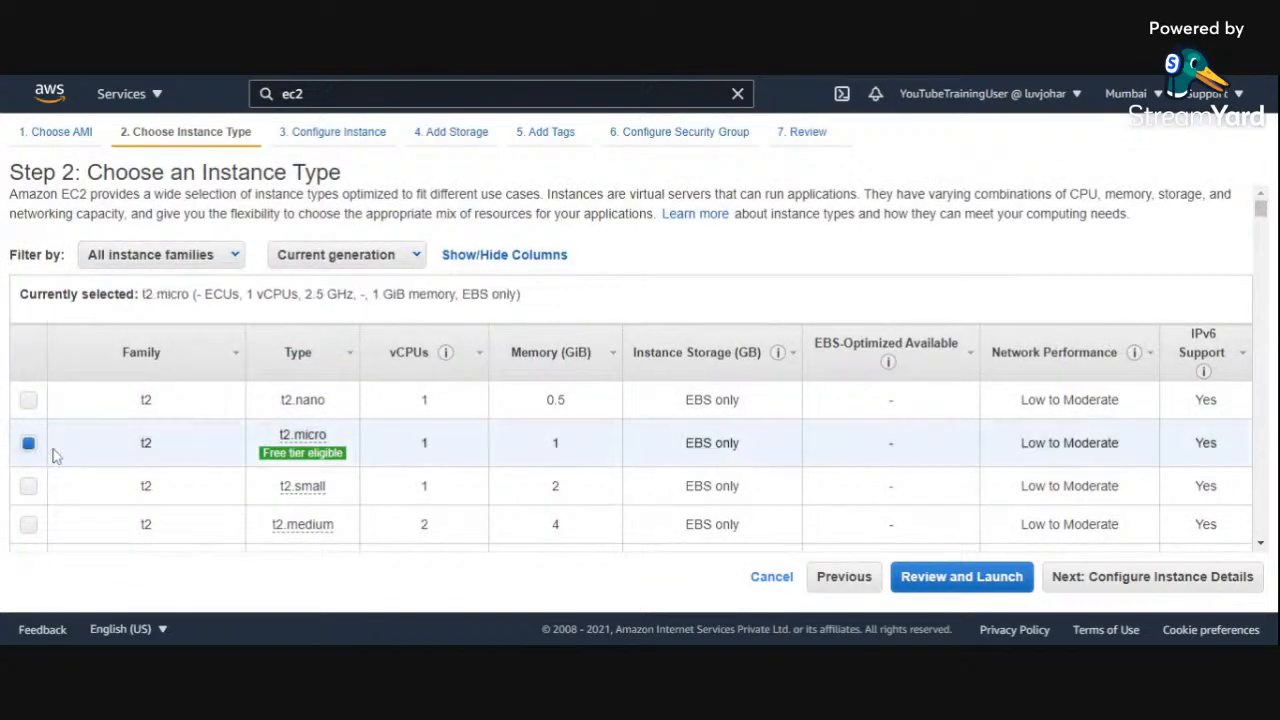
mouse_move(292, 462)
click(1165, 584)
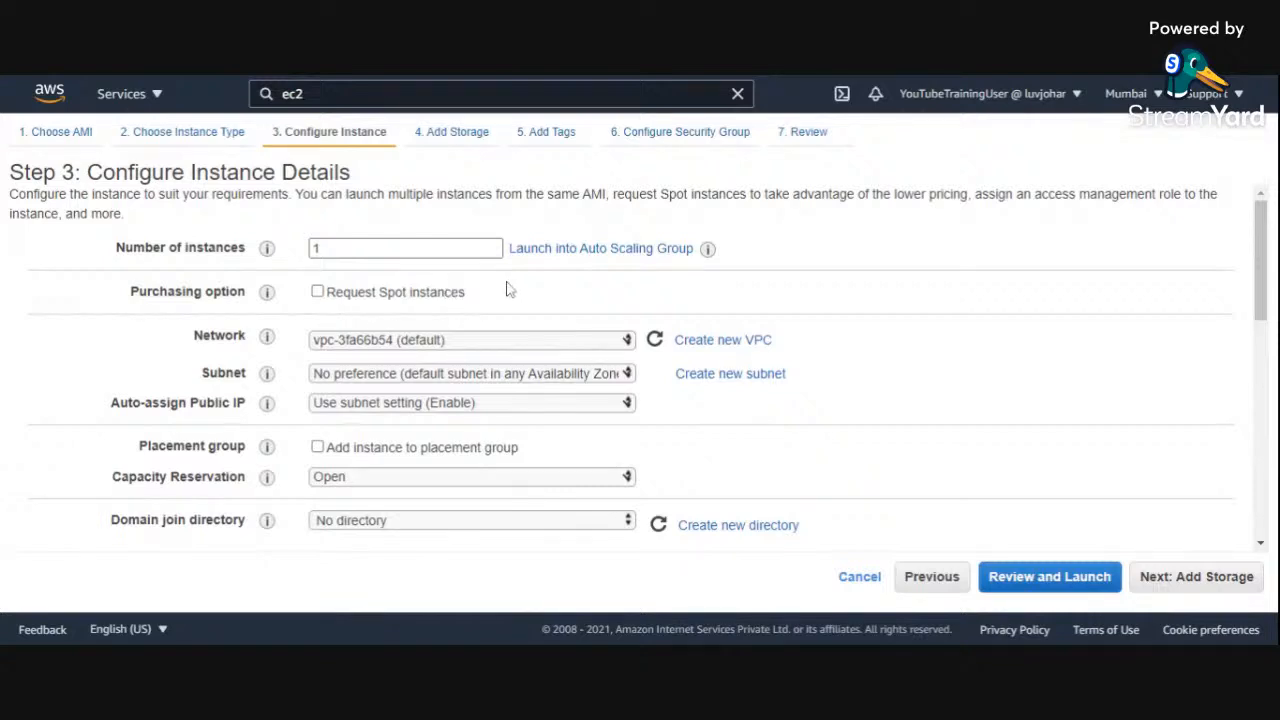
Step: Examine the number of instances setting and the help notes for it and the Spot purchasing option
double_click(370, 248)
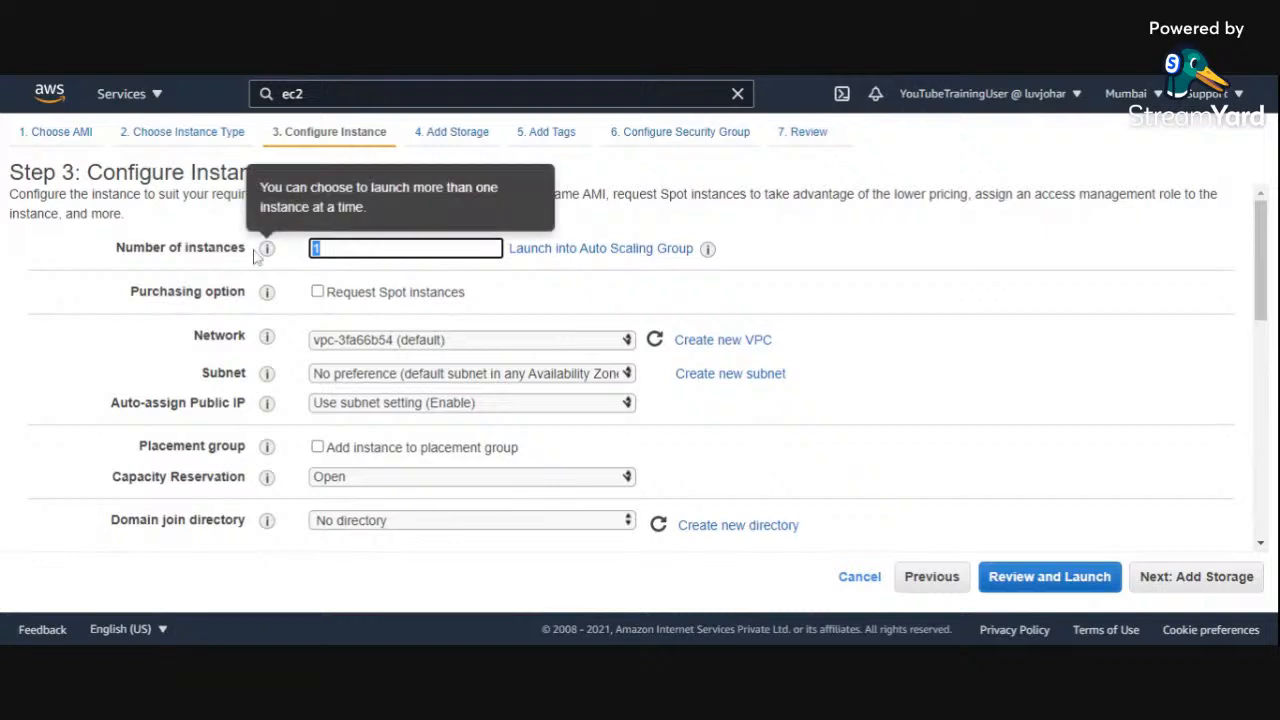
mouse_move(265, 250)
mouse_move(267, 296)
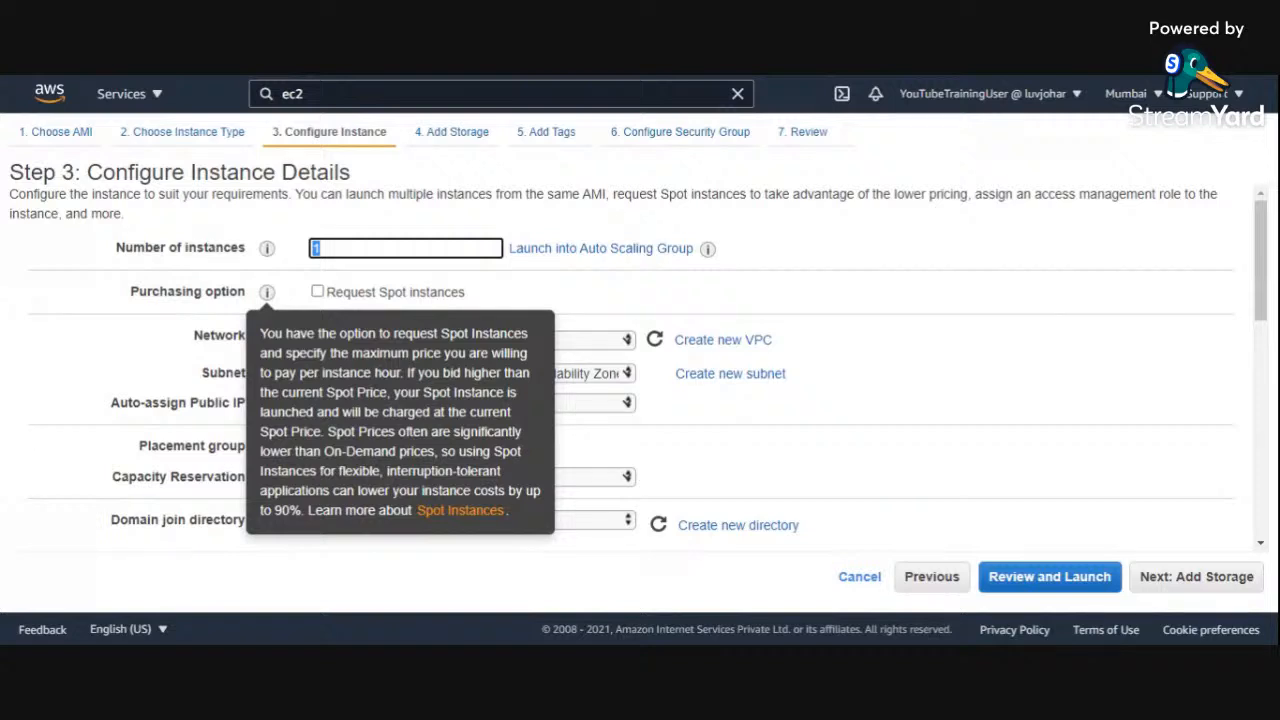
Step: Examine the network choice and the help notes for the network, subnet, auto-assign public IP and placement group settings
mouse_move(268, 338)
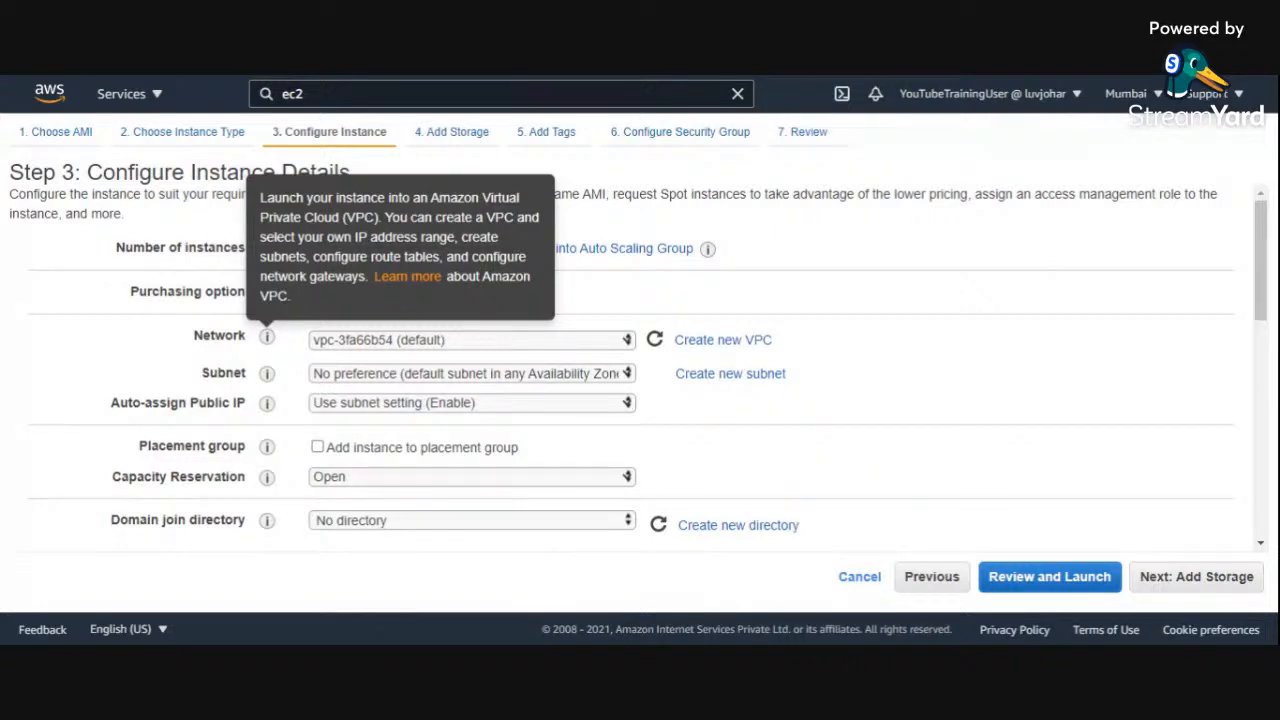
click(435, 343)
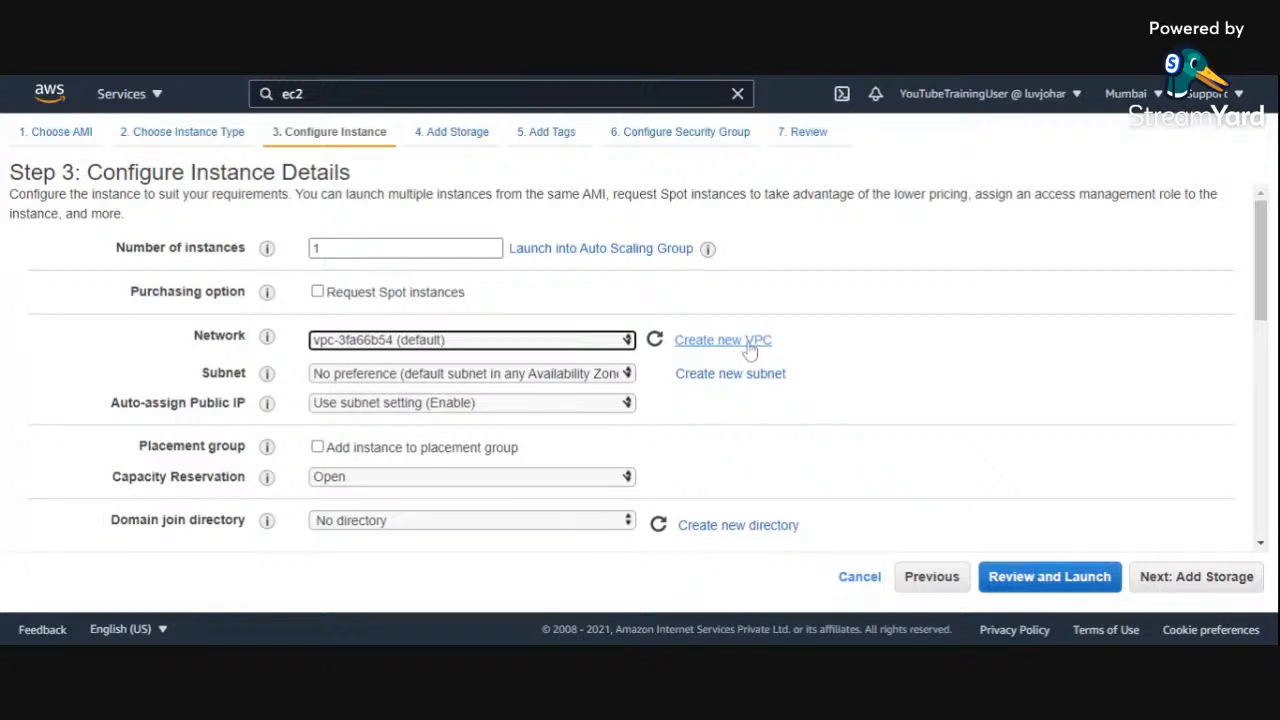
mouse_move(270, 378)
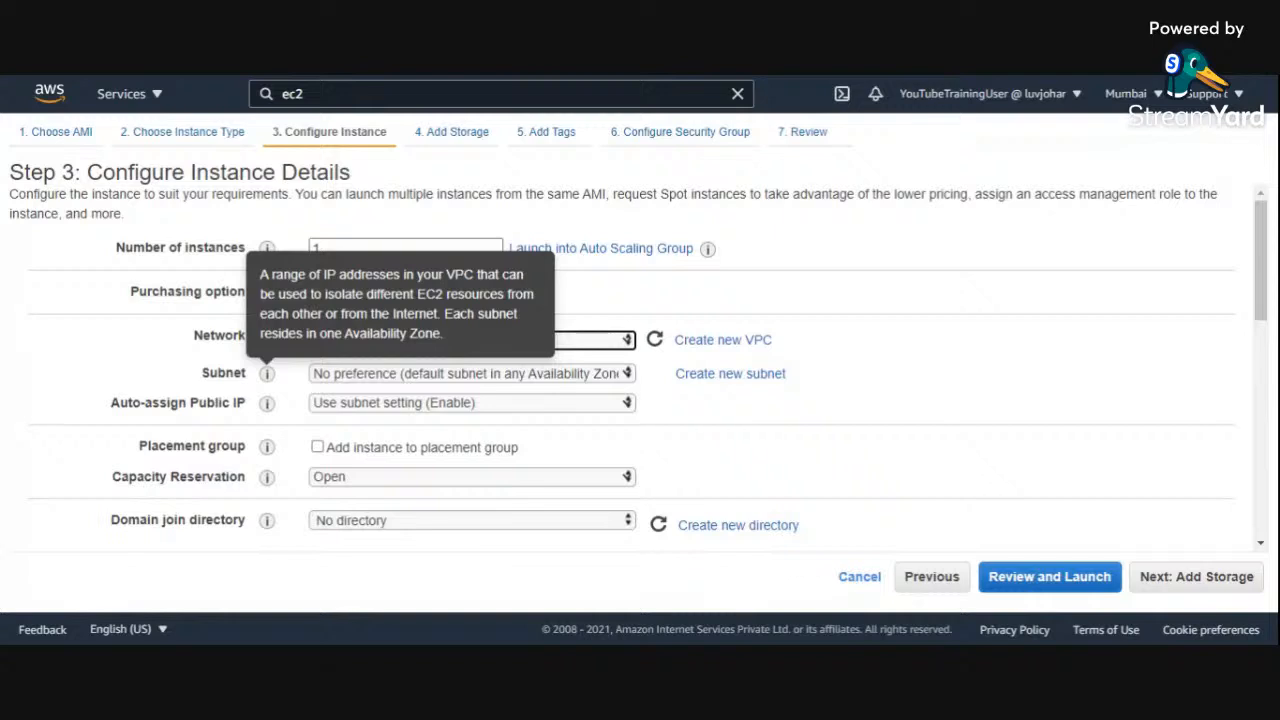
mouse_move(268, 406)
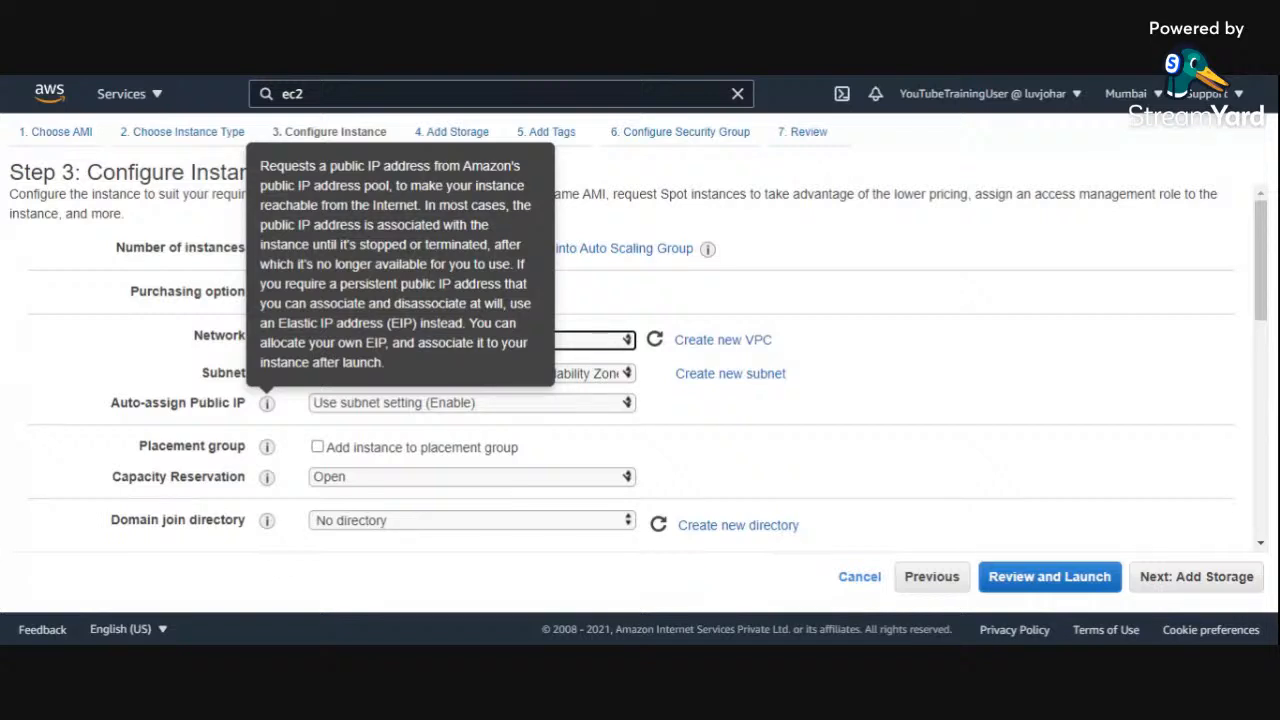
mouse_move(268, 448)
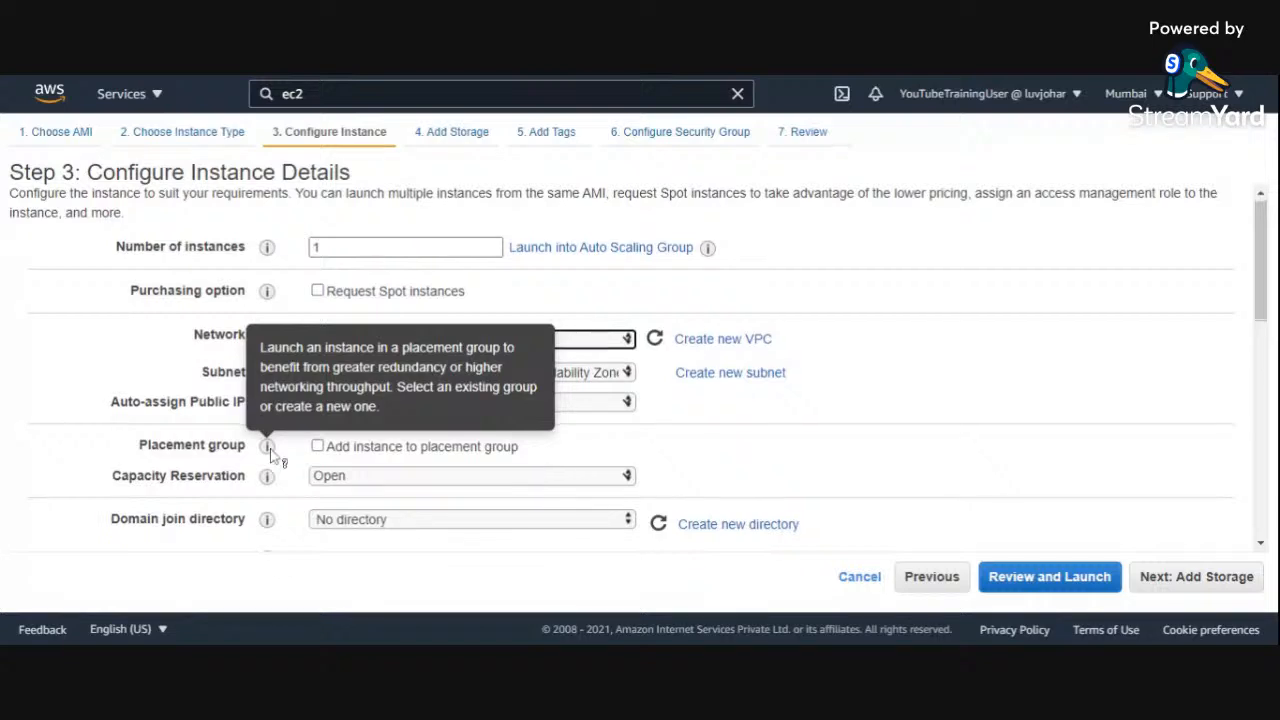
Step: Examine the IAM role, shutdown, hibernation, termination protection and CloudWatch detailed monitoring settings
scroll(267, 446, down, 1)
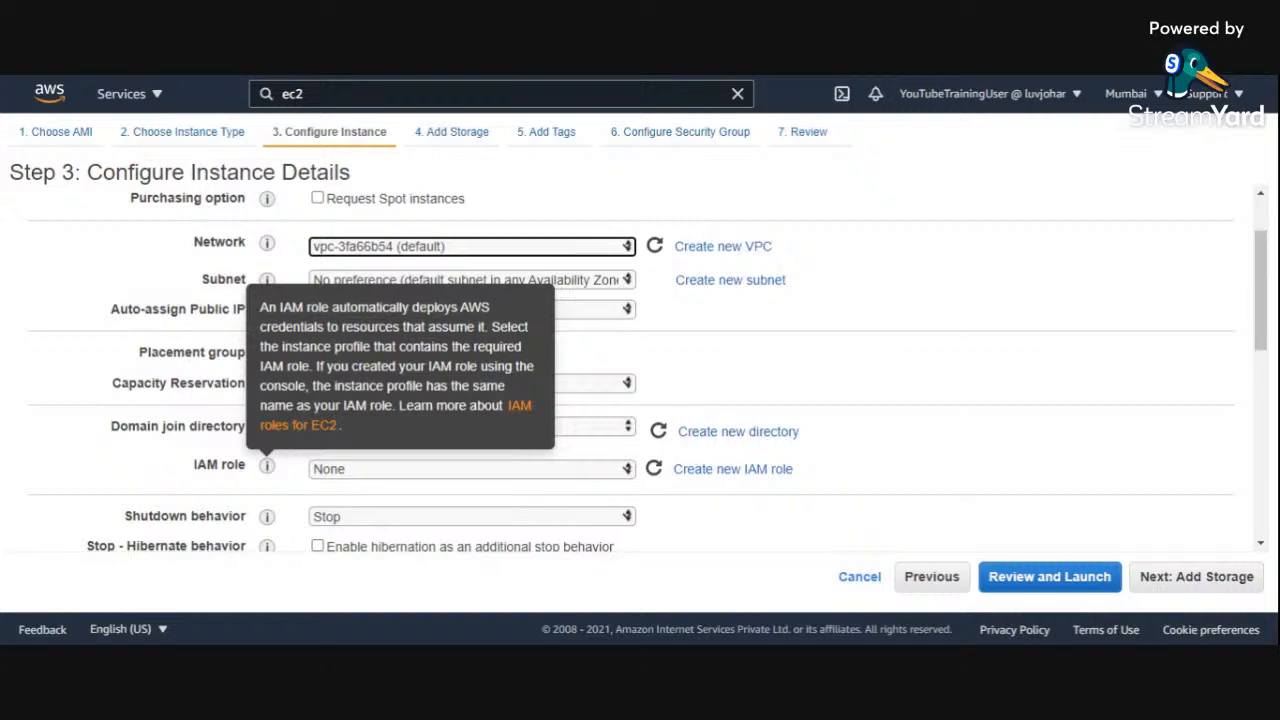
scroll(270, 470, down, 1)
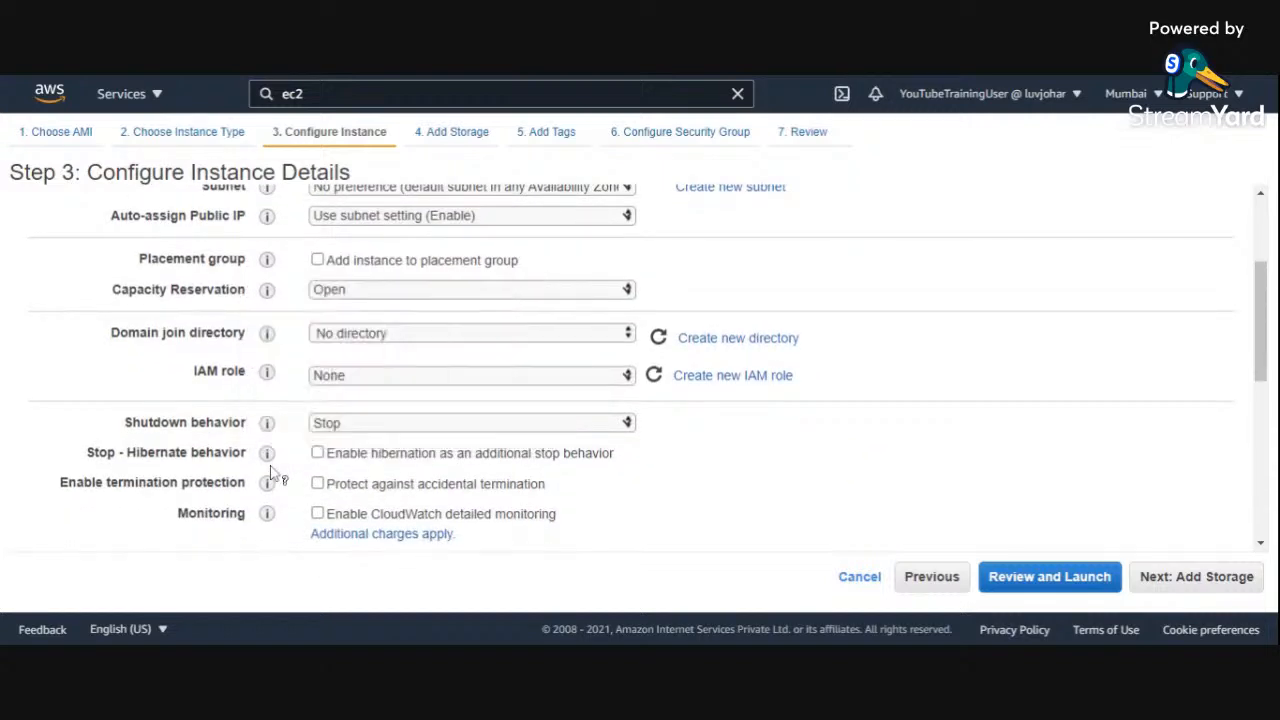
scroll(218, 441, down, 1)
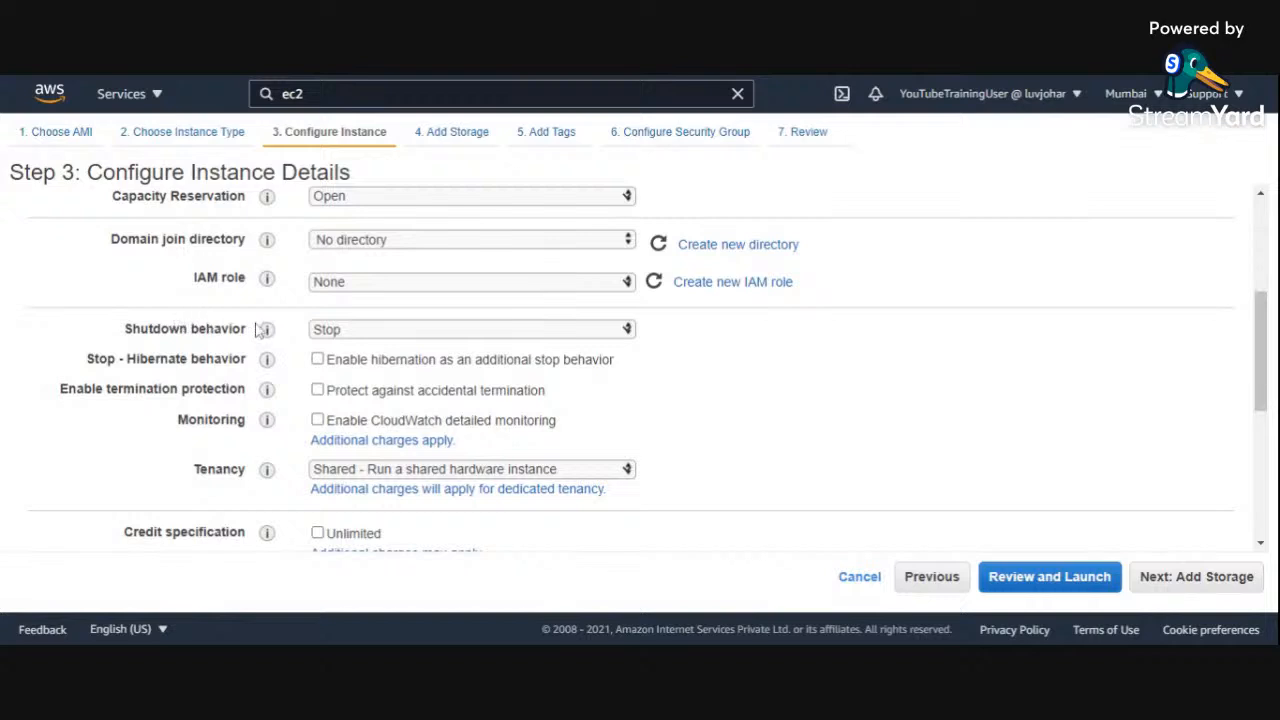
mouse_move(268, 334)
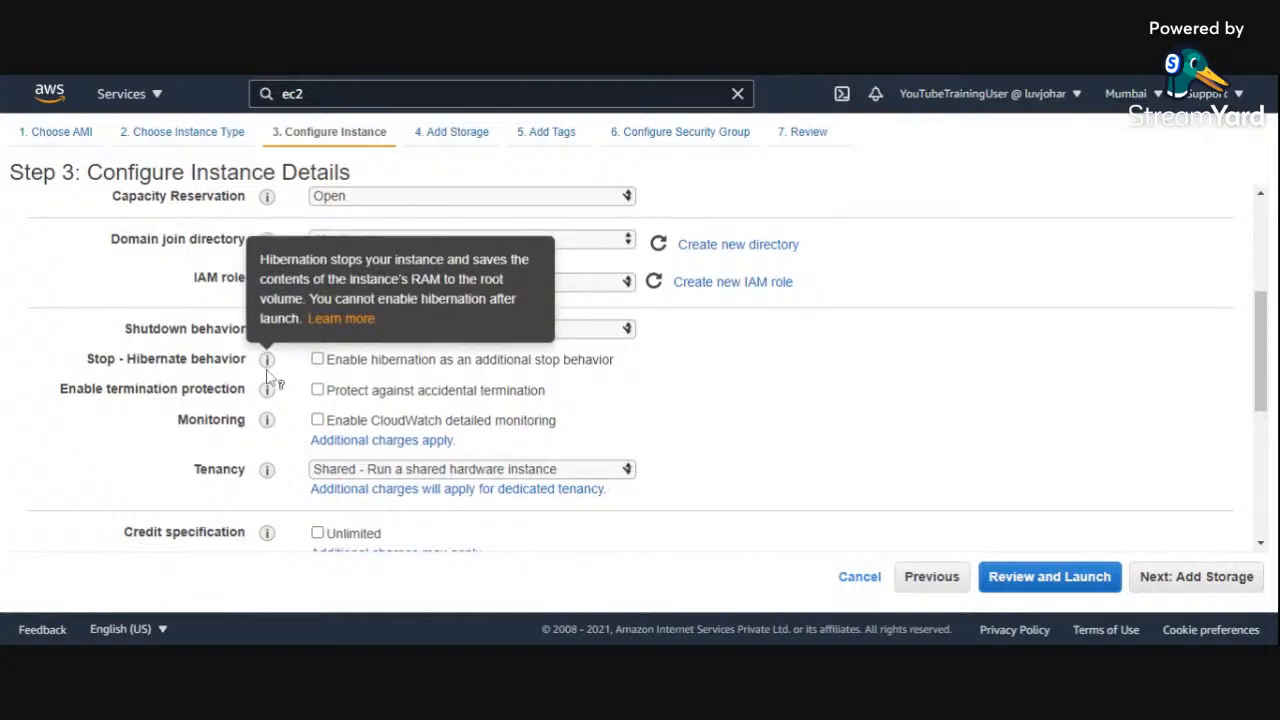
mouse_move(268, 392)
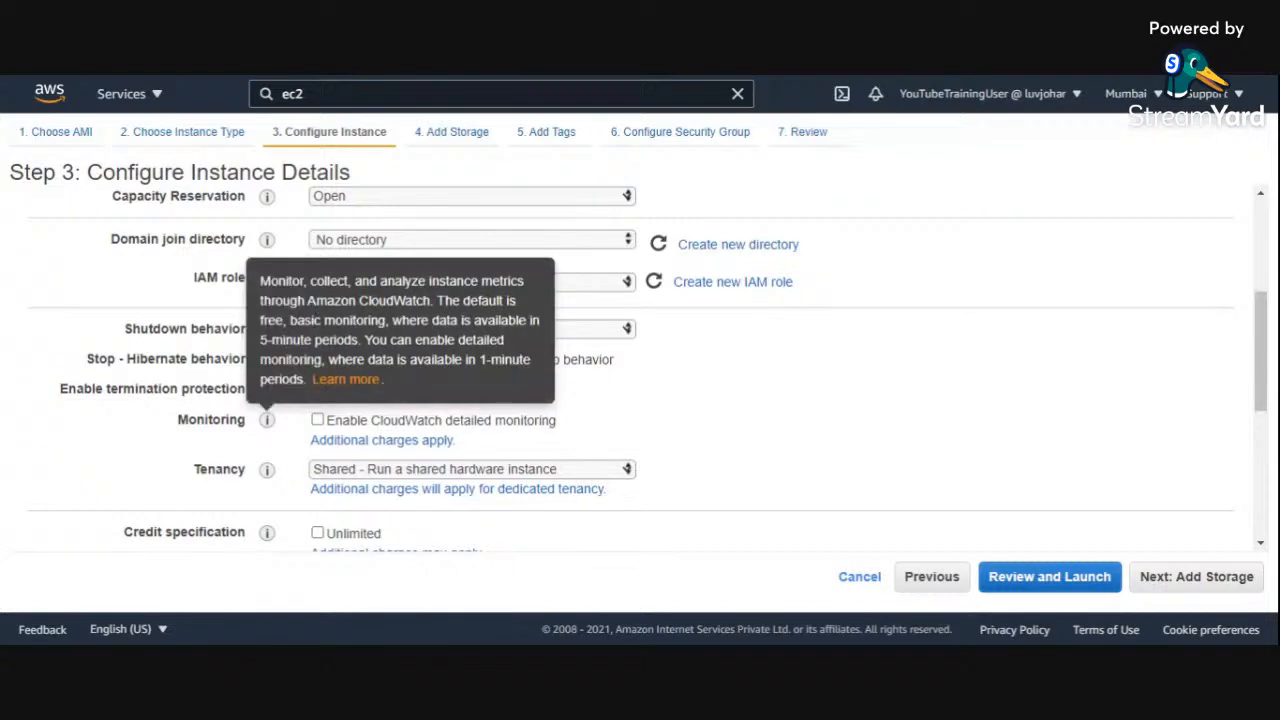
click(318, 421)
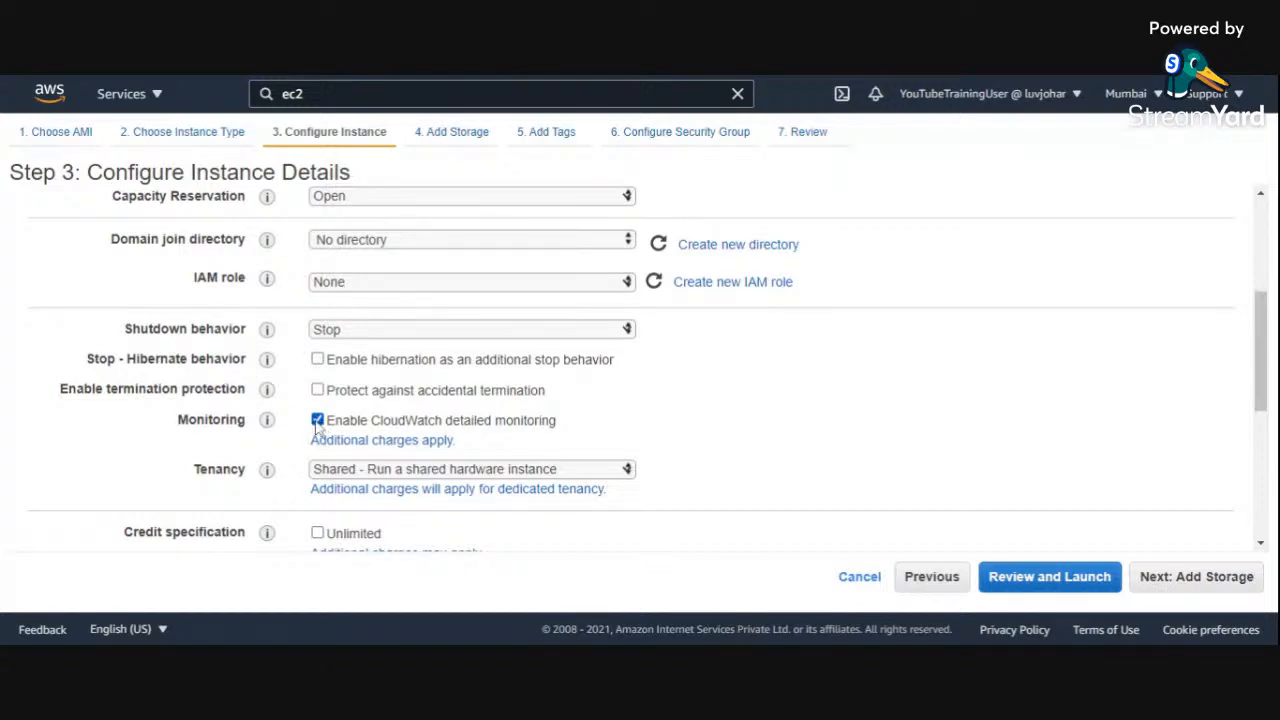
click(317, 421)
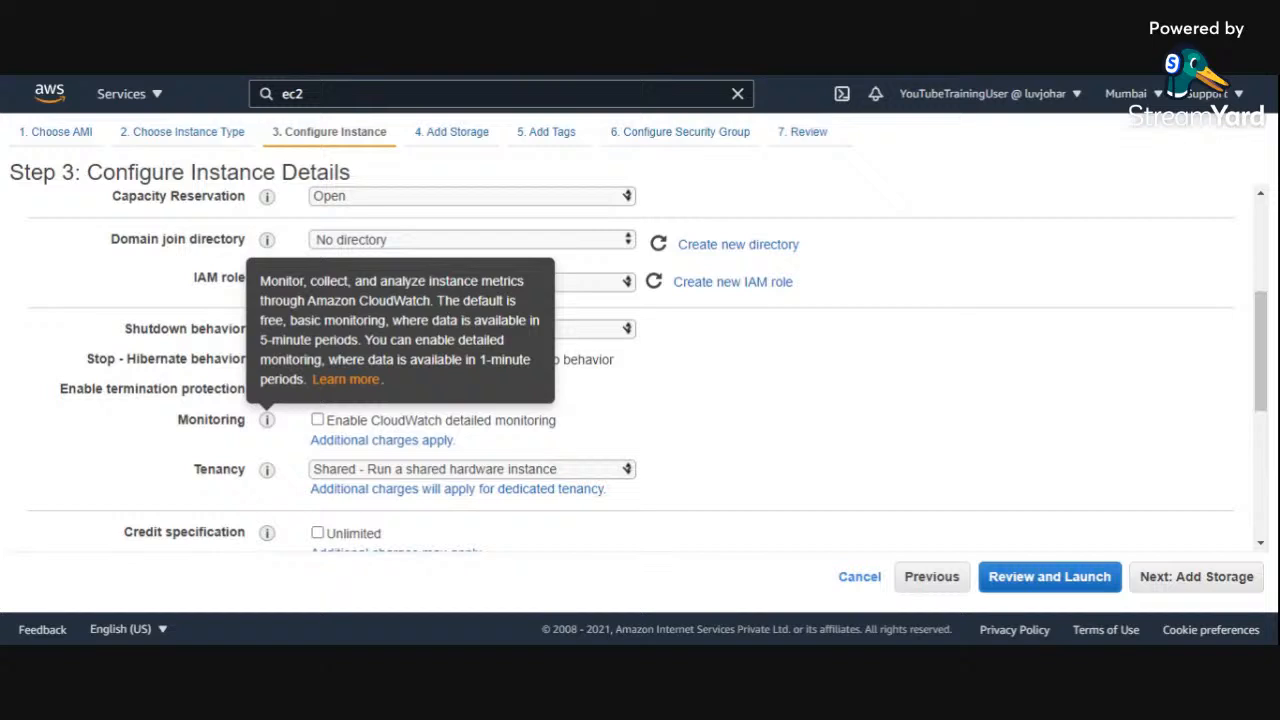
Step: Review the tenancy, credit specification, file system and advanced settings, and continue to the storage configuration
scroll(128, 442, down, 1)
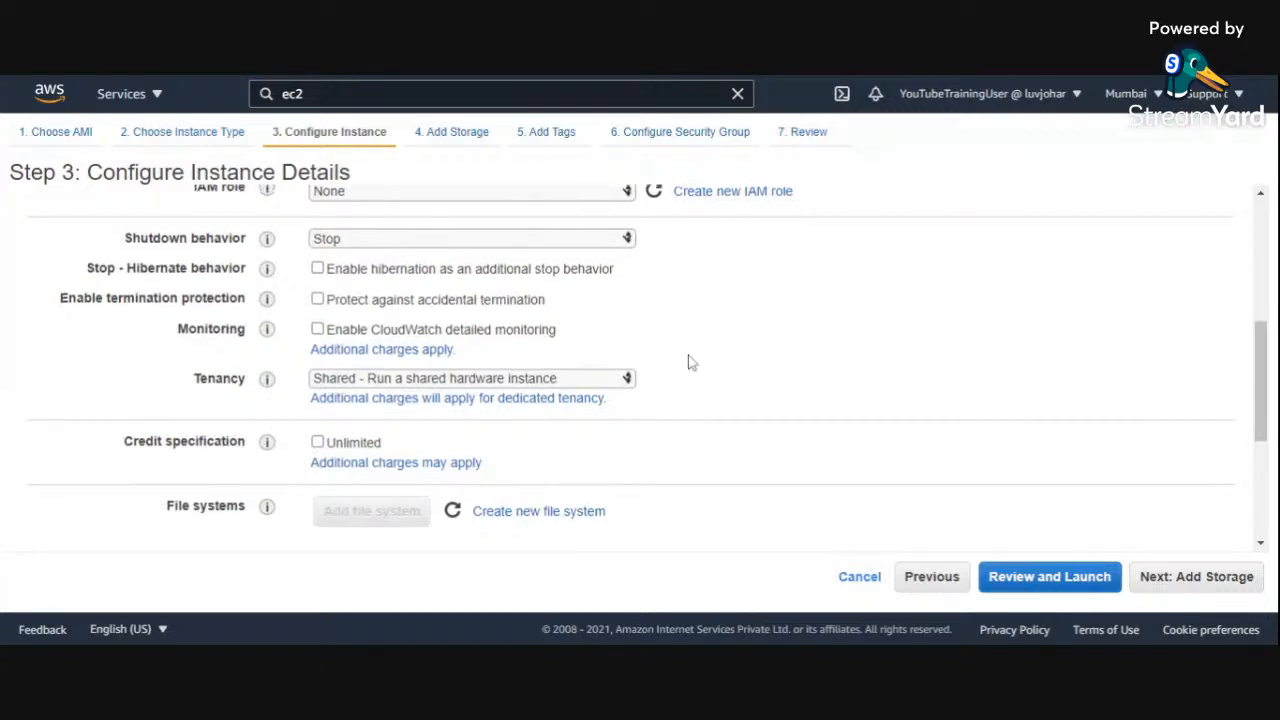
scroll(688, 358, up, 2)
scroll(690, 362, down, 1)
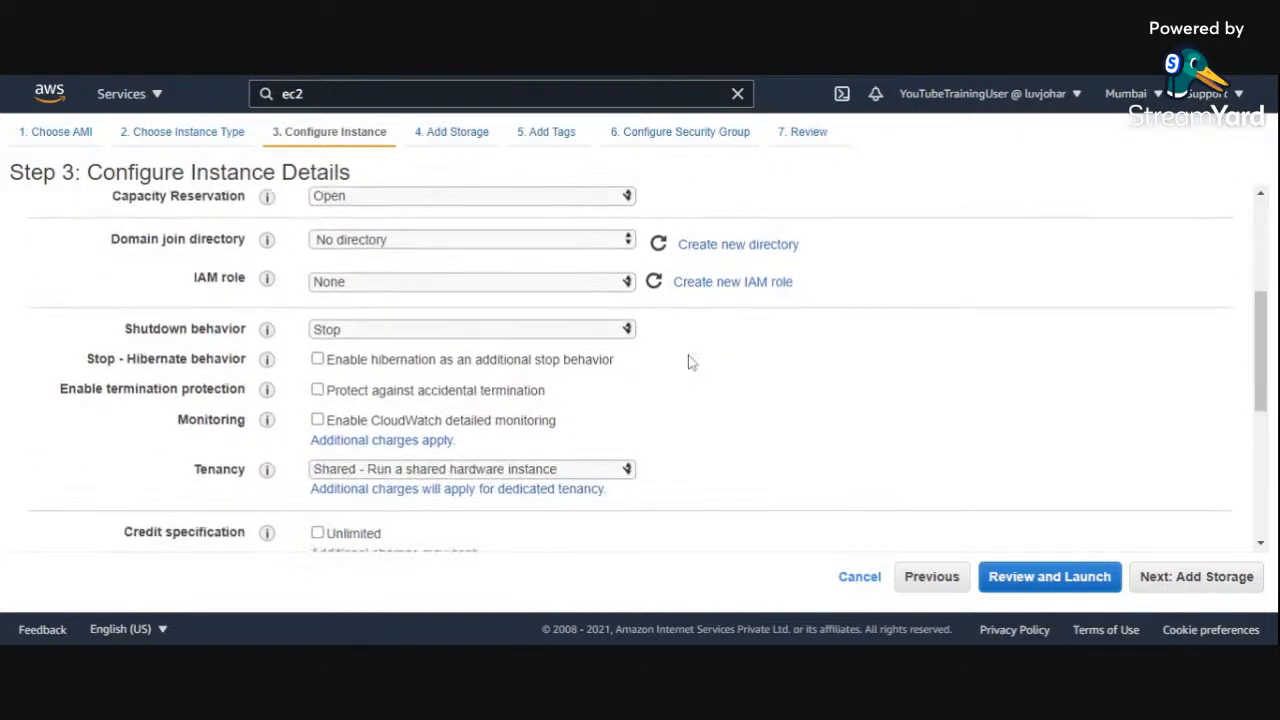
scroll(688, 362, down, 3)
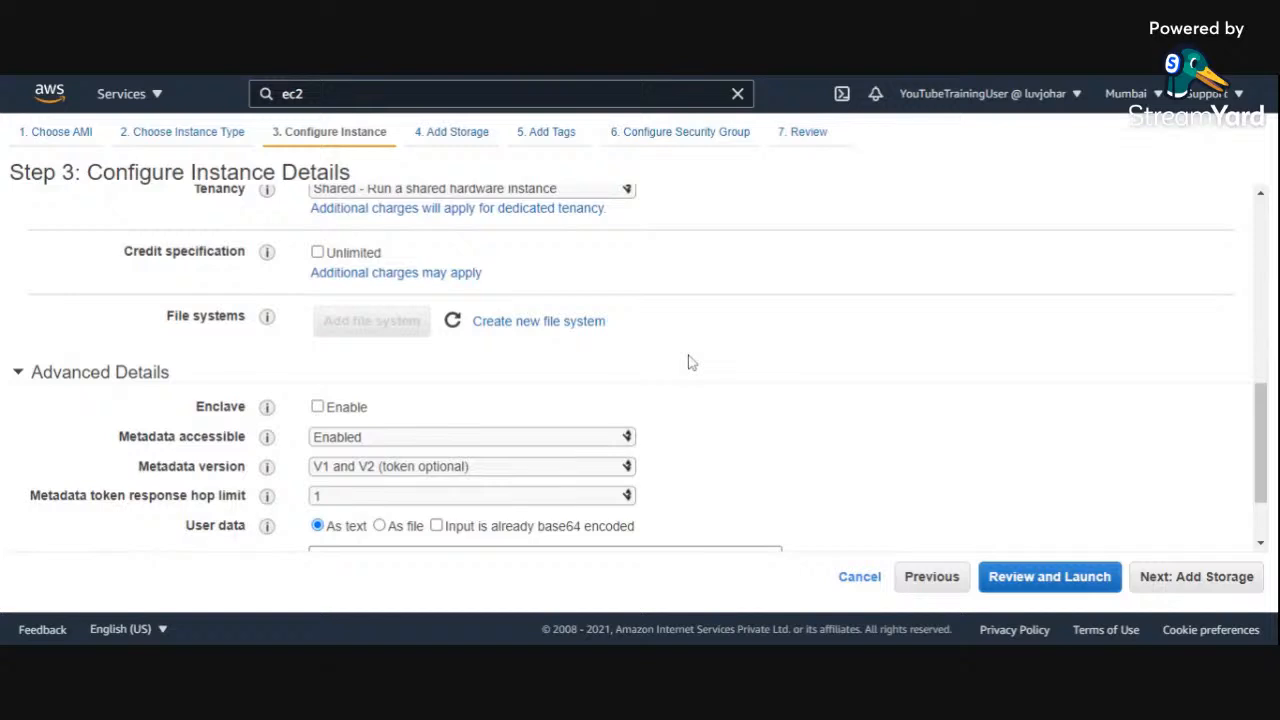
mouse_move(267, 257)
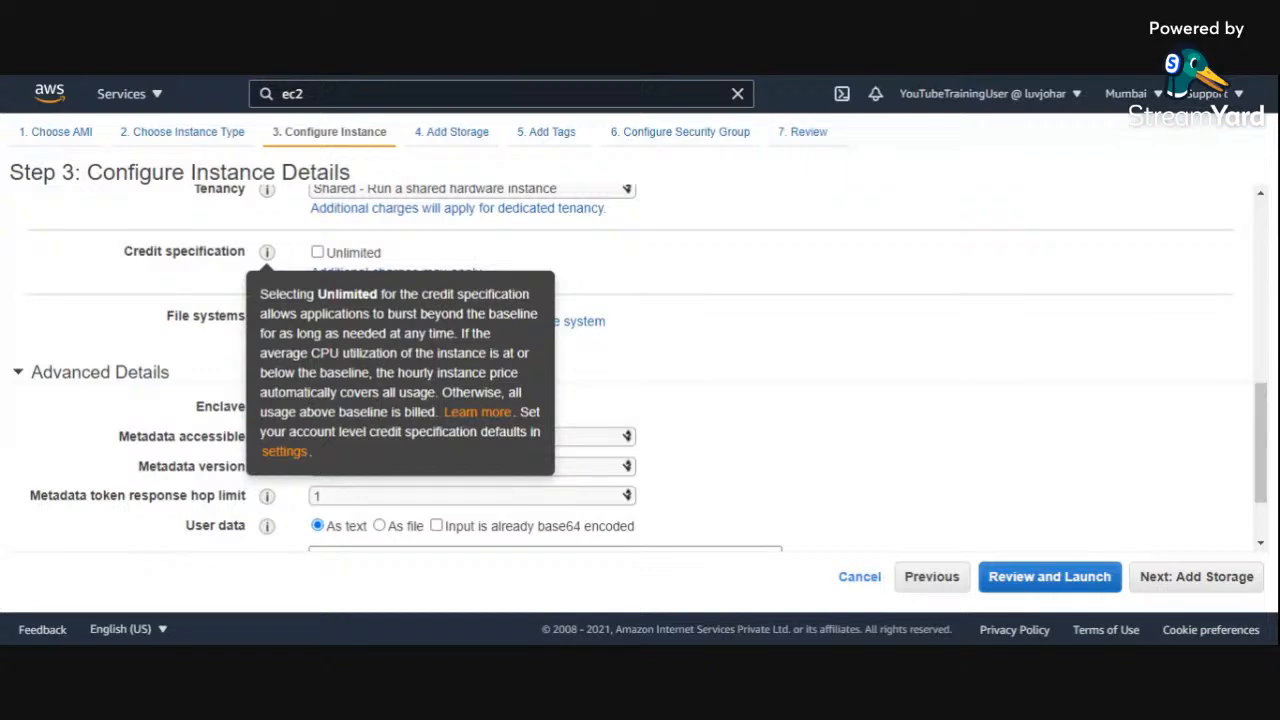
click(545, 258)
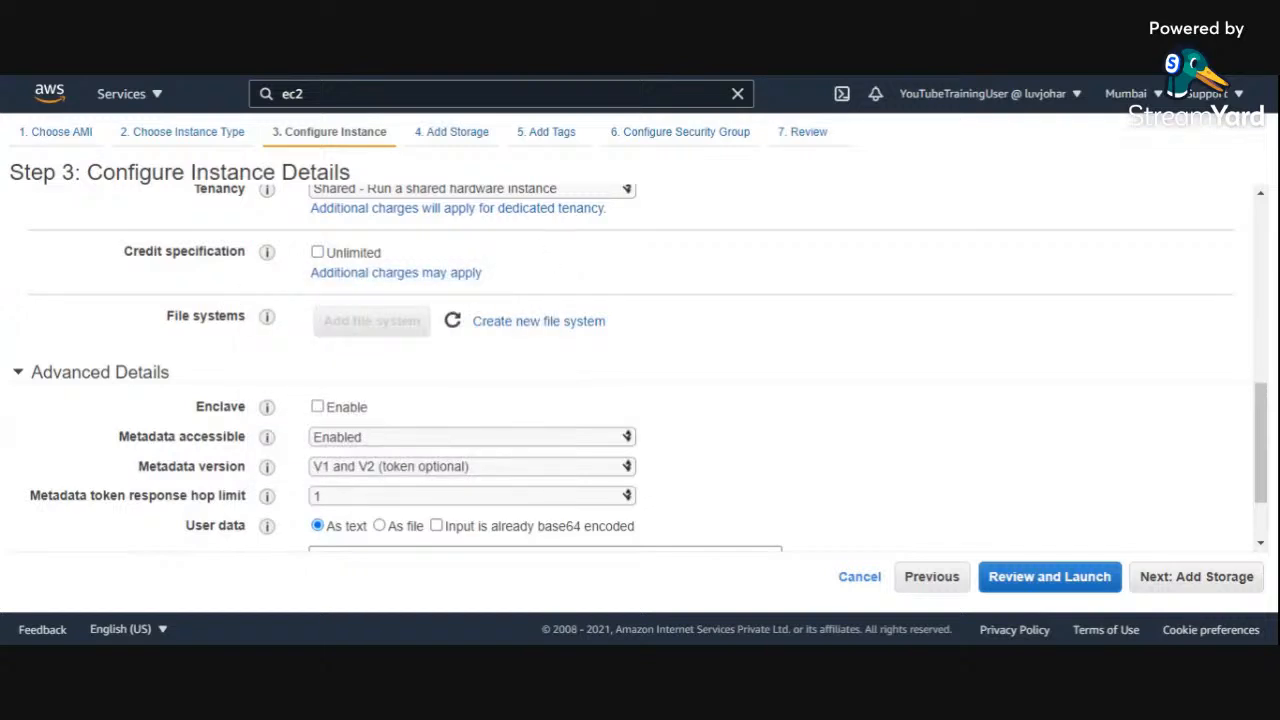
mouse_move(268, 319)
scroll(316, 370, down, 1)
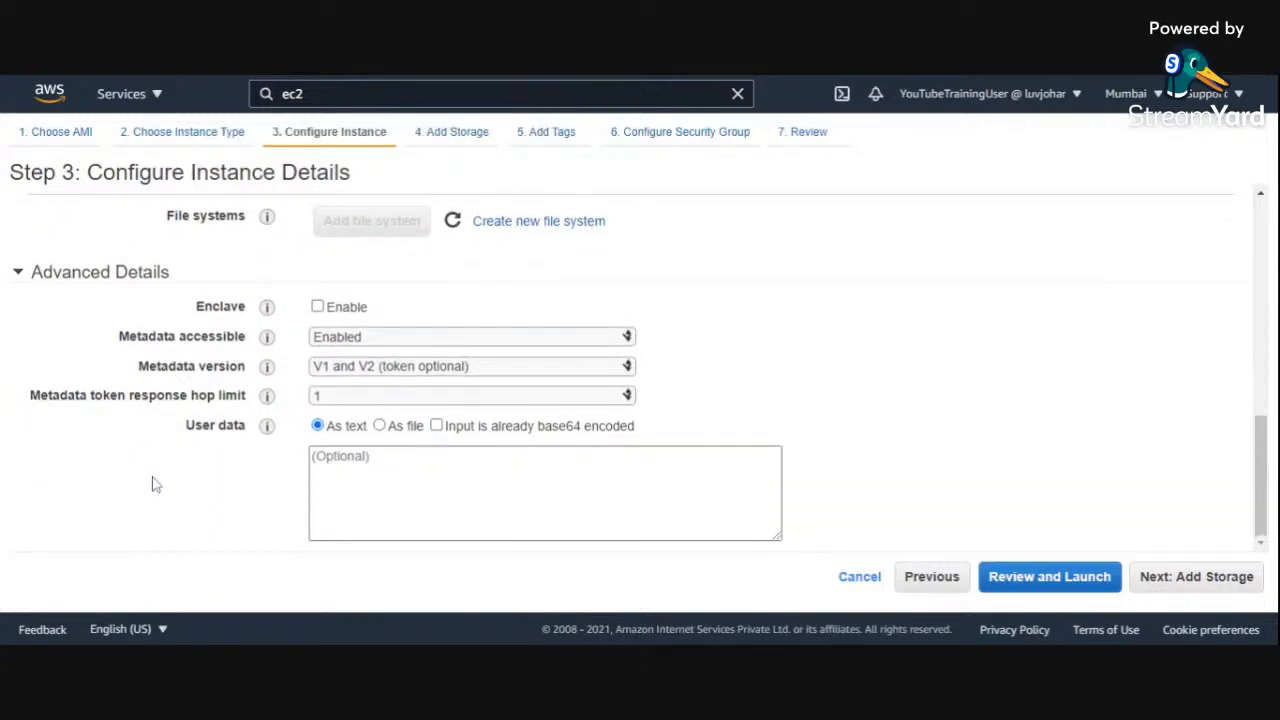
click(1222, 580)
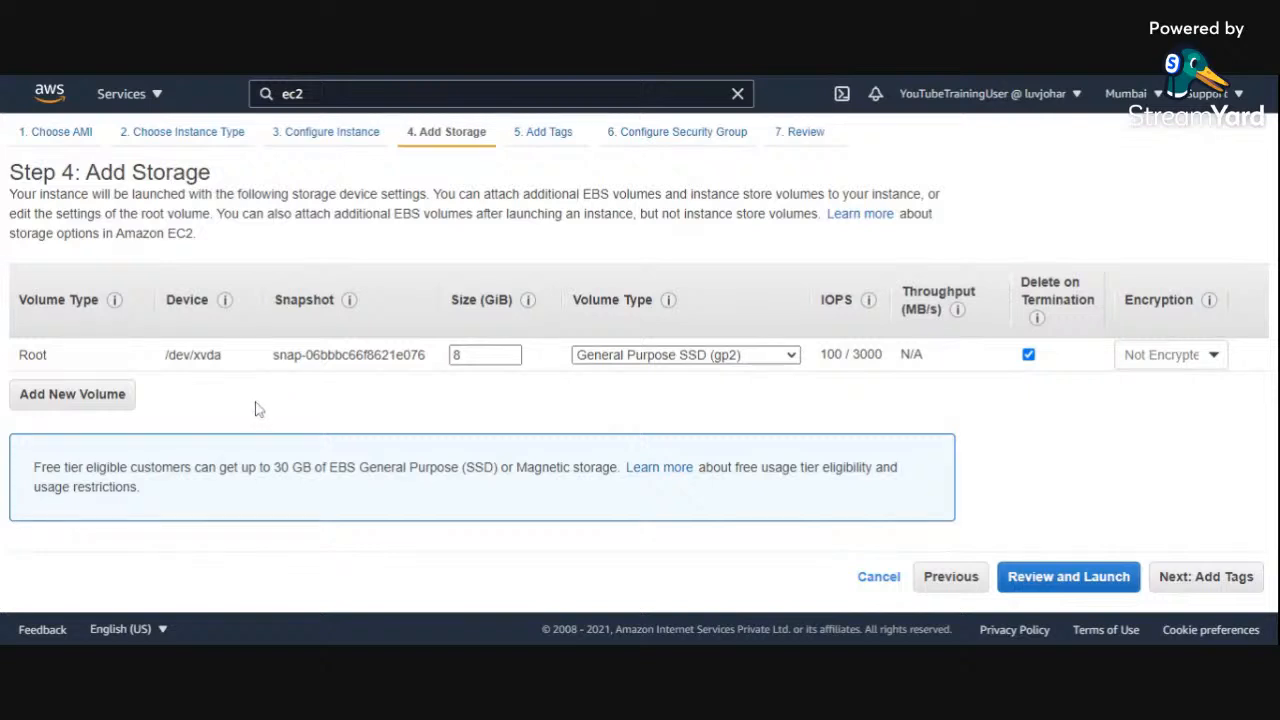
Step: Add a new EBS volume on /dev/sdb without a snapshot and set its size to 2 GiB
double_click(464, 355)
click(344, 411)
click(88, 398)
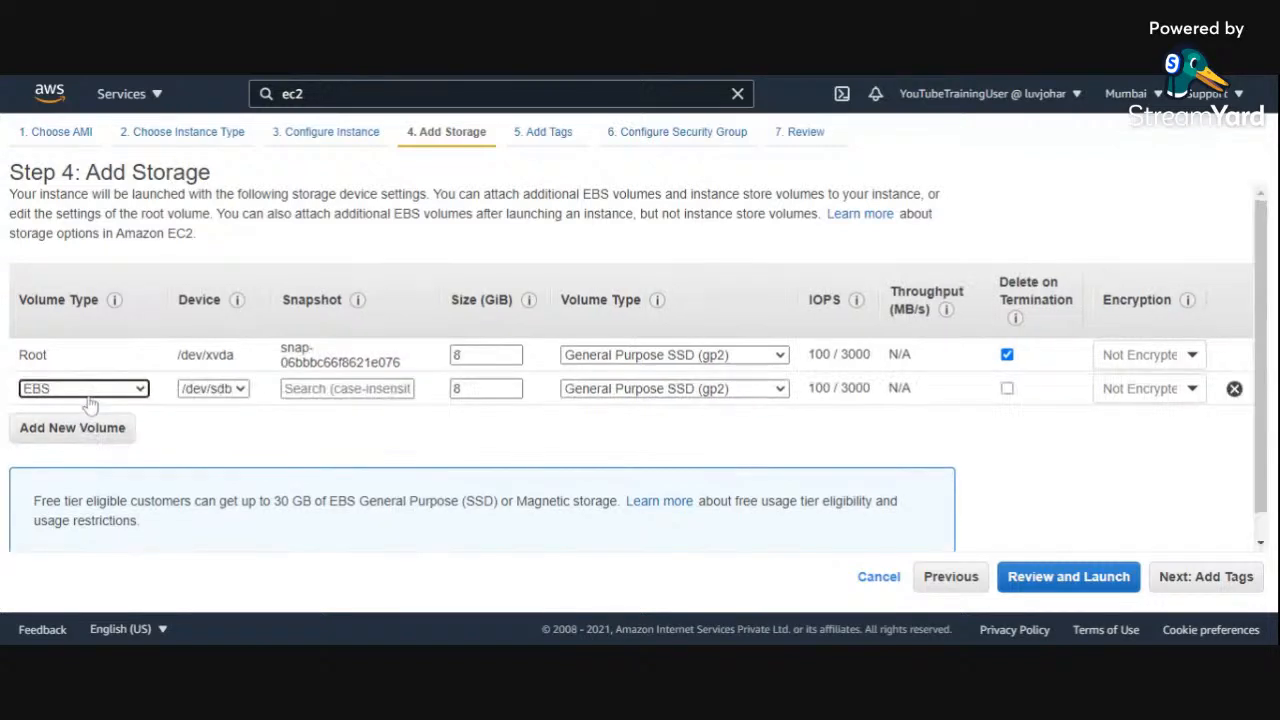
click(347, 389)
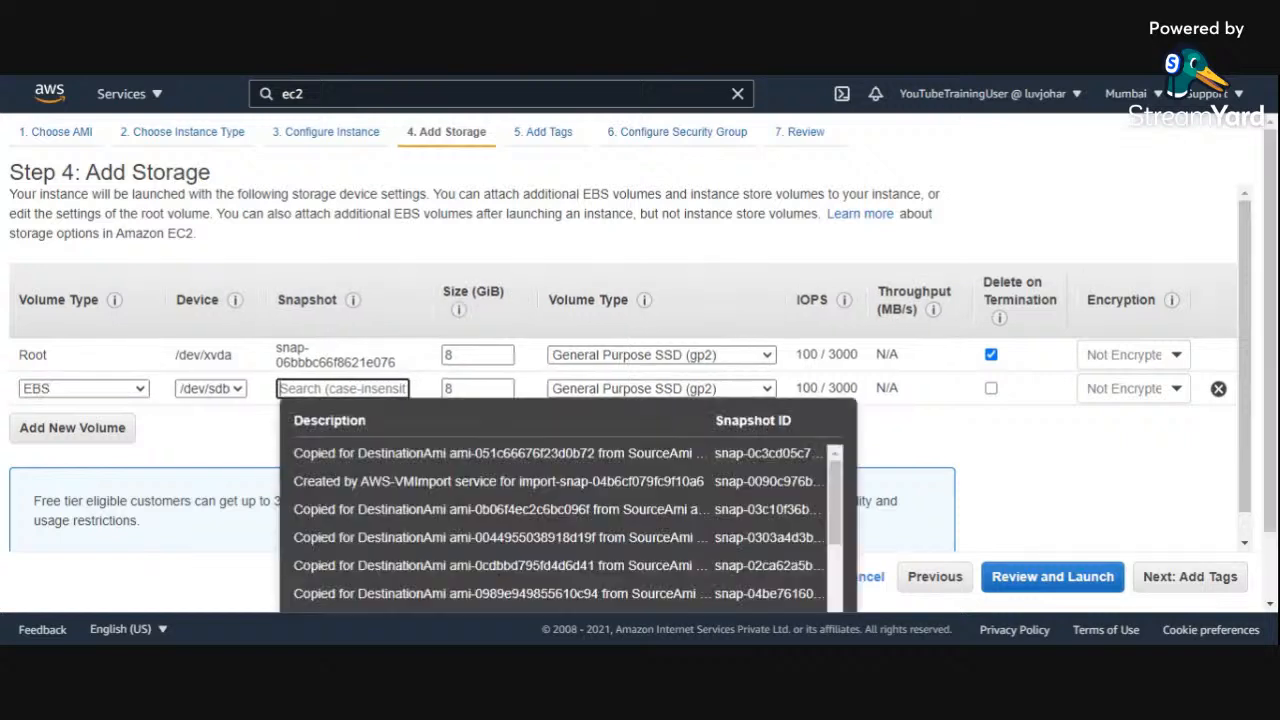
click(228, 434)
double_click(478, 389)
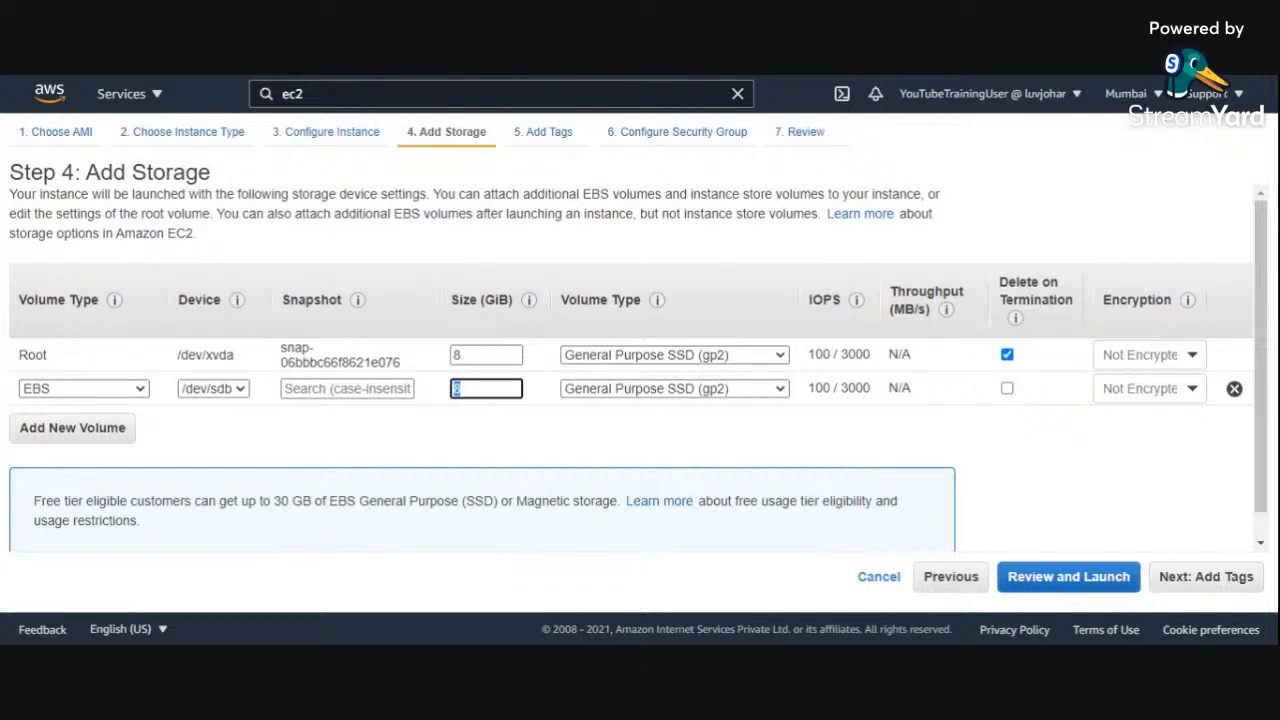
text(2)
click(535, 441)
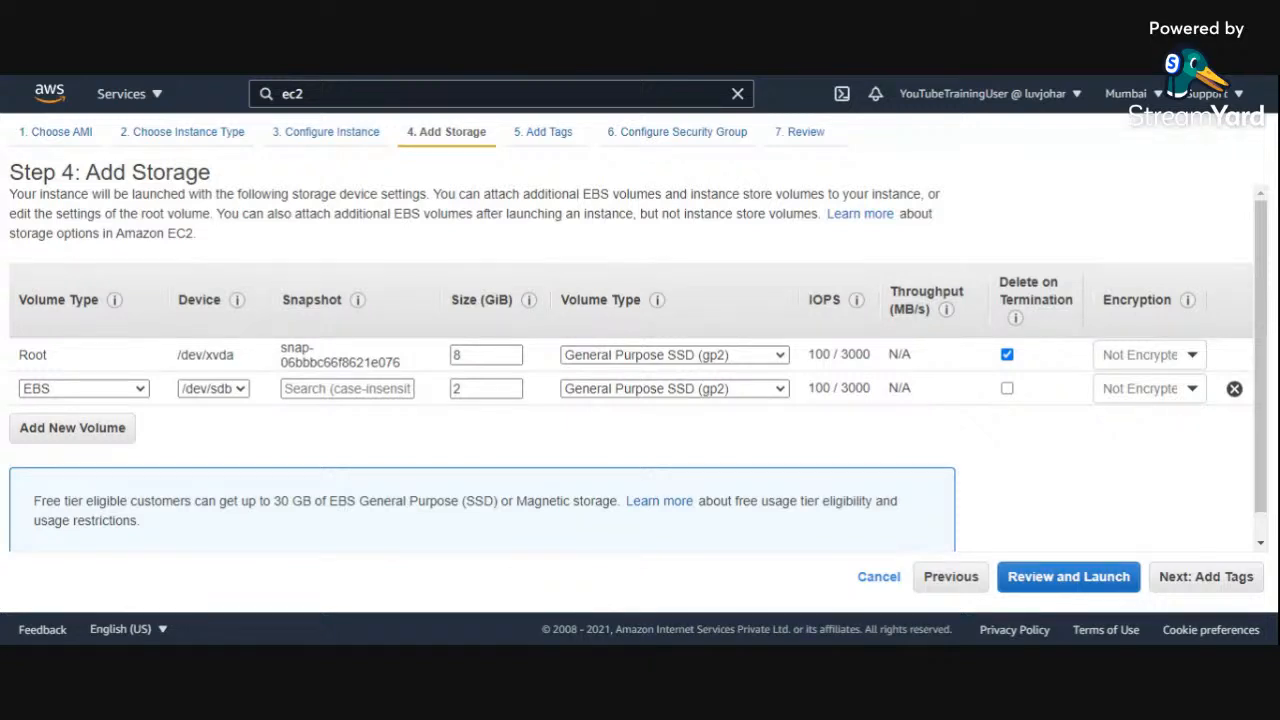
Step: Add another EBS volume on /dev/sdc and set its size to 200 GiB
click(100, 430)
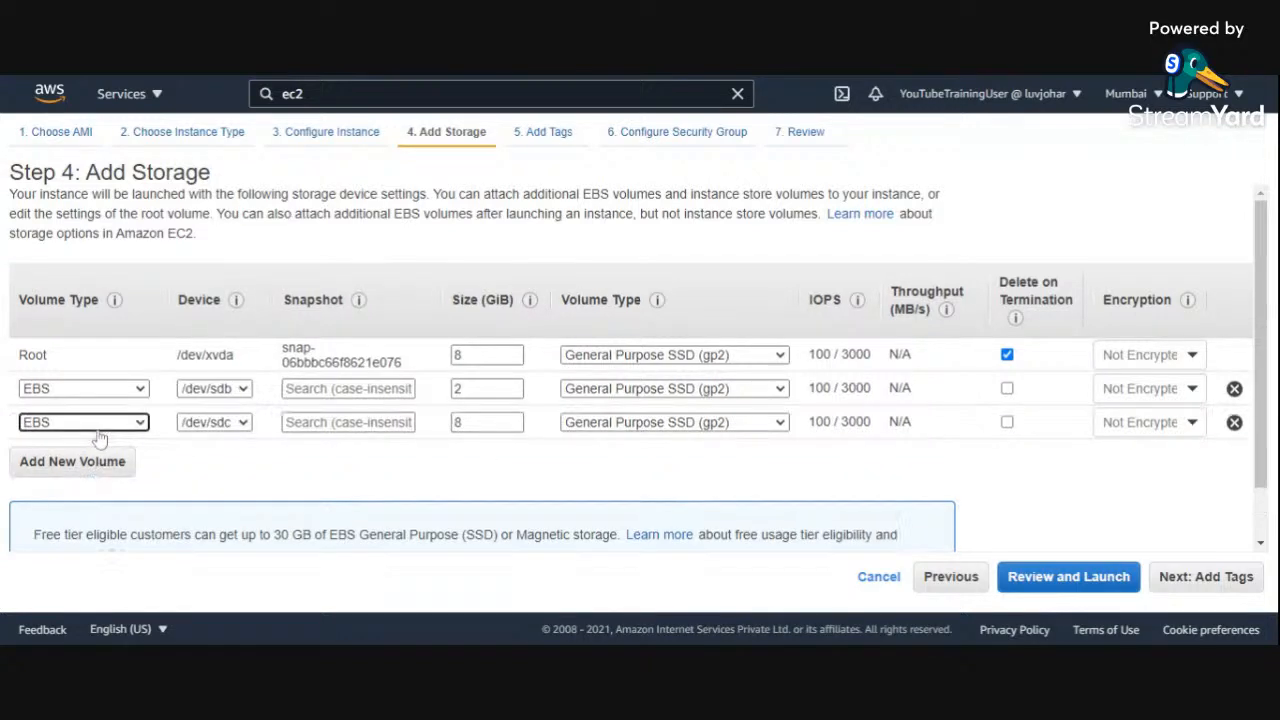
double_click(458, 422)
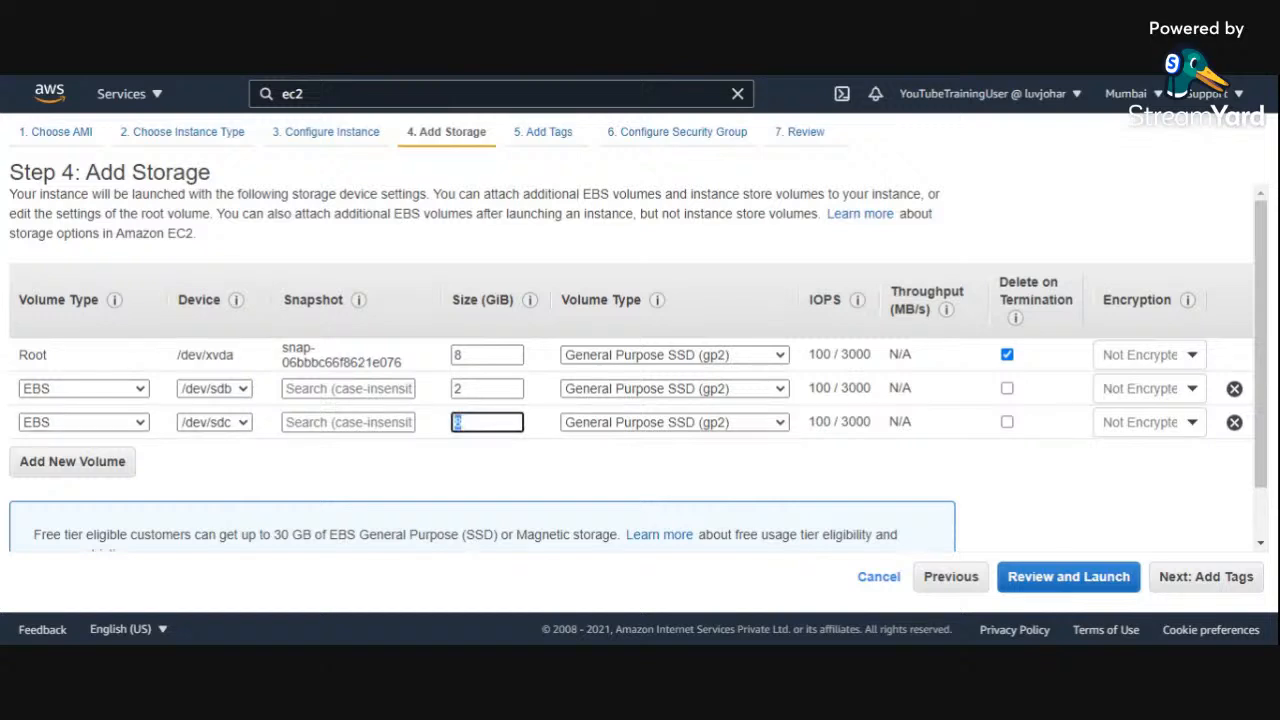
text(200)
click(495, 451)
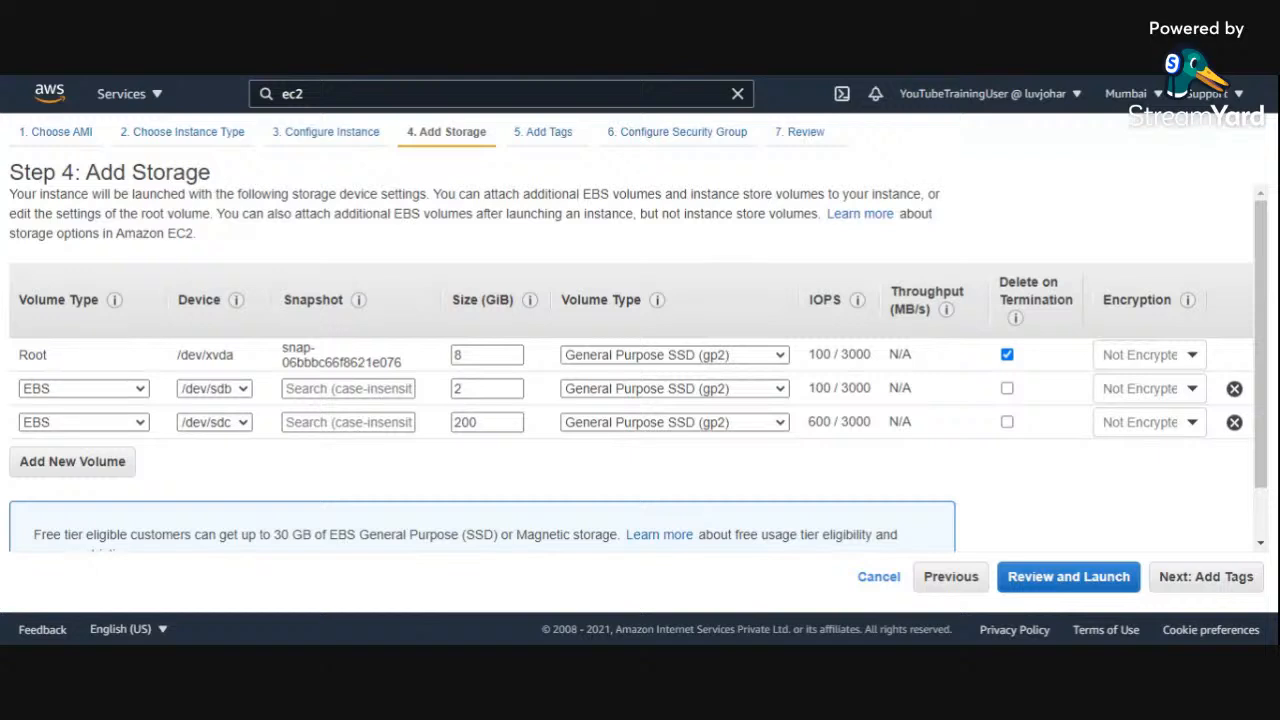
Step: Try the delete-on-termination setting on the volumes and turn it off for the root volume
click(1007, 389)
click(1007, 422)
click(1007, 422)
click(1007, 388)
click(1007, 355)
click(1007, 355)
click(1008, 356)
click(1007, 355)
click(1007, 355)
click(1007, 355)
click(1007, 355)
mouse_move(1015, 318)
Step: Encrypt the 2 GiB and 200 GiB EBS volumes with the default aws/ebs key
click(1191, 356)
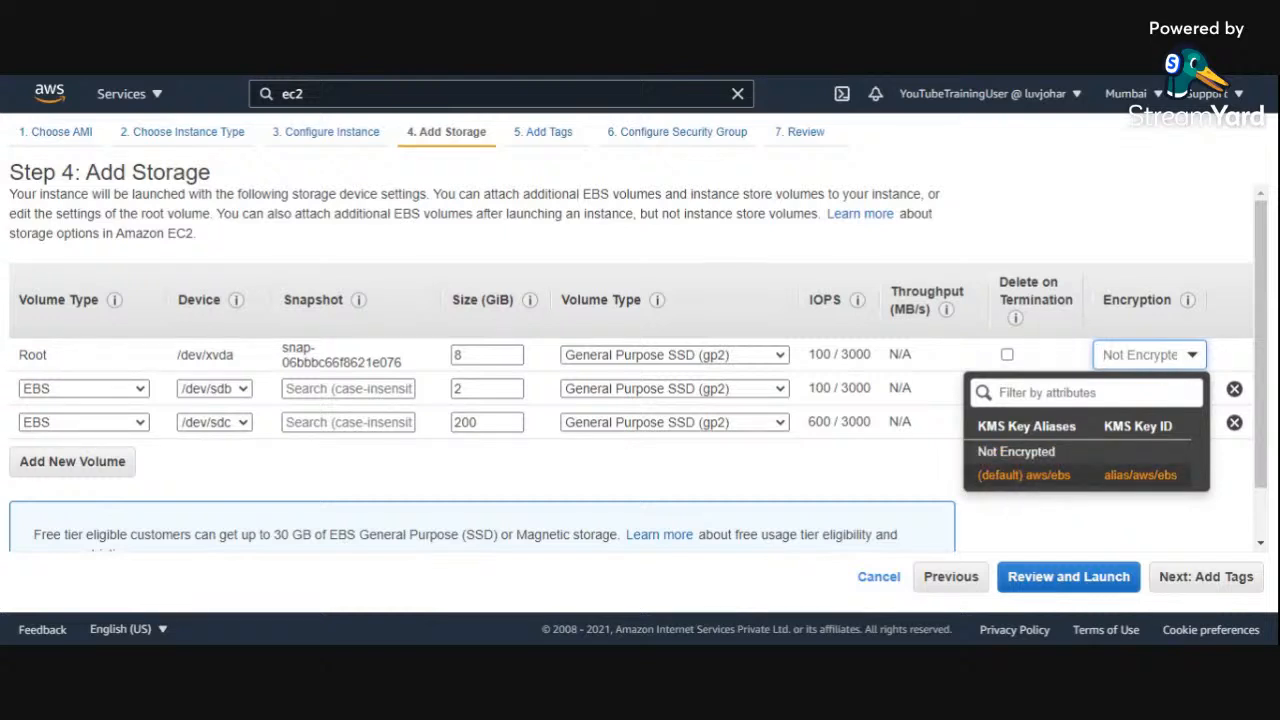
click(856, 488)
click(1190, 390)
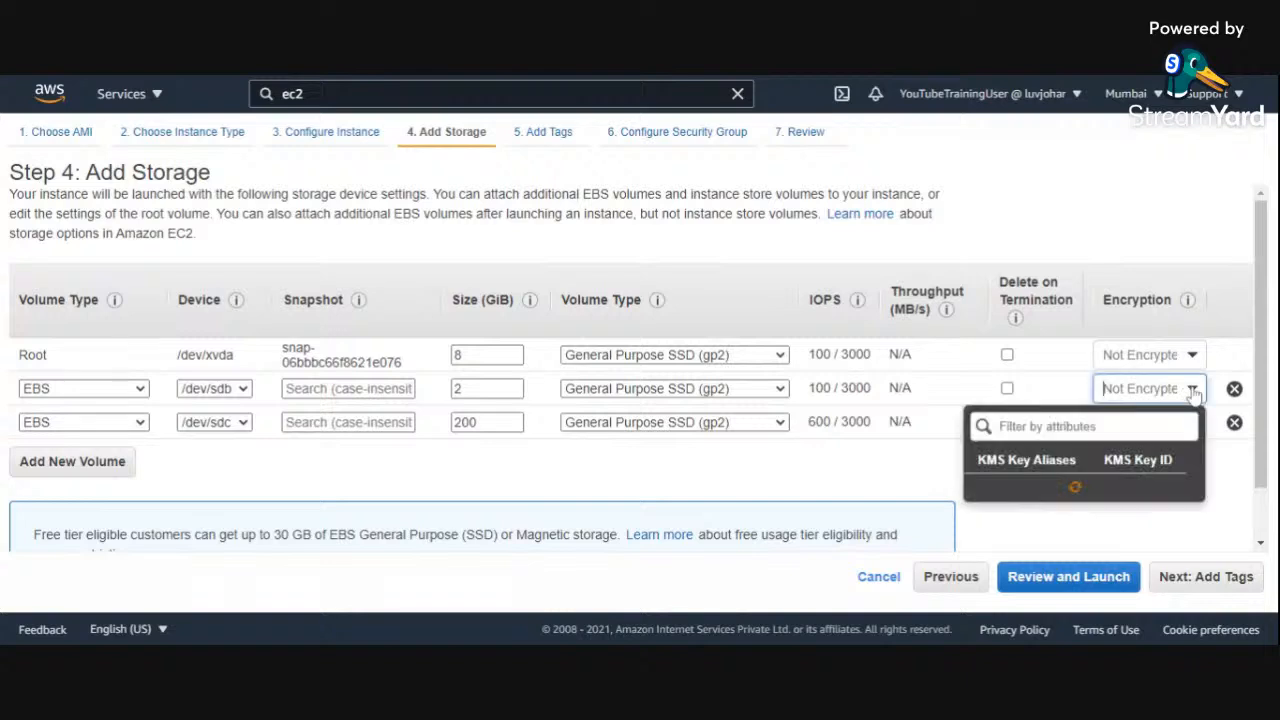
click(1060, 512)
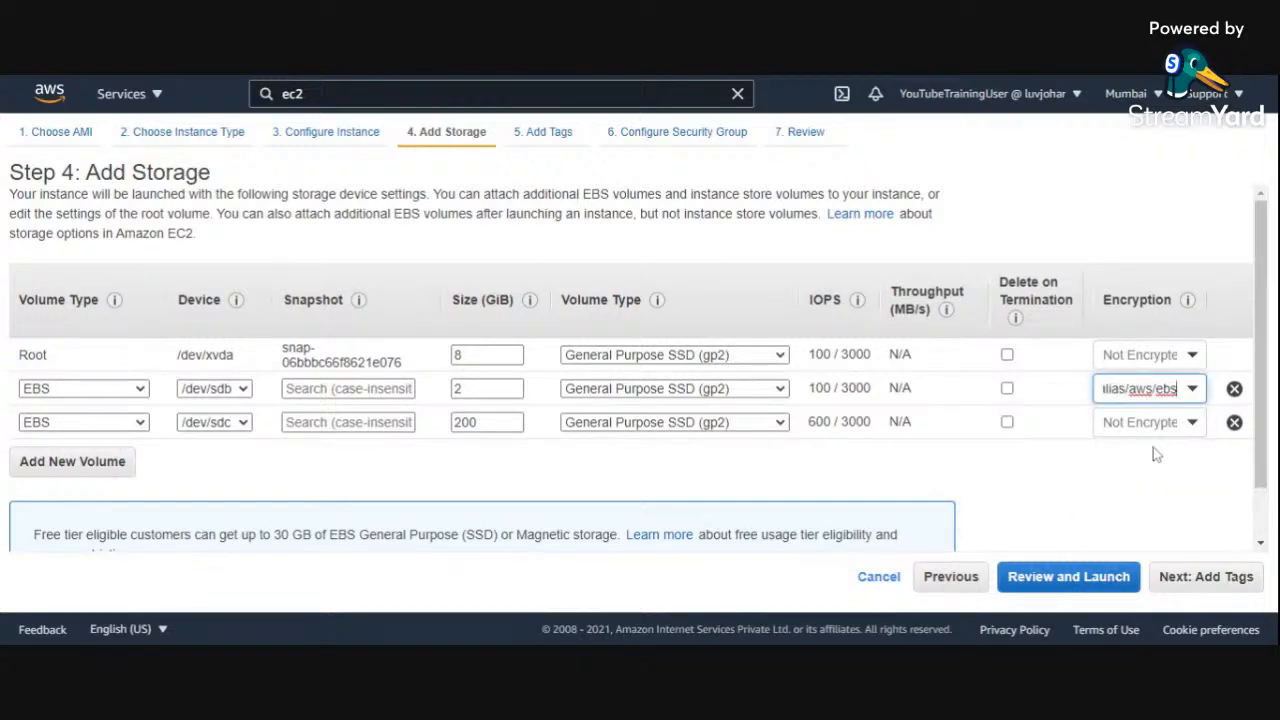
click(1205, 428)
click(1205, 428)
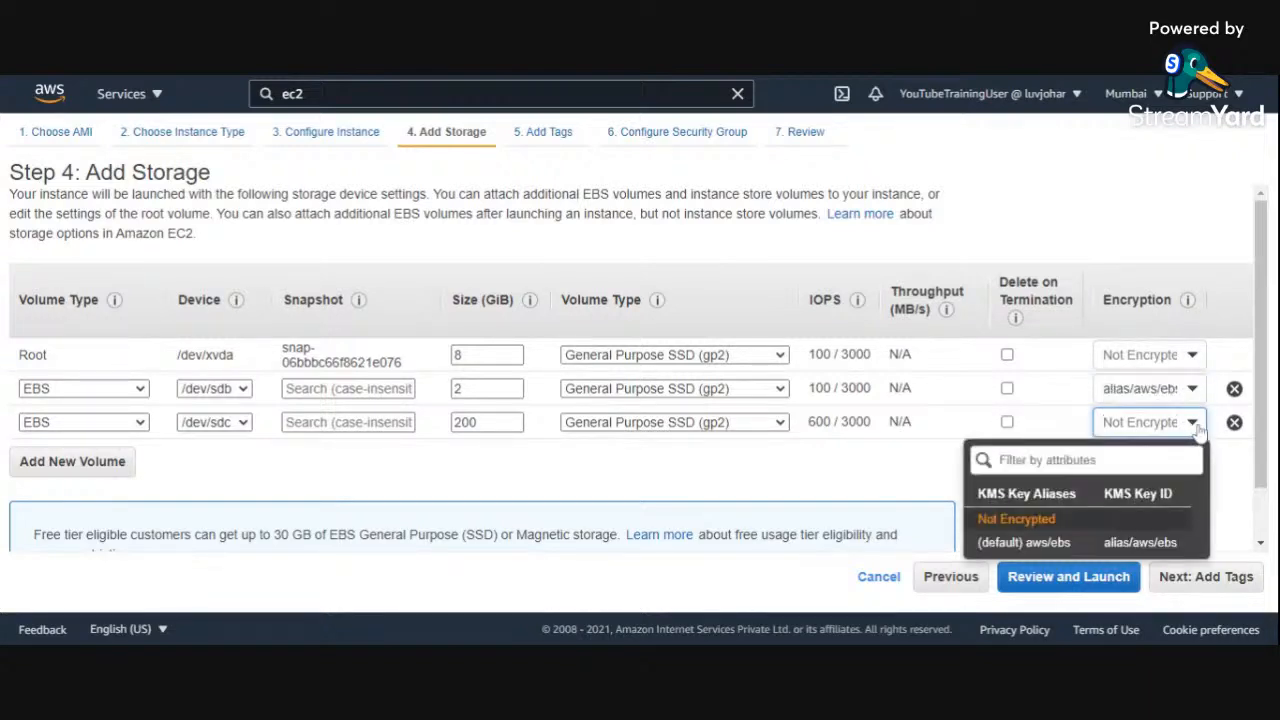
click(1060, 545)
click(896, 477)
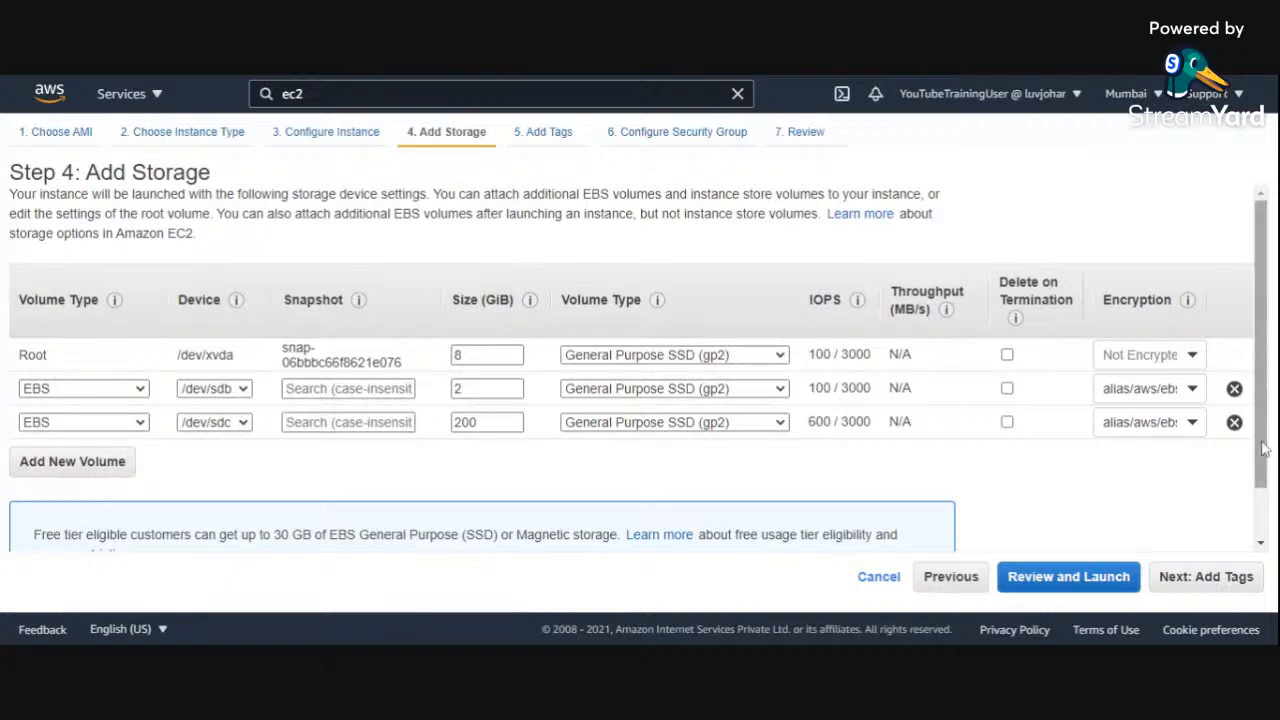
Step: Remove the 200 GiB and 2 GiB EBS volumes from the storage configuration
click(1234, 422)
click(1235, 390)
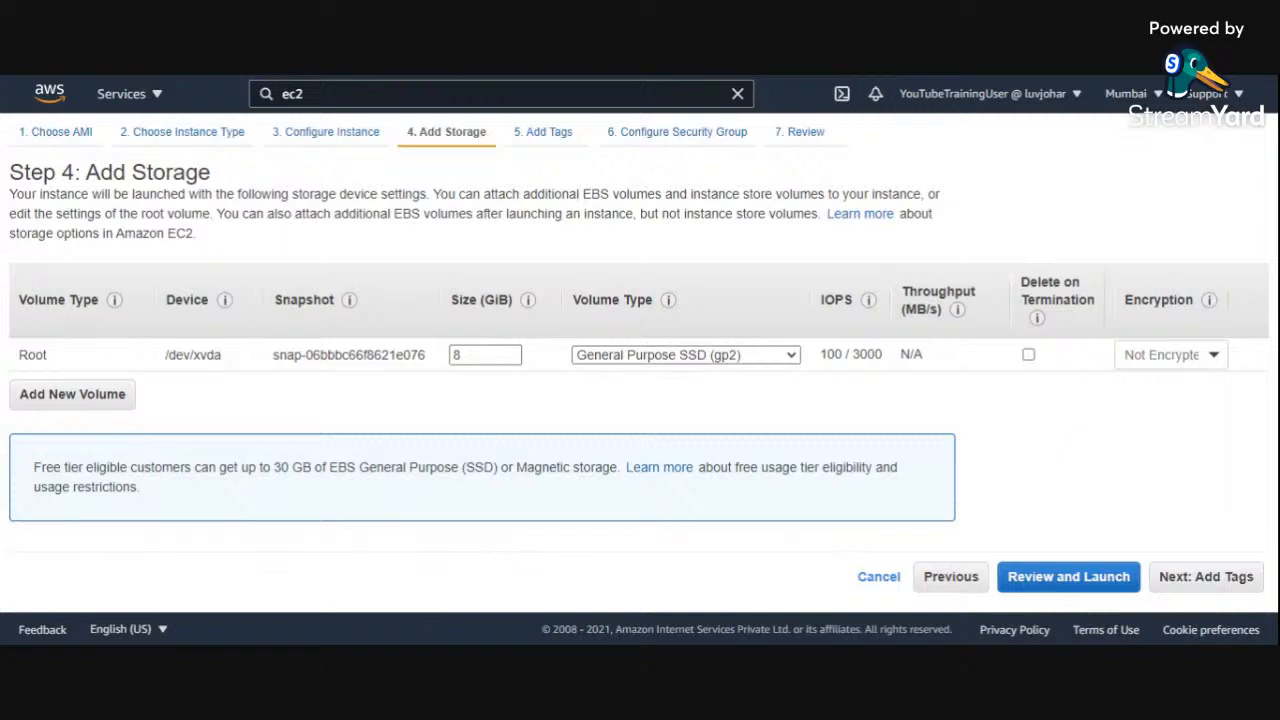
Step: Continue to the tags and add a tag with the key Name and the value Prod Server
click(1217, 580)
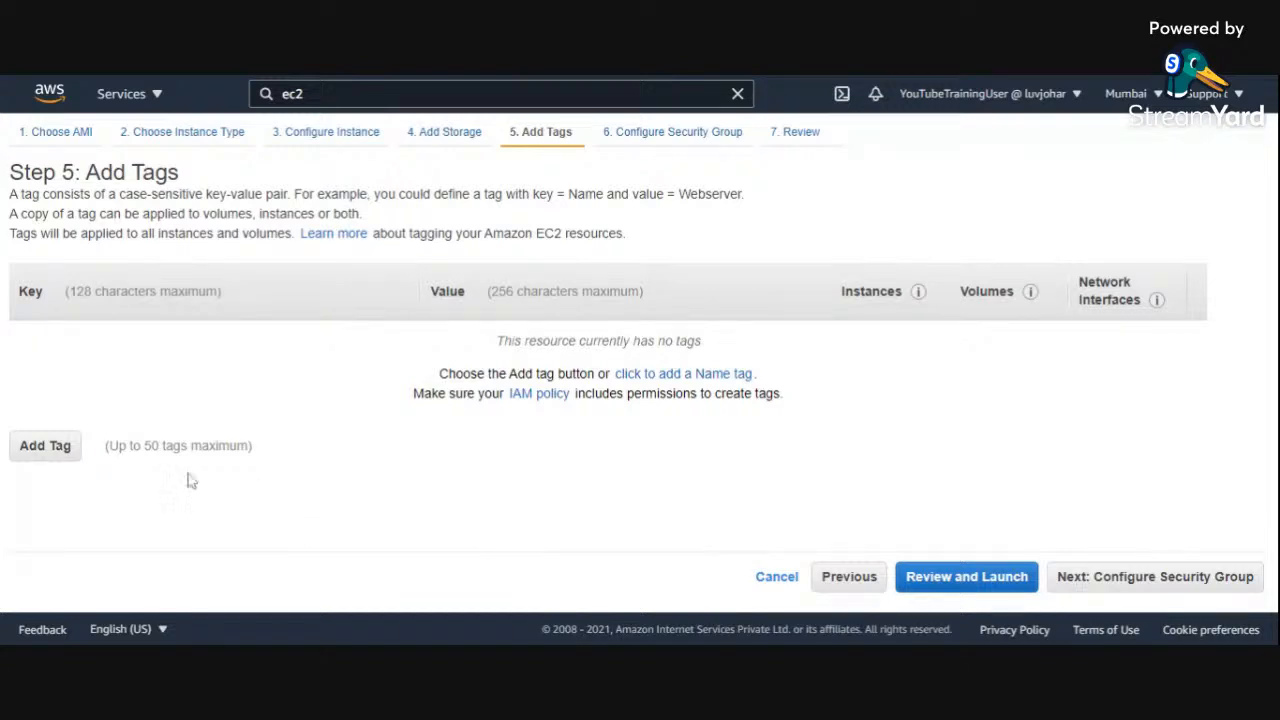
click(42, 455)
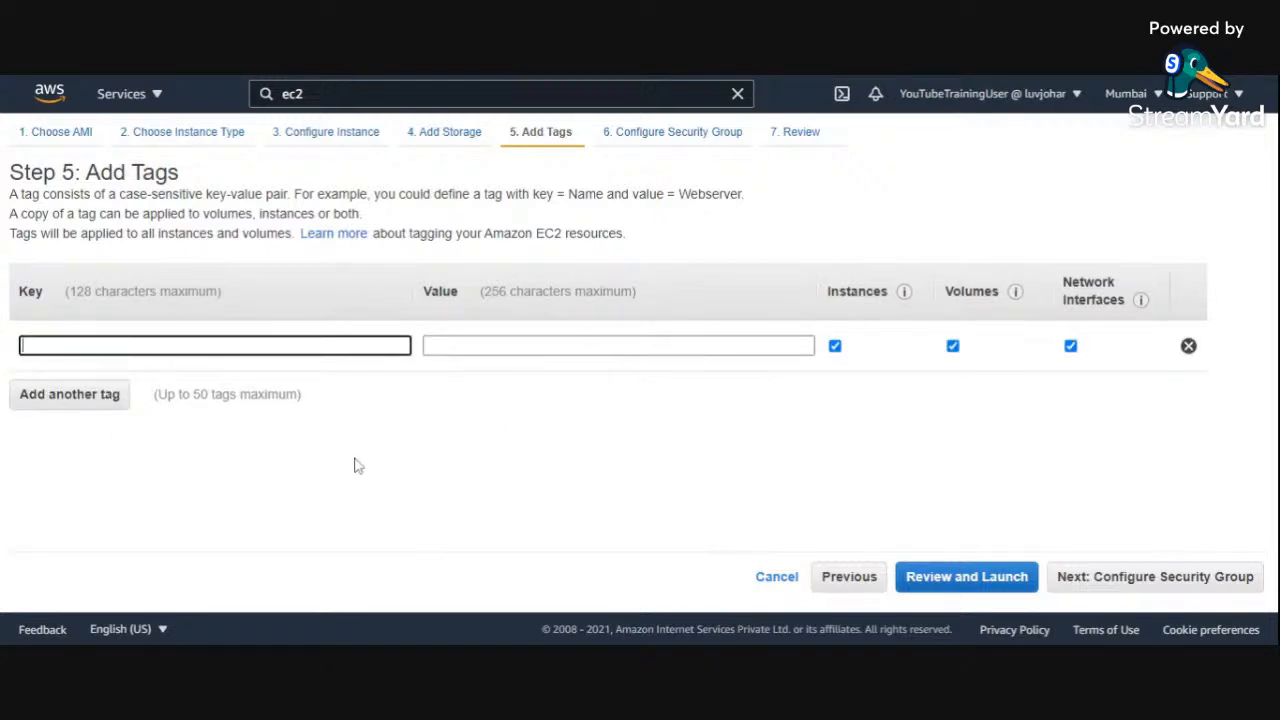
text(Name)
key(Tab)
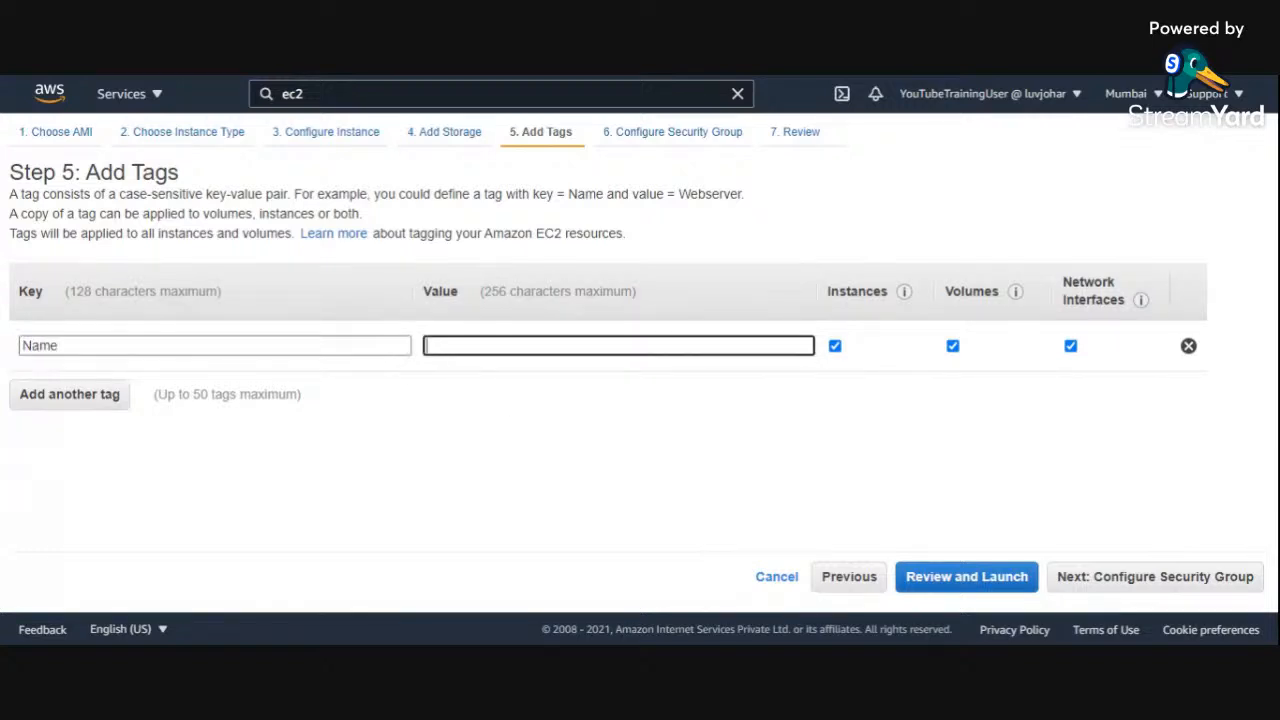
text(Prod Server)
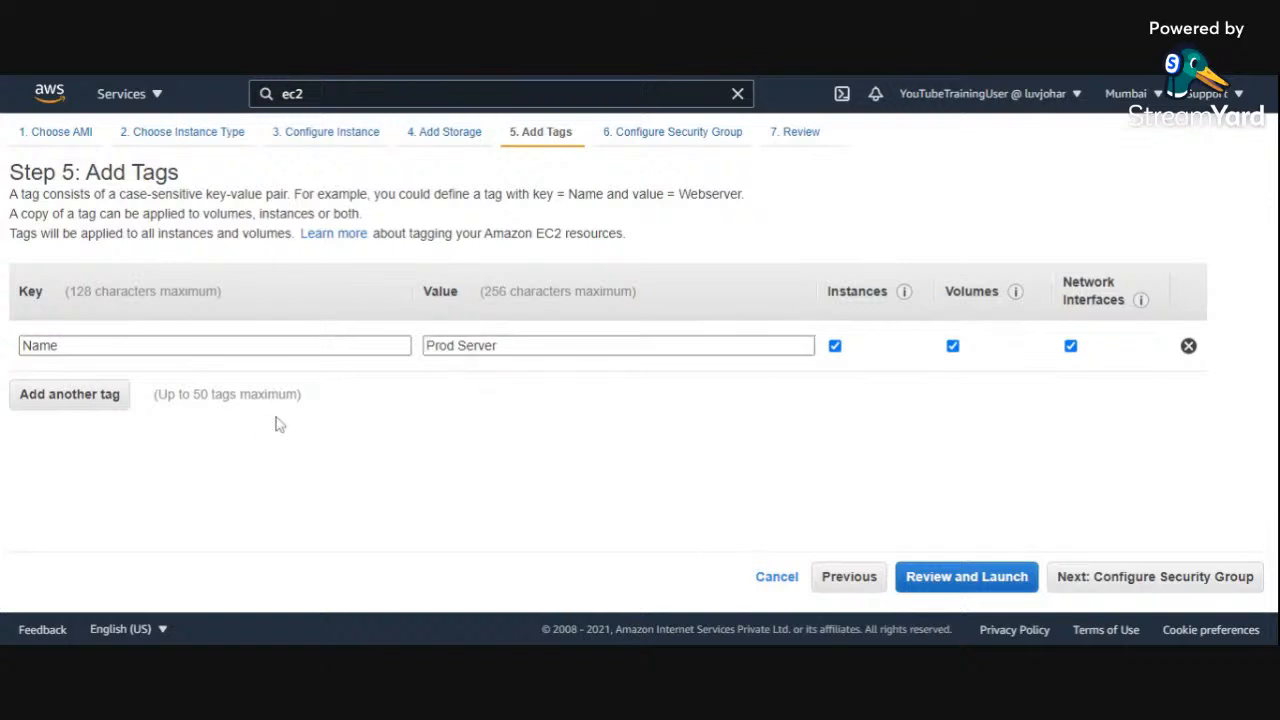
Step: Add a second tag with the key Department and the value Production
click(52, 398)
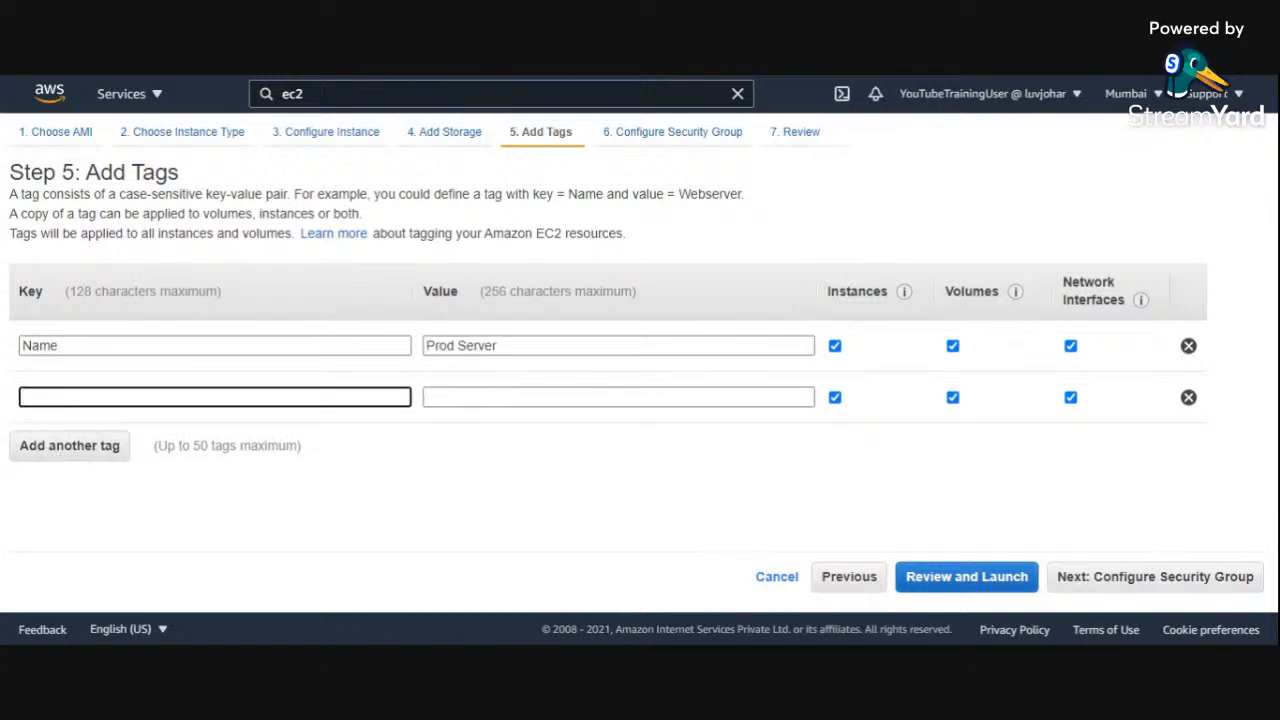
text(Department)
key(Tab)
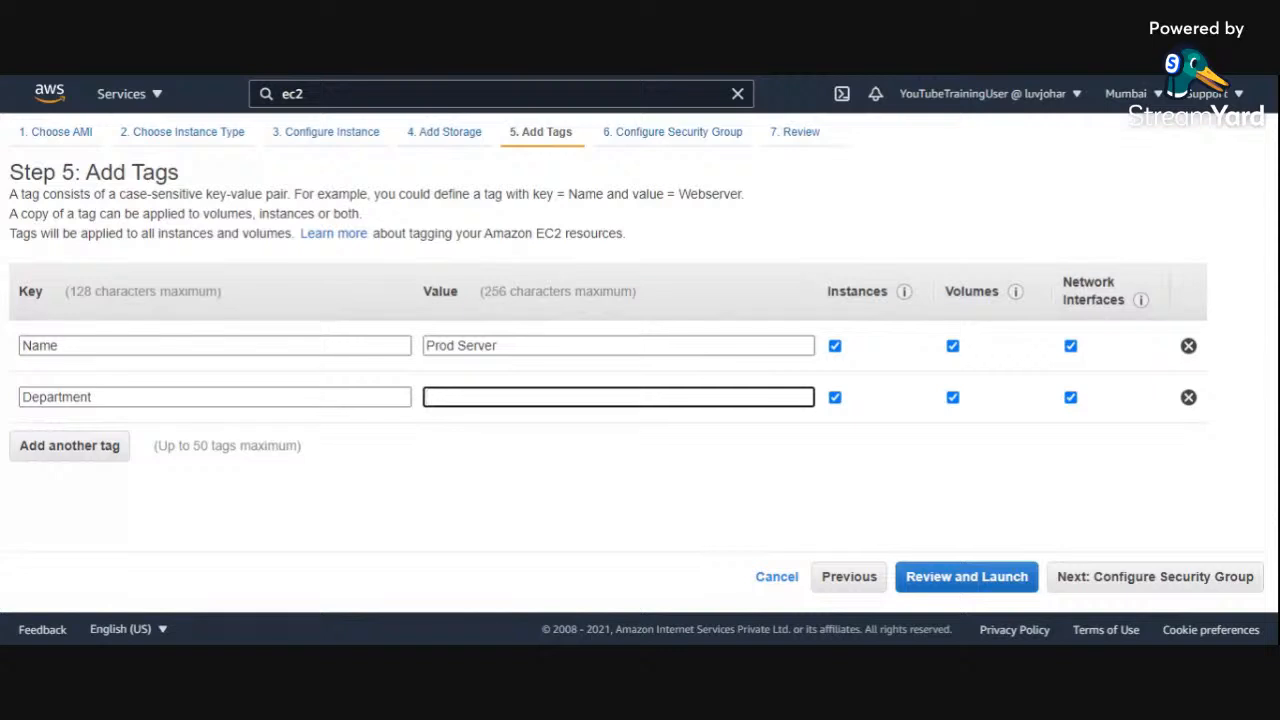
text(Production)
click(539, 471)
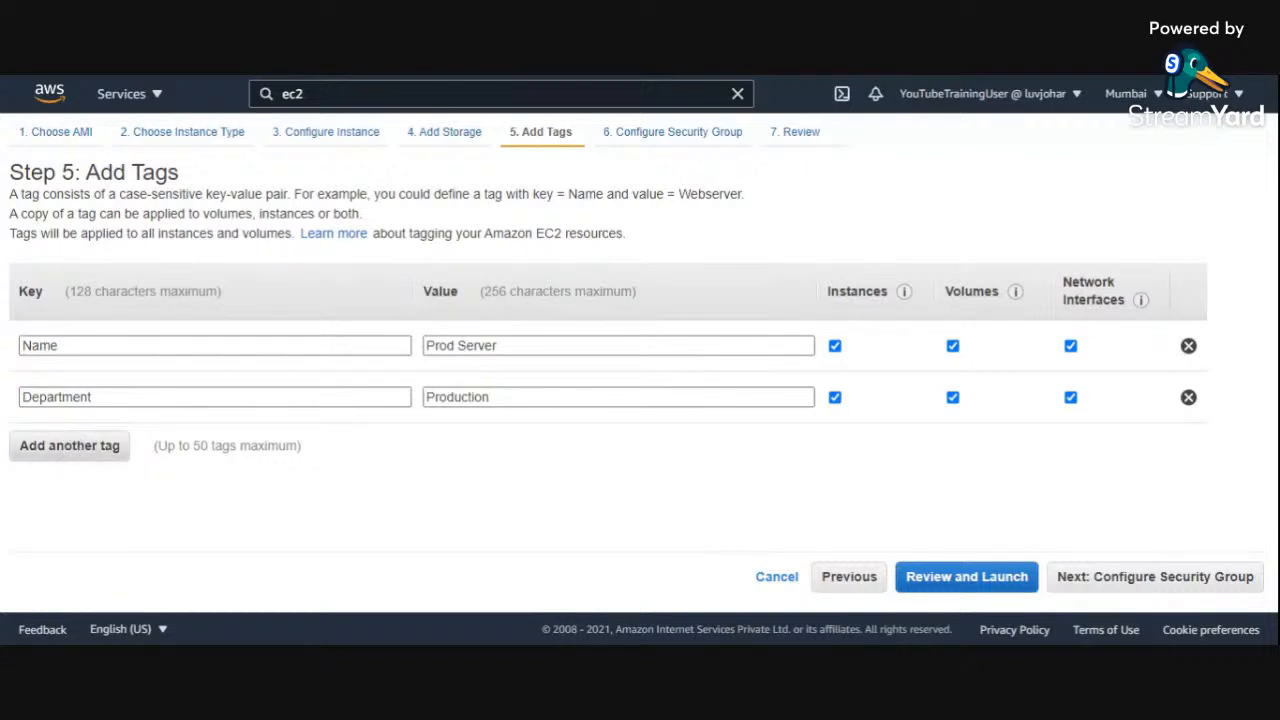
Step: Add a third tag with the key Location and the value New Delhi, and continue to the security group configuration
click(85, 451)
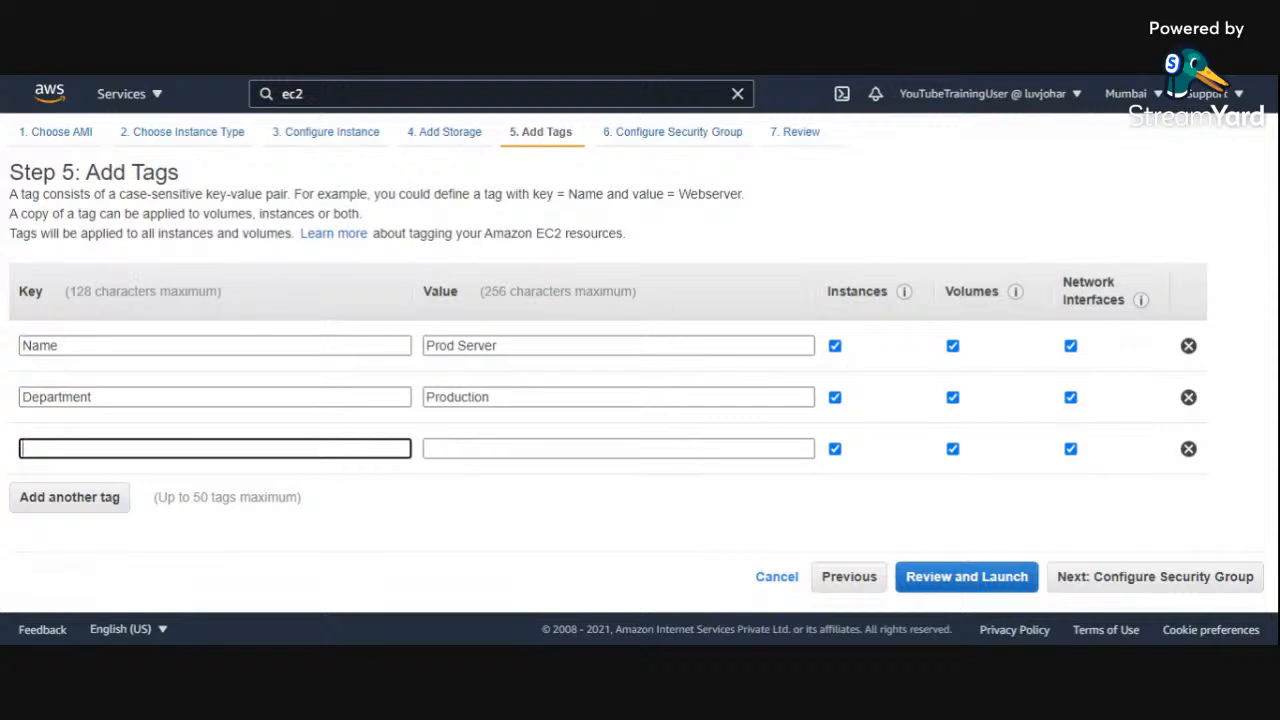
text(Location)
click(467, 450)
text(New )
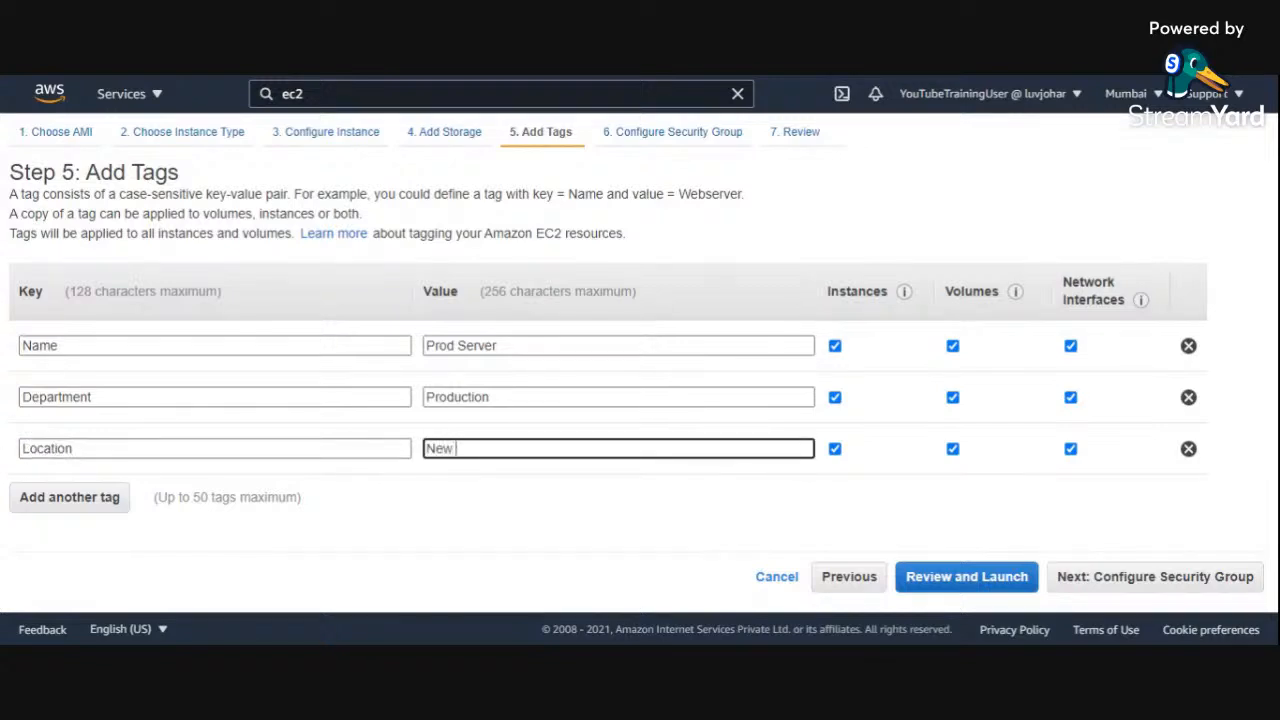
text(Delhi)
click(520, 505)
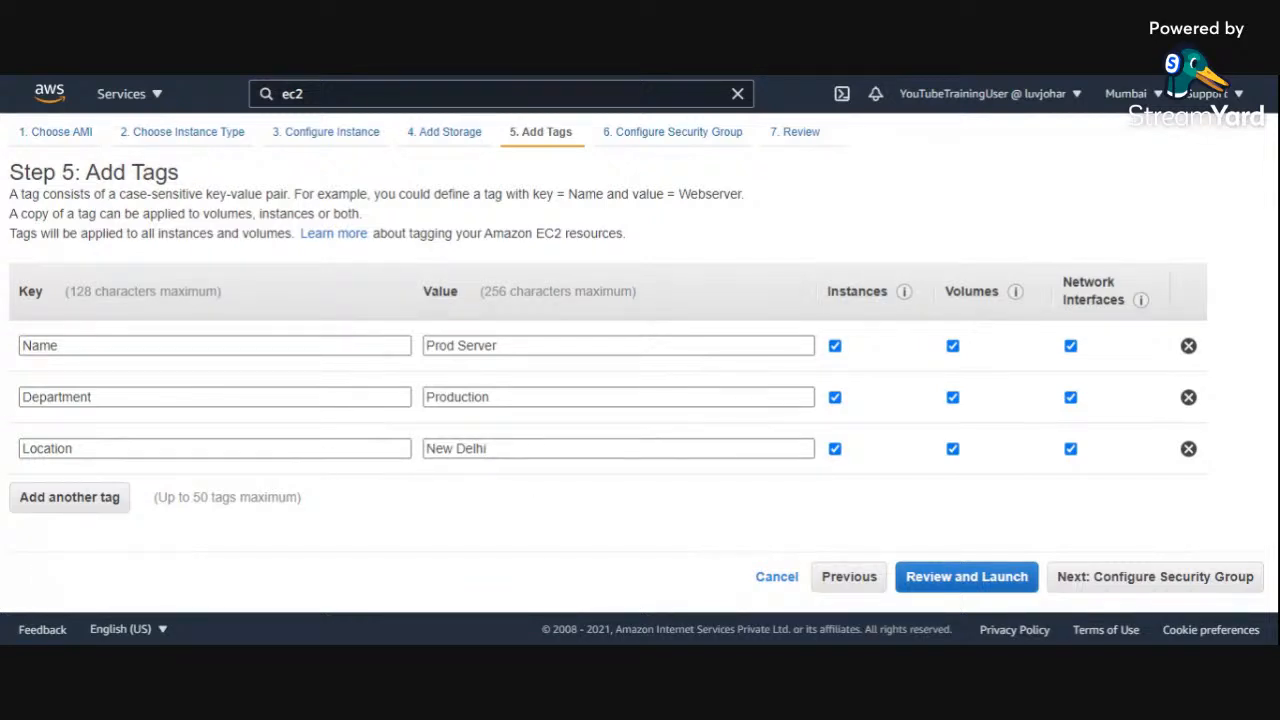
click(1208, 588)
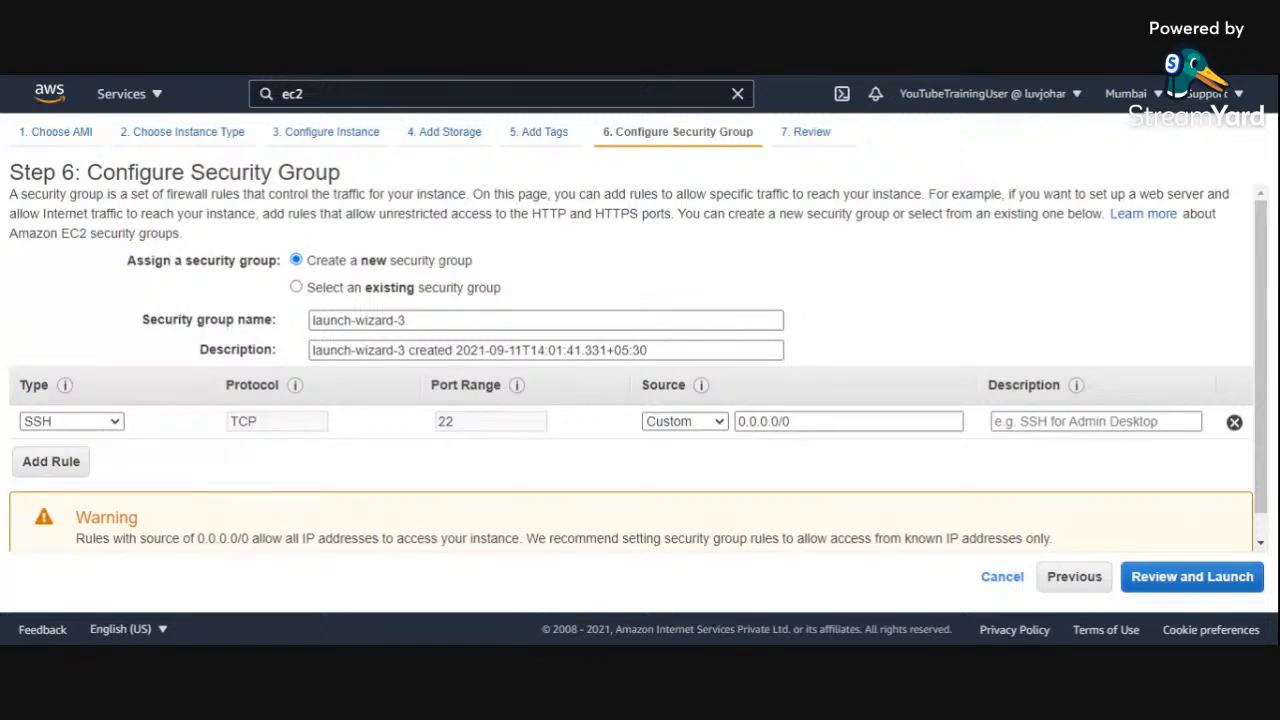
Step: Examine the security group explanation, the SSH rule's source range and the warning about open access
drag(464, 195, 8, 195)
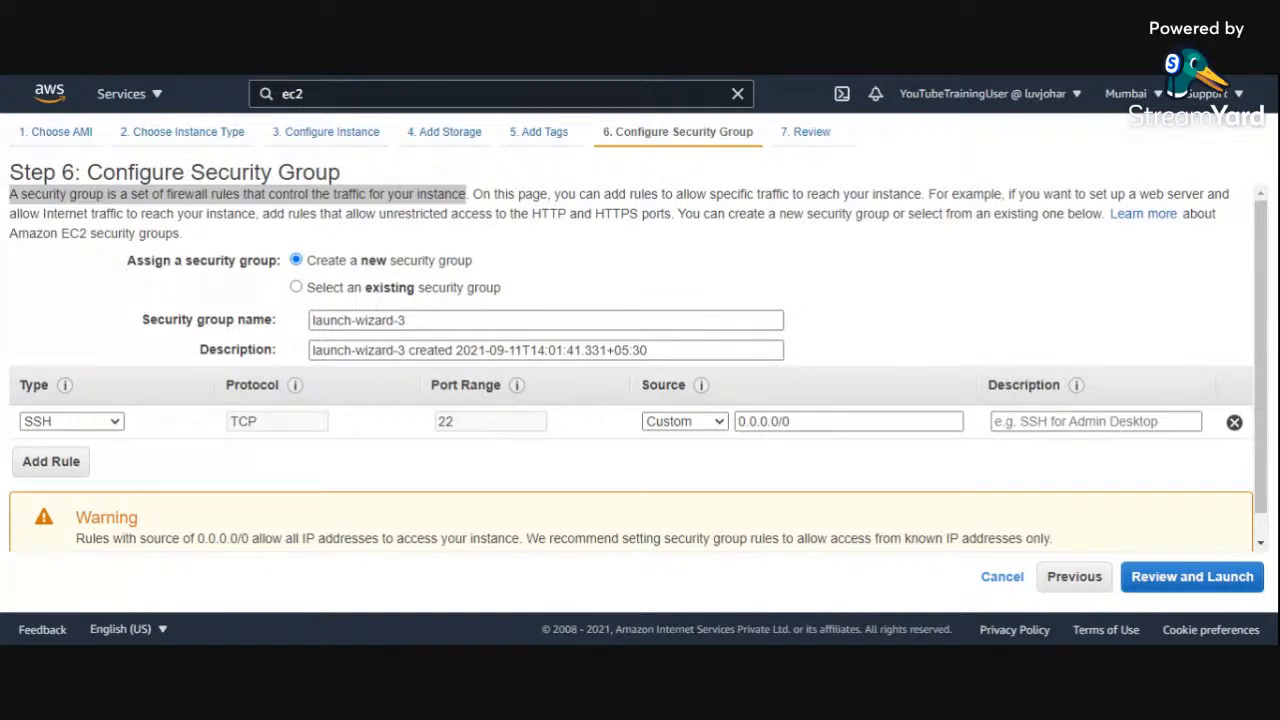
key(alt+Tab)
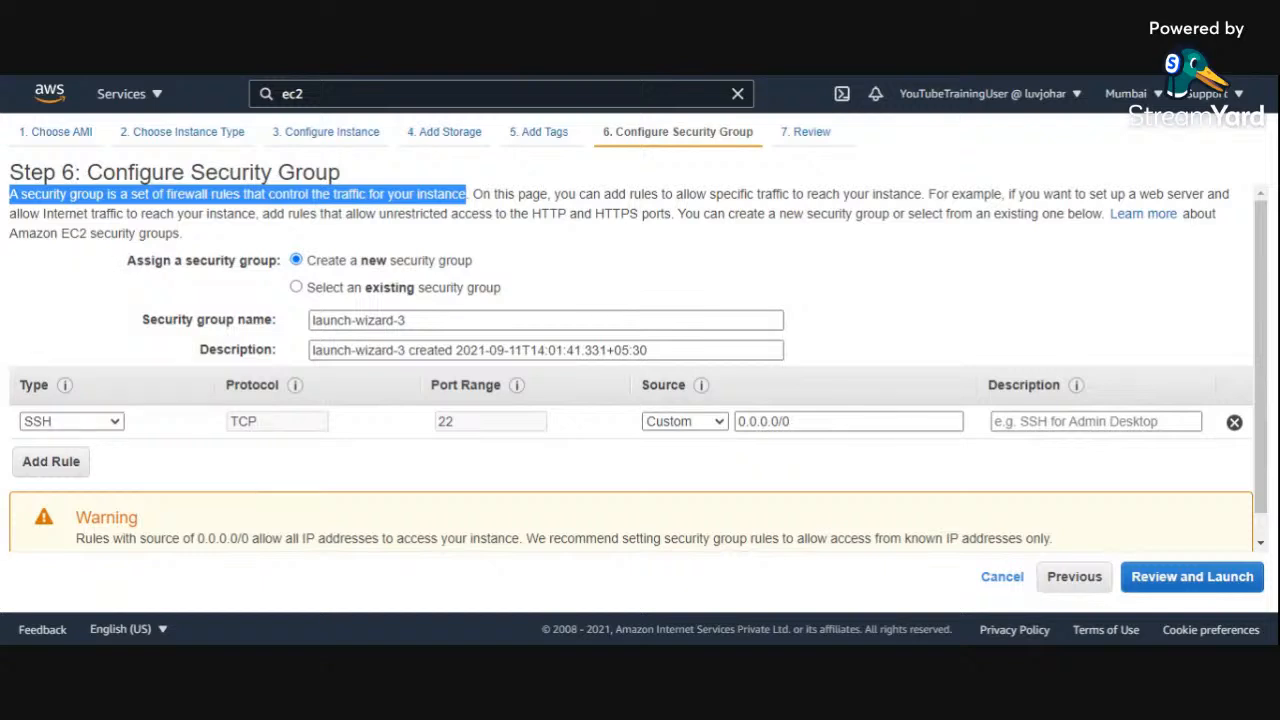
click(576, 258)
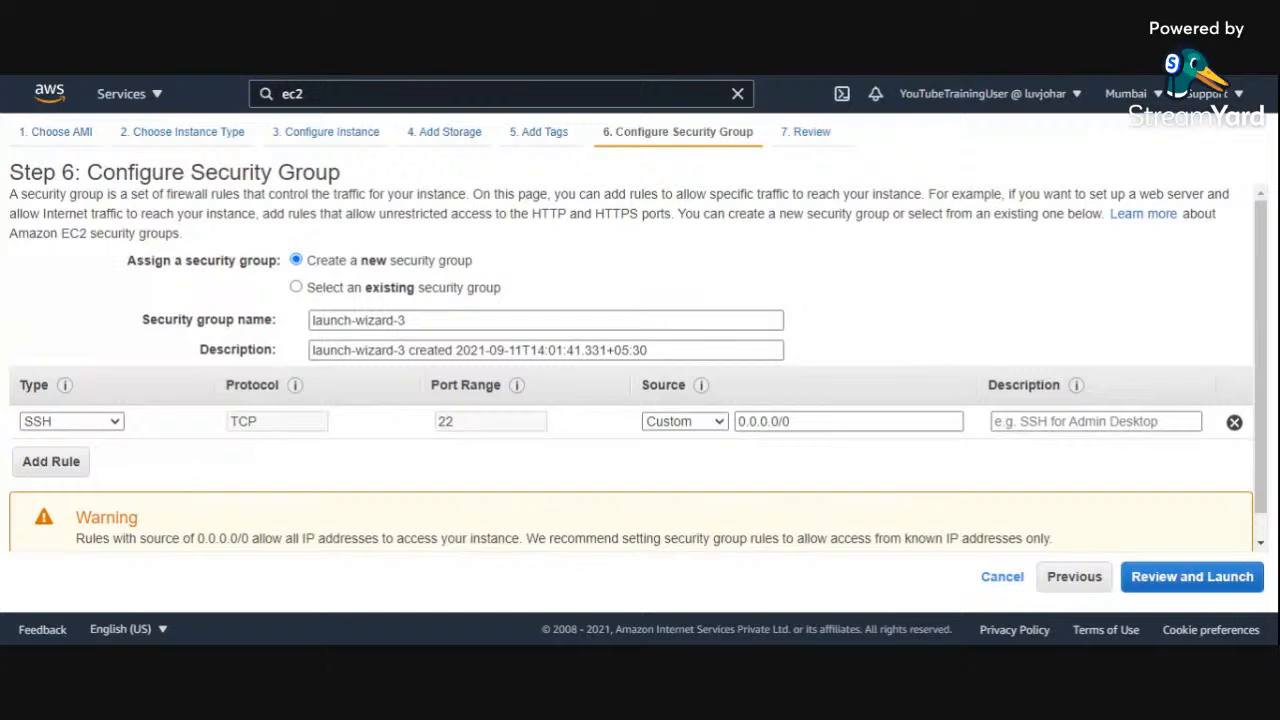
drag(928, 194, 1201, 194)
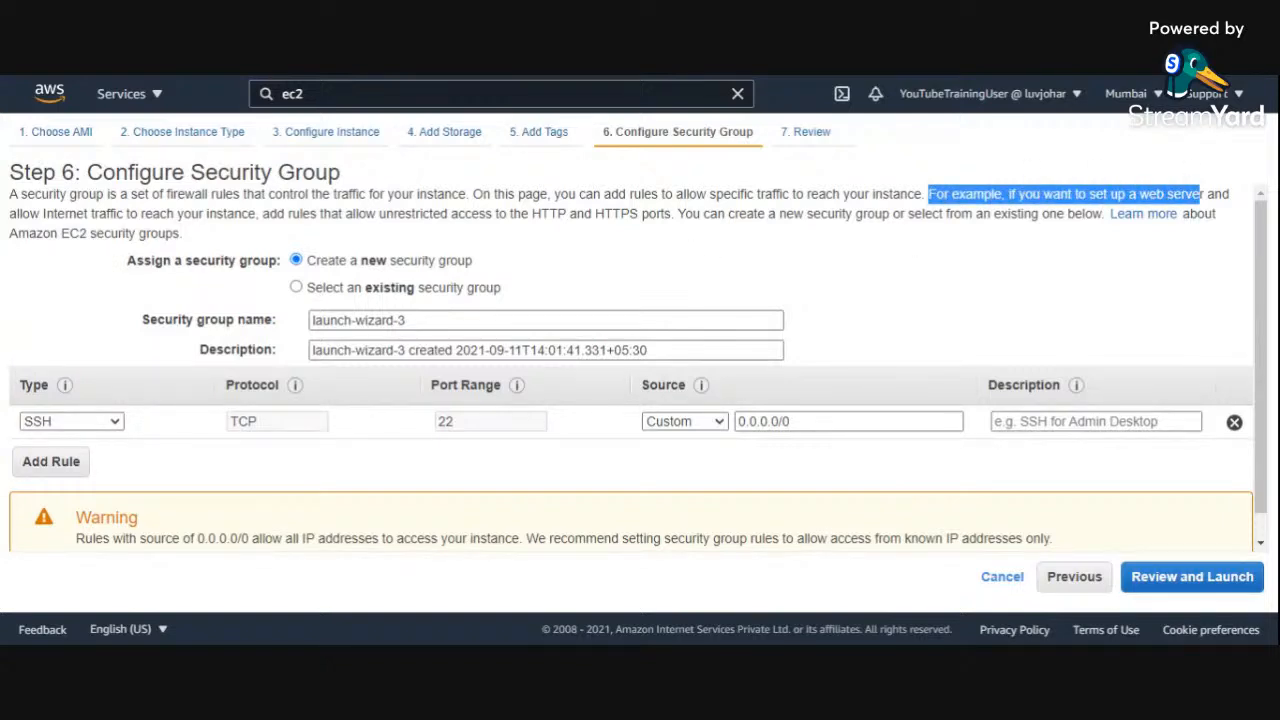
click(709, 240)
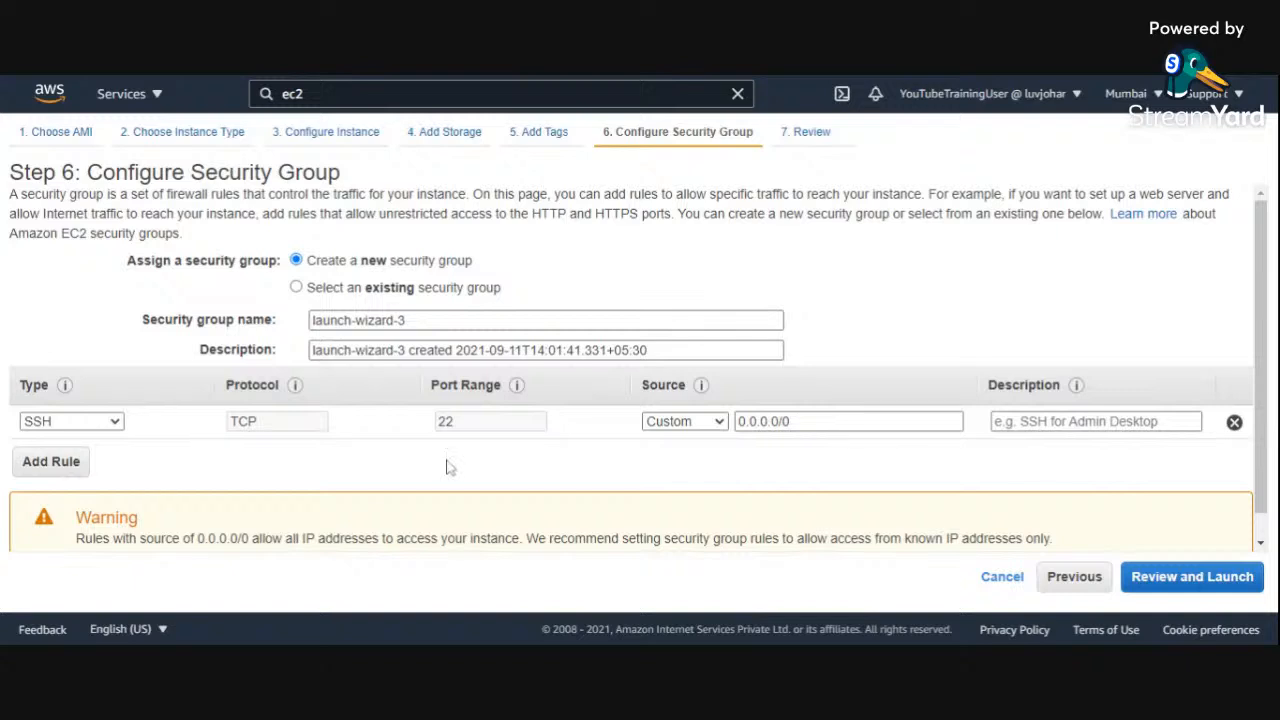
drag(850, 421, 278, 425)
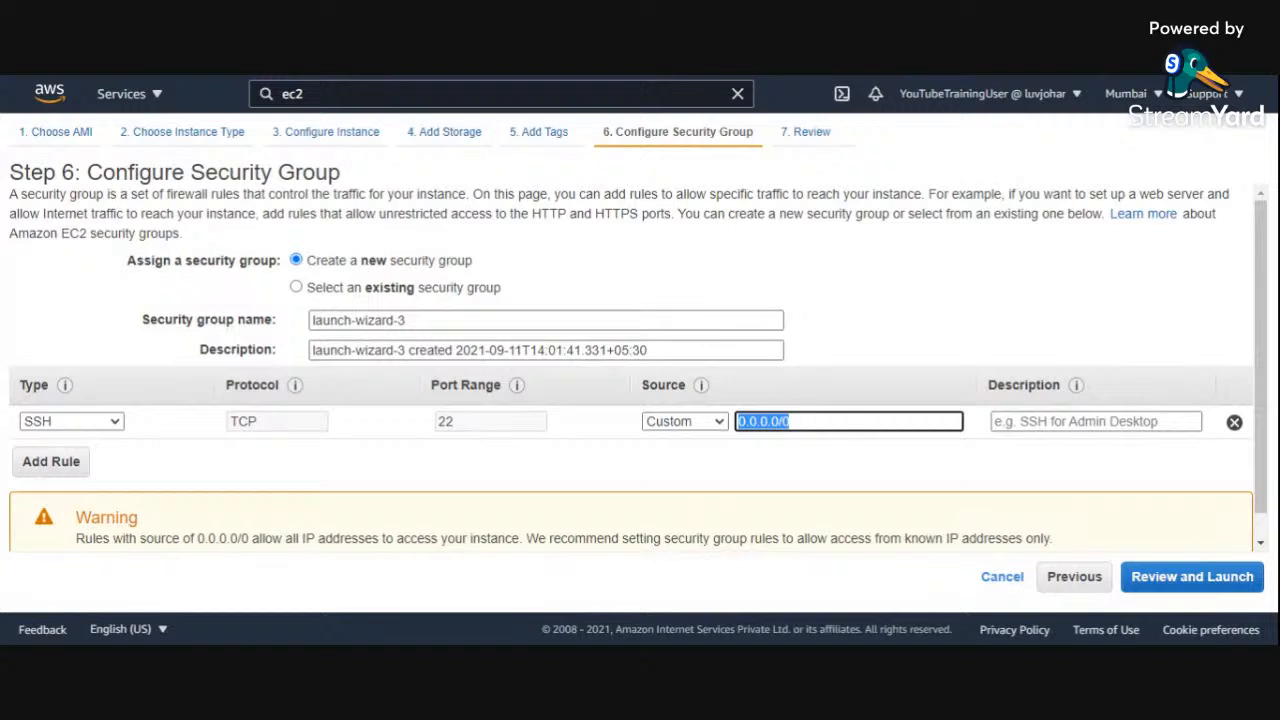
scroll(292, 455, down, 1)
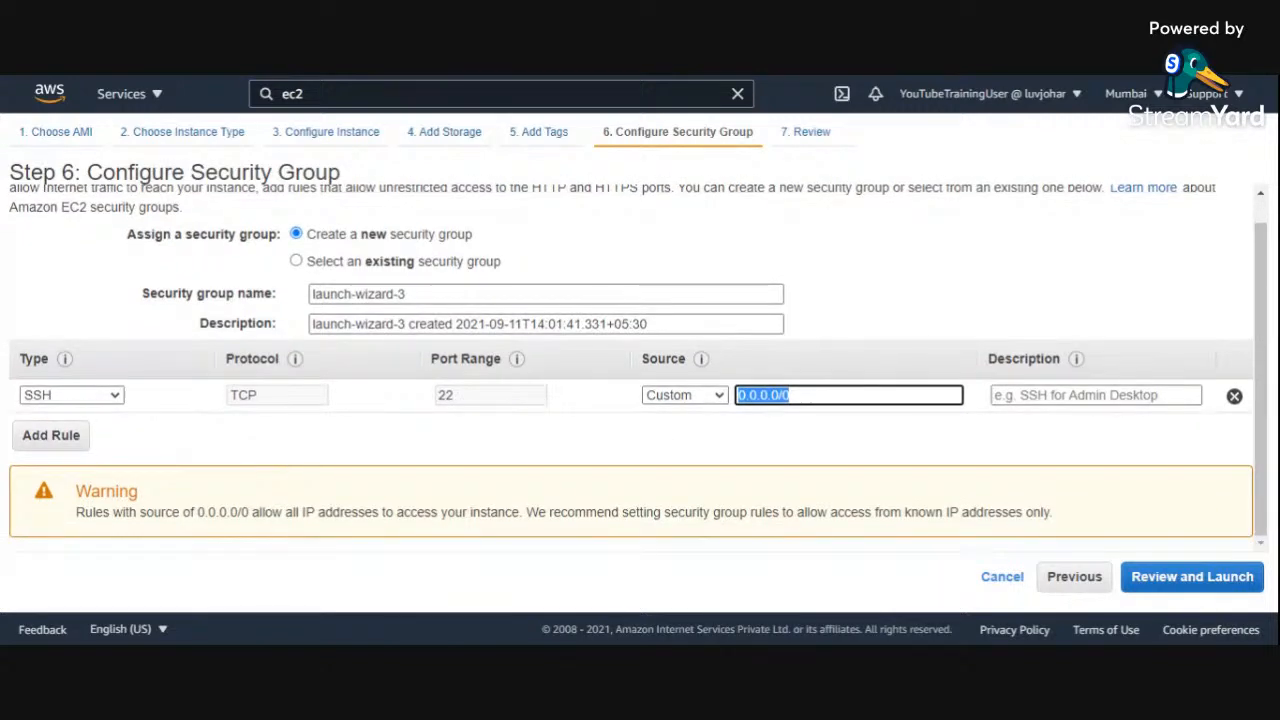
drag(74, 517, 520, 517)
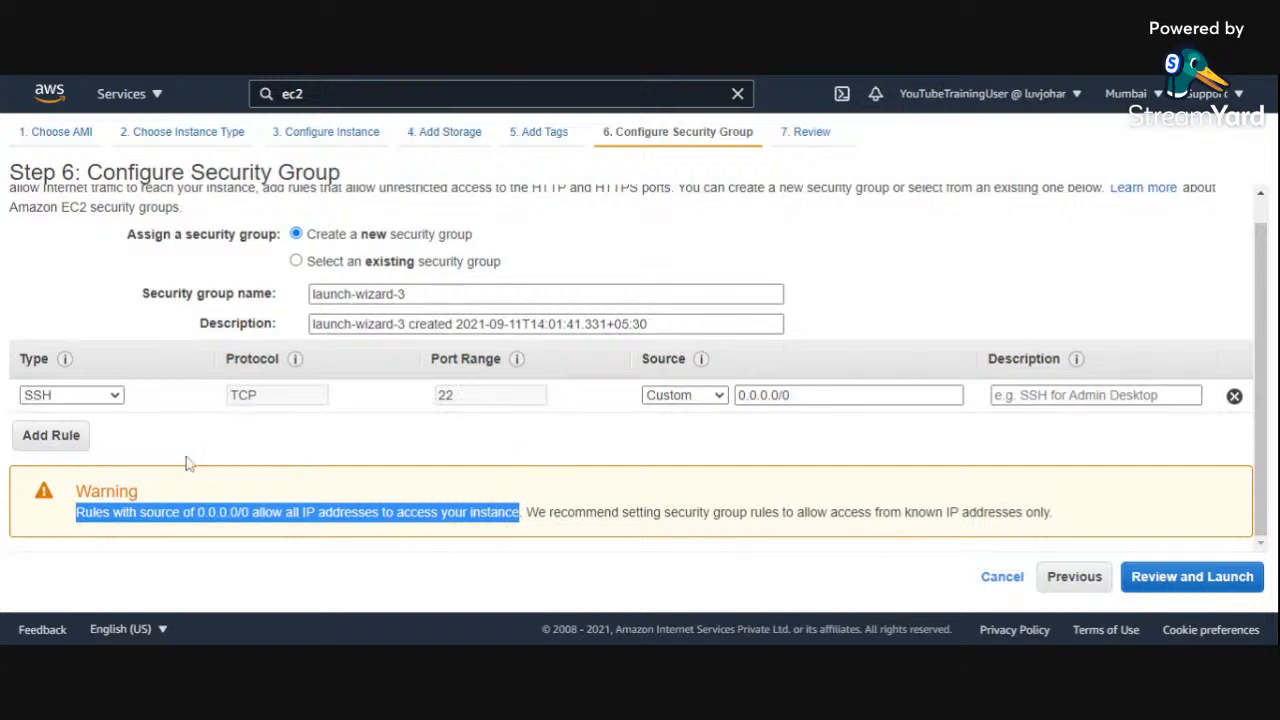
Step: Add an RDP rule to the new security group with the custom source 0.0.0.0/0
click(51, 435)
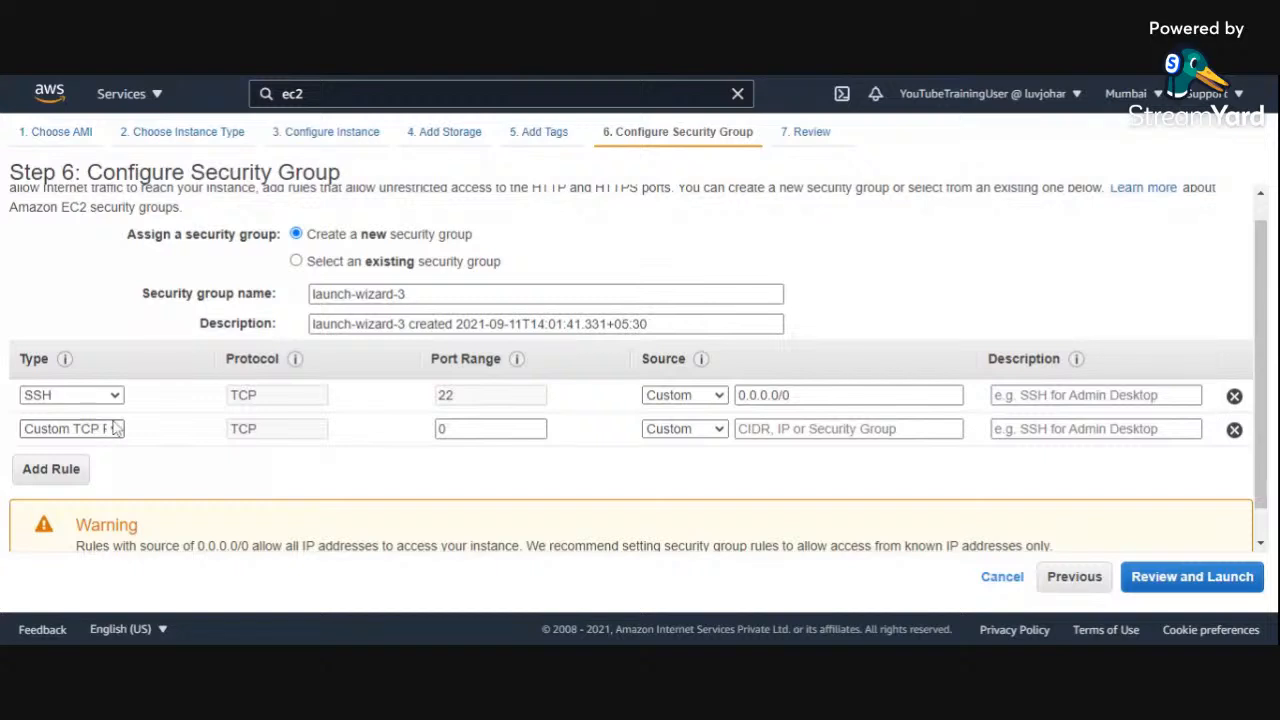
key(r)
key(Return)
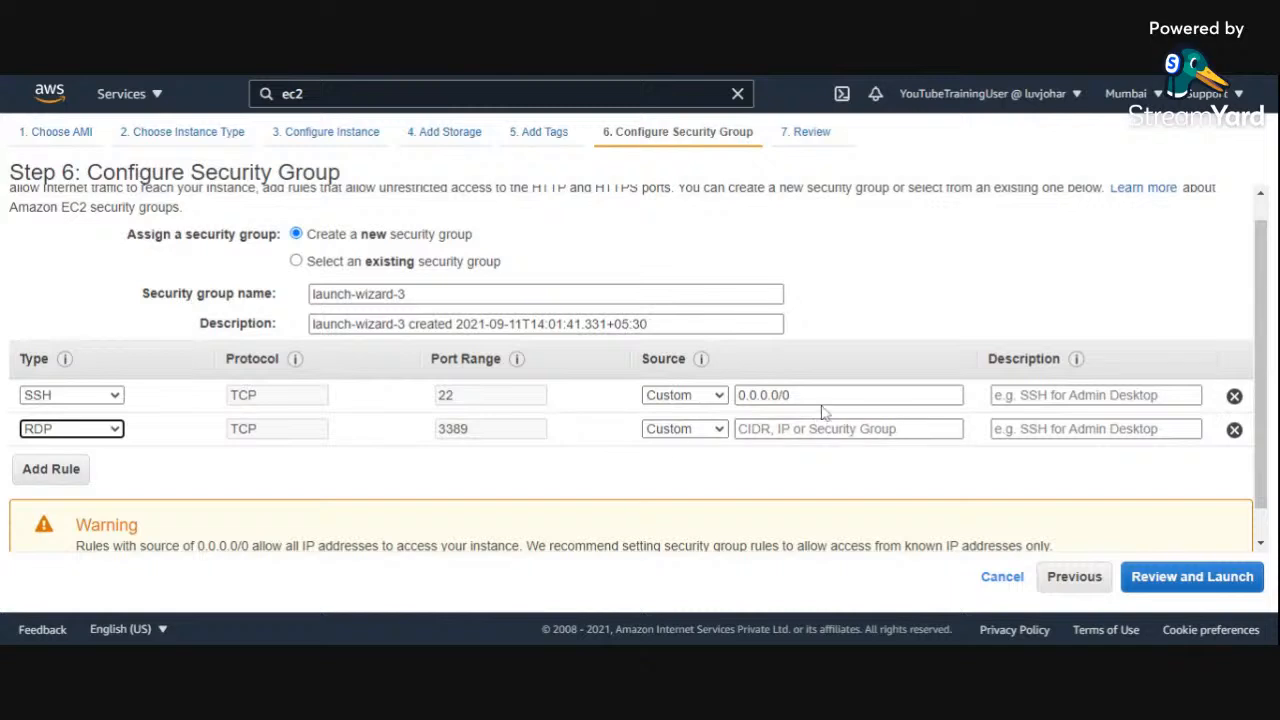
drag(802, 396, 636, 402)
key(ctrl+c)
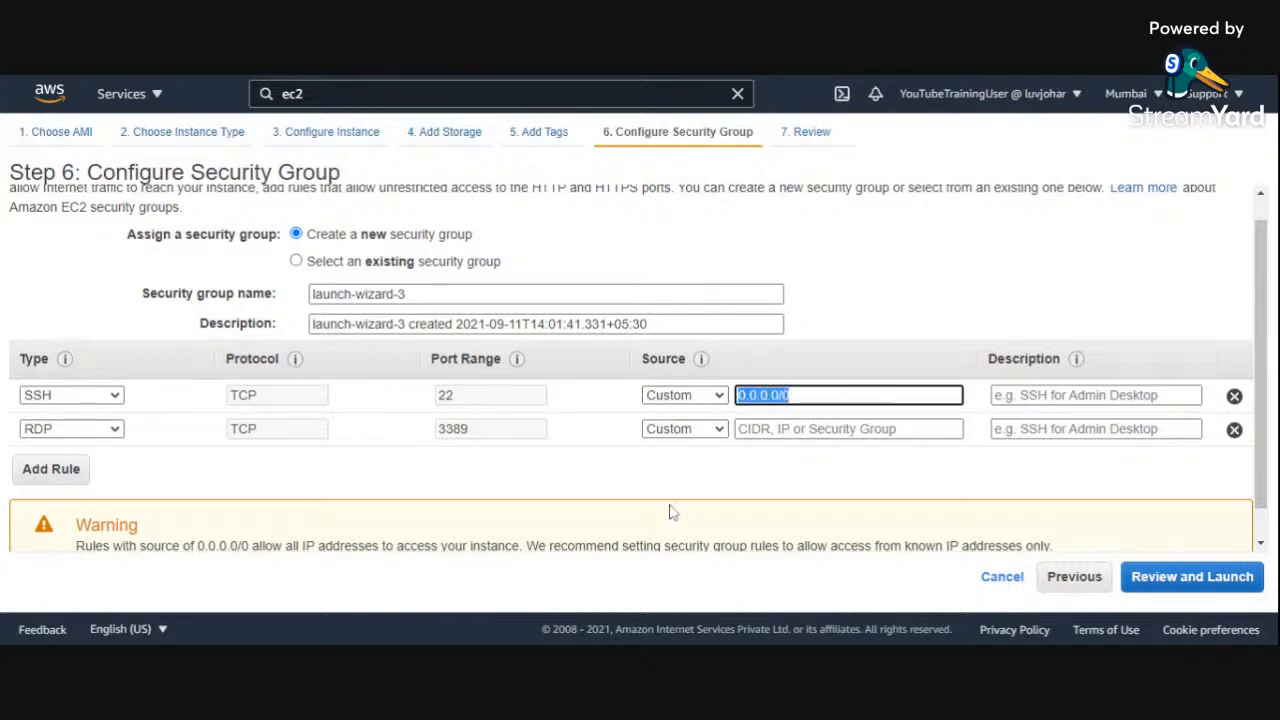
click(740, 466)
click(760, 428)
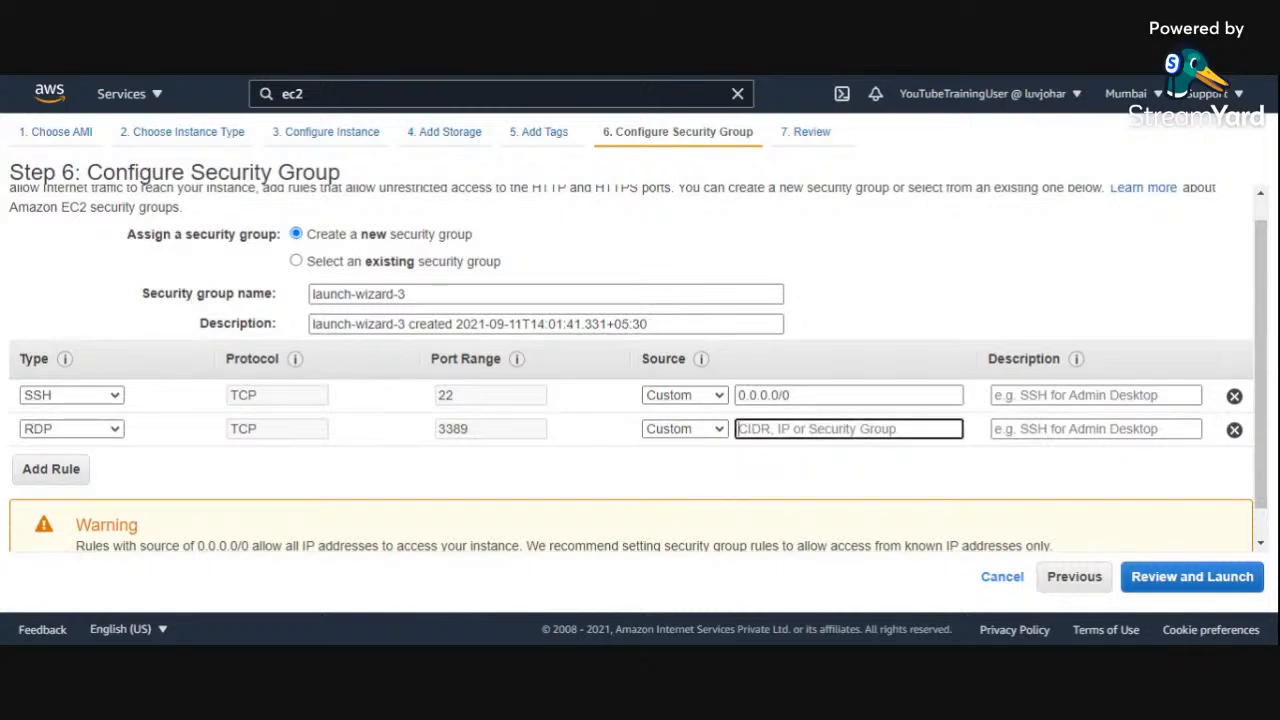
key(ctrl+v)
click(766, 462)
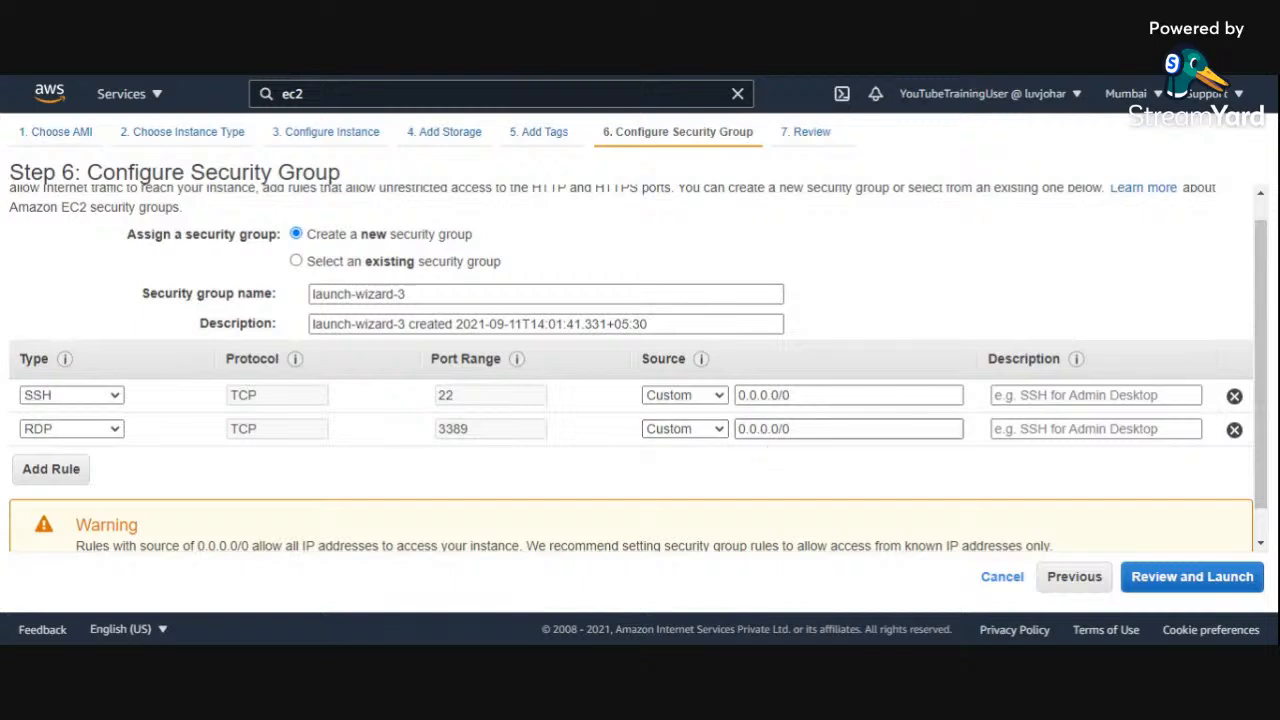
Step: Try My IP and Anywhere as the source of the RDP rule
drag(794, 430, 657, 436)
click(720, 432)
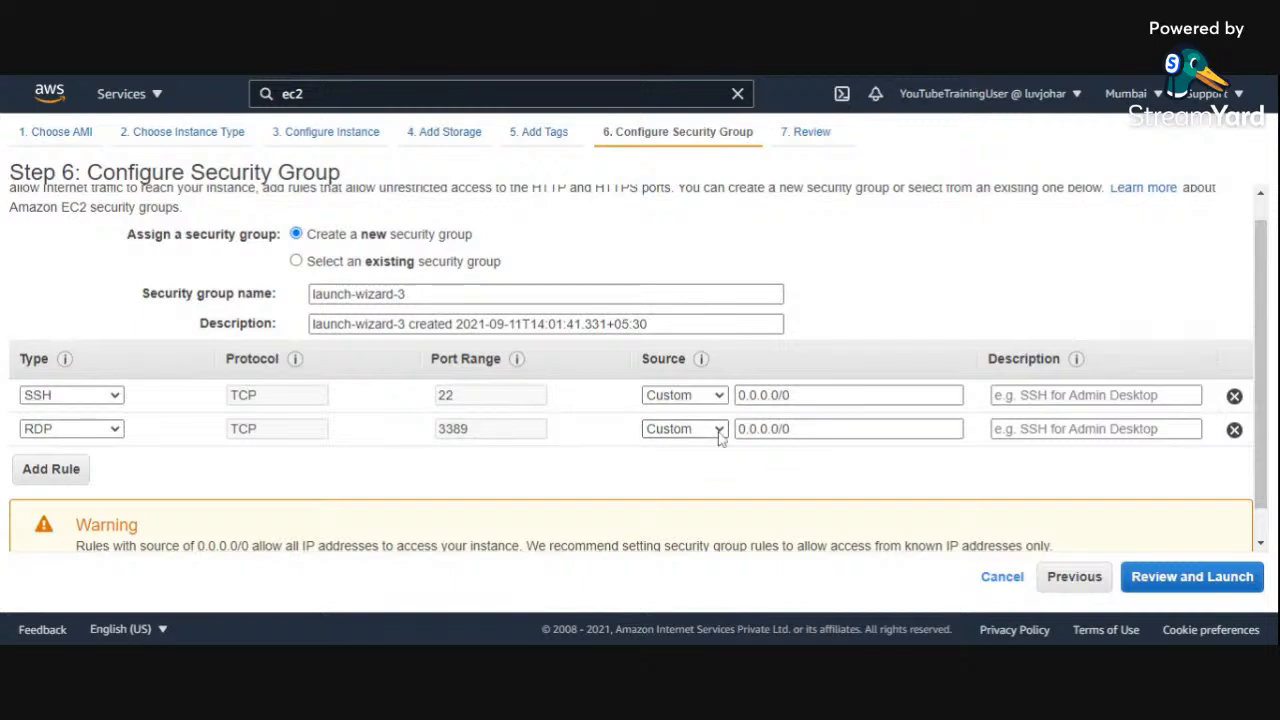
click(716, 492)
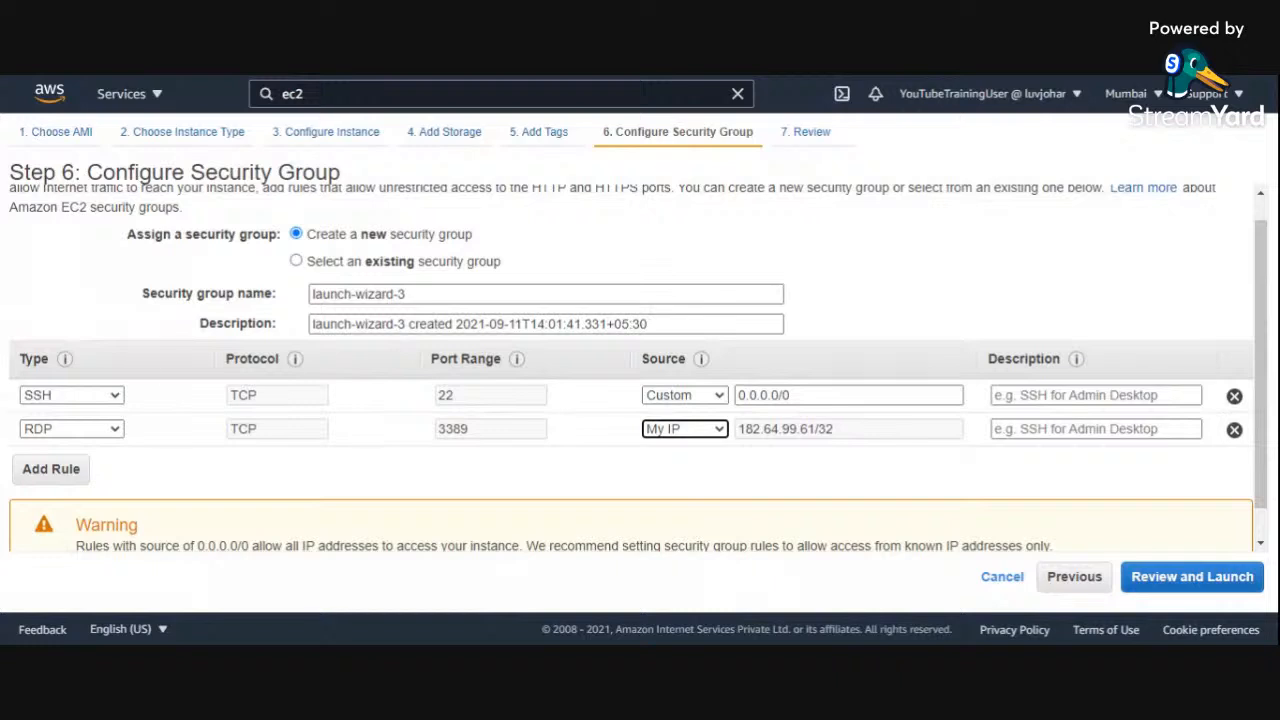
click(848, 430)
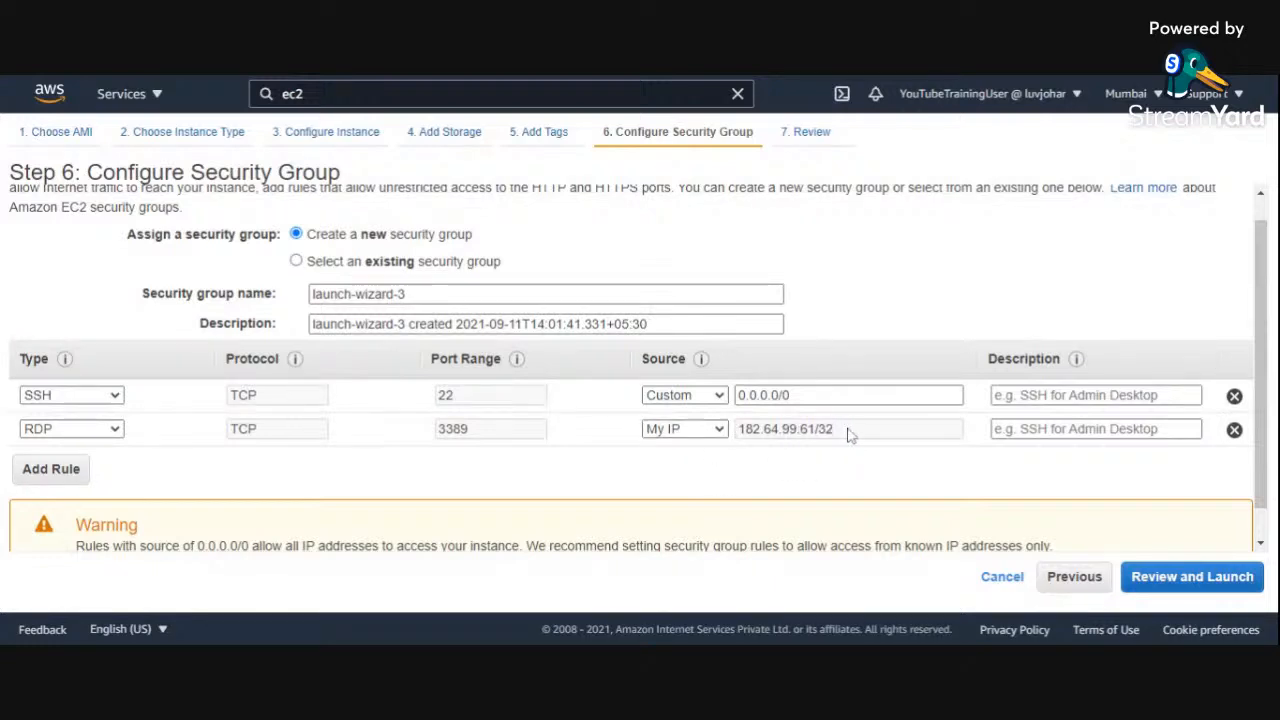
drag(850, 432, 719, 432)
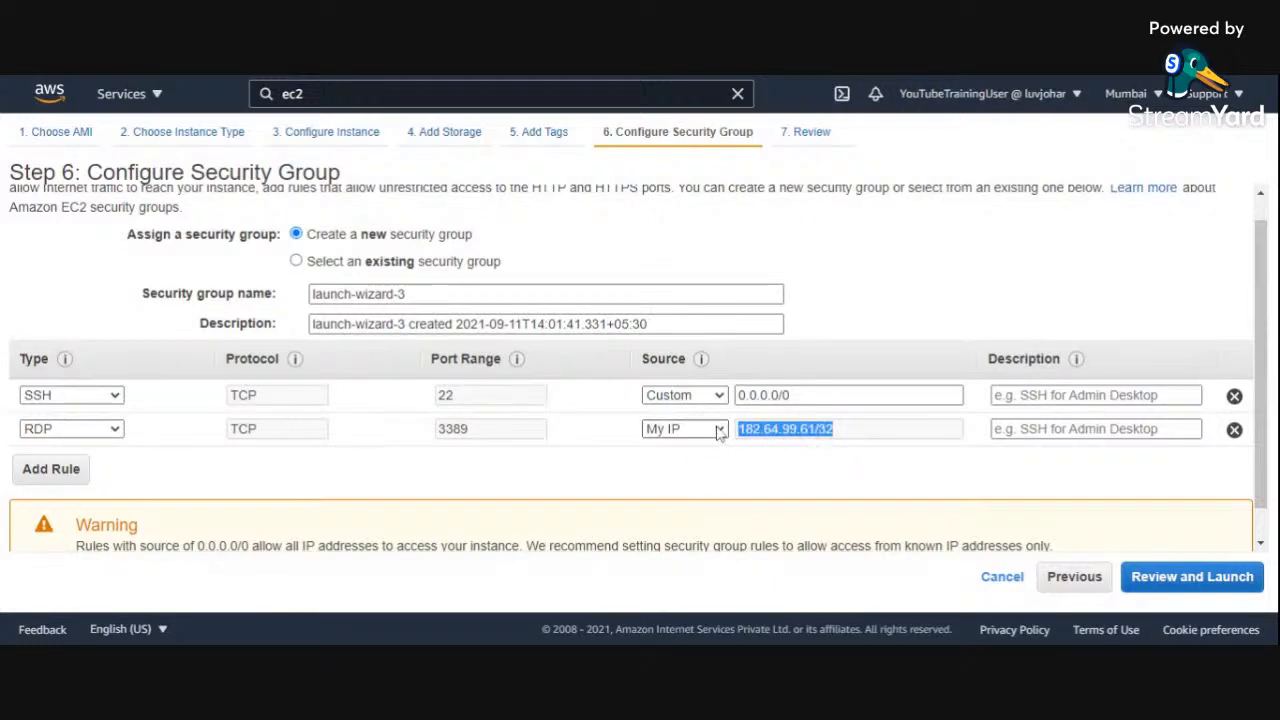
click(719, 432)
click(722, 469)
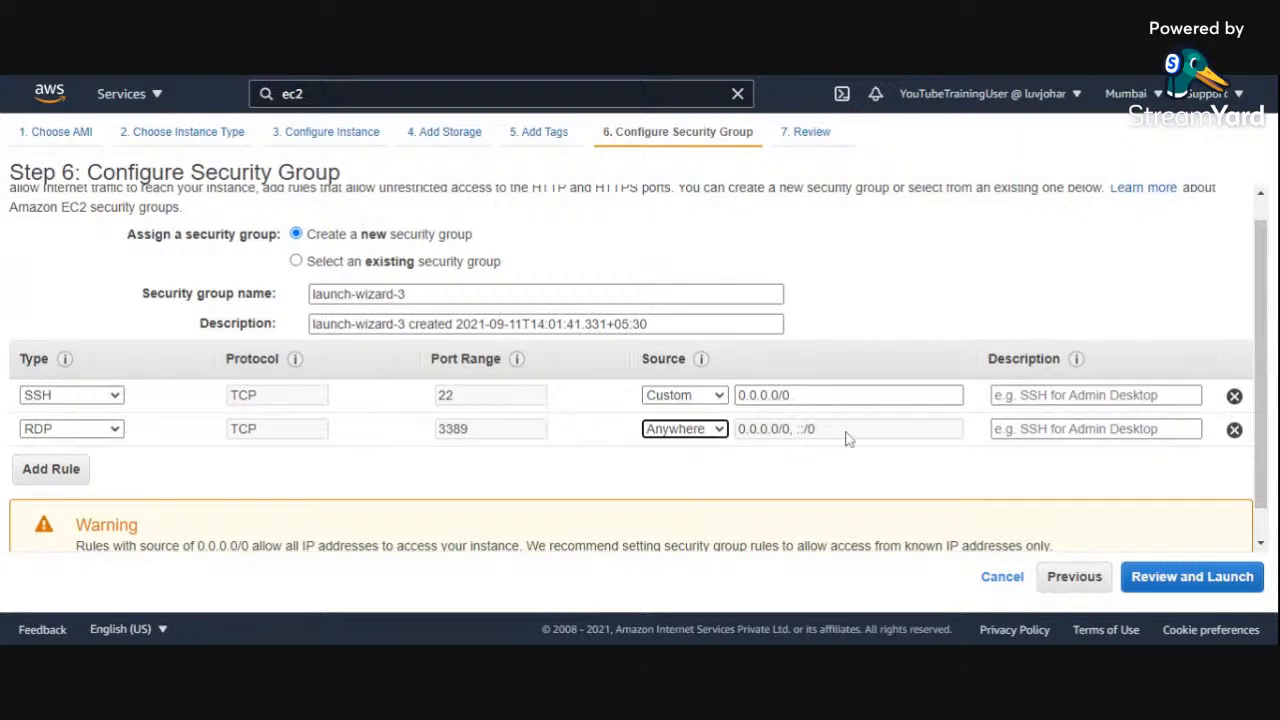
Step: Set the RDP rule's source back to Custom and remove the rule from the security group
click(714, 430)
click(709, 450)
click(741, 429)
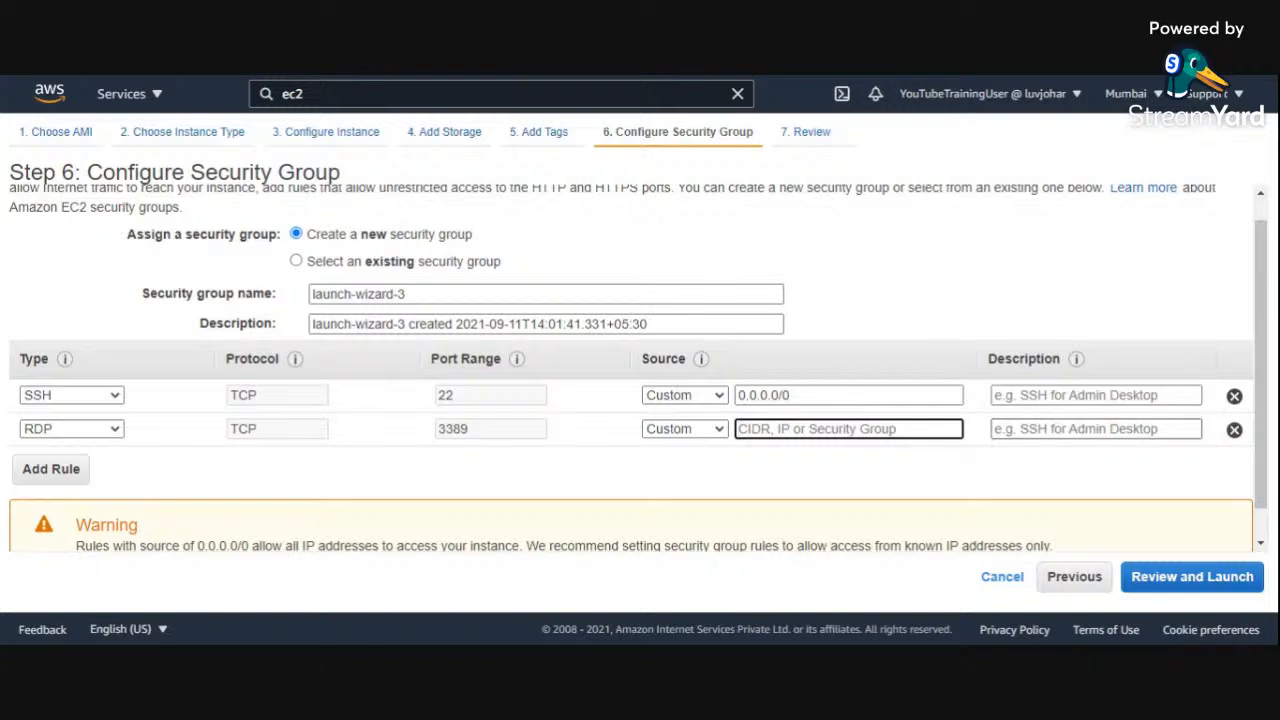
click(1234, 430)
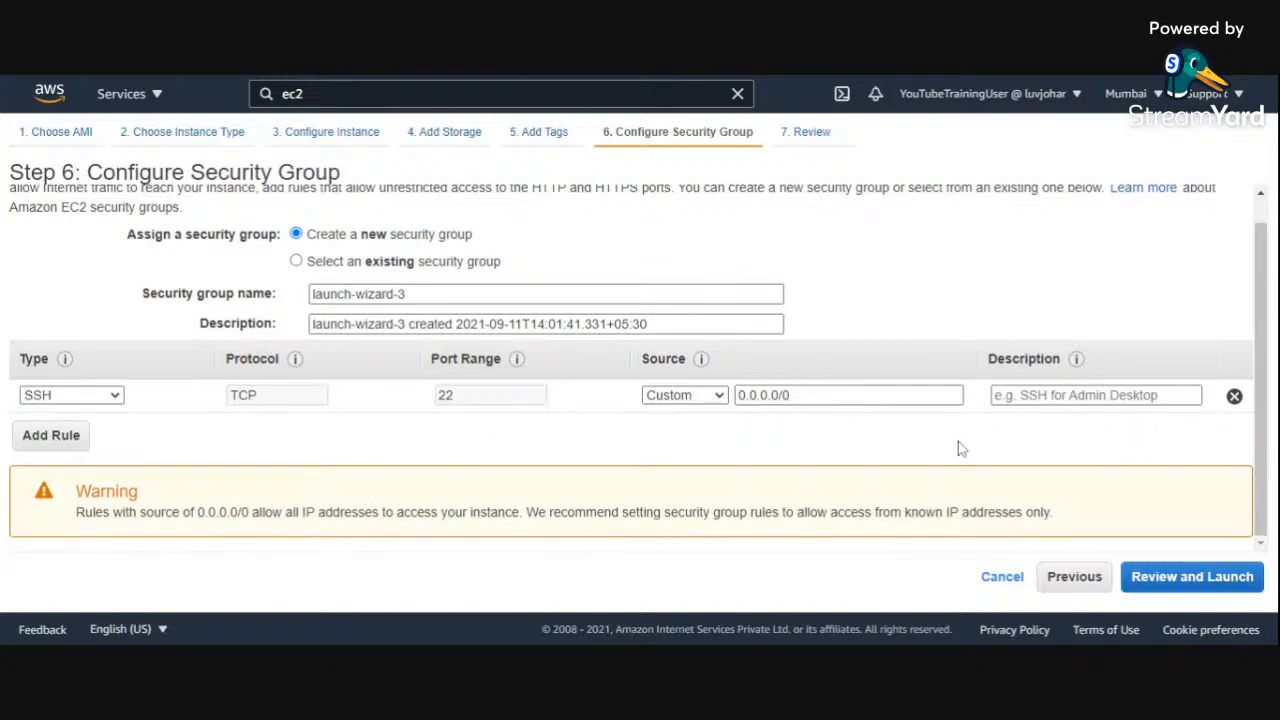
Step: Continue to the launch review and examine the AMI, instance type, security group and expanded instance details
click(1192, 578)
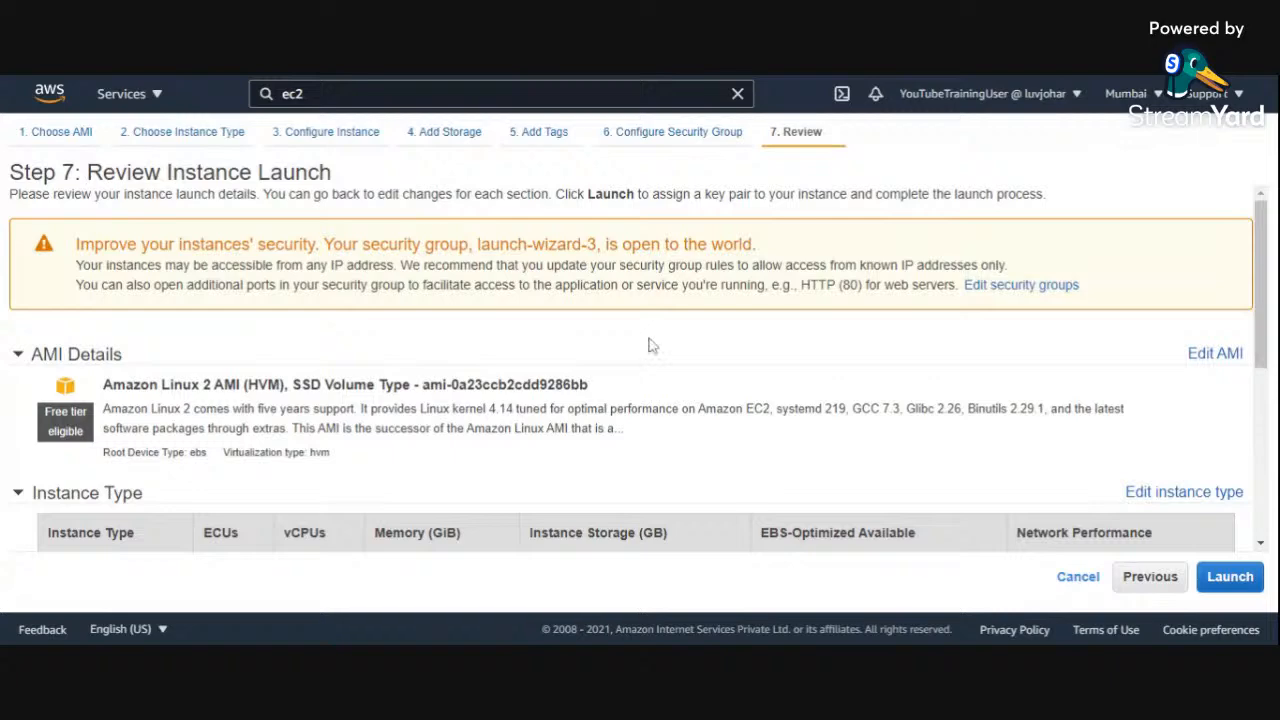
scroll(650, 345, down, 1)
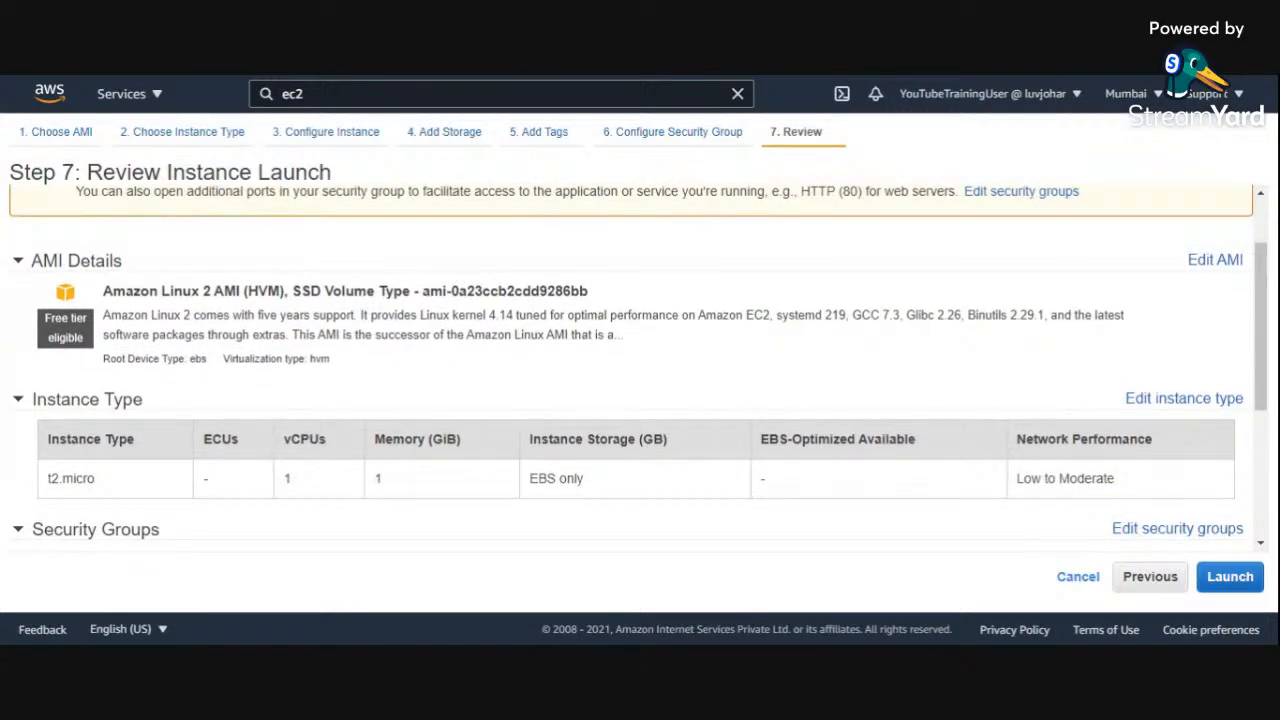
scroll(648, 345, down, 2)
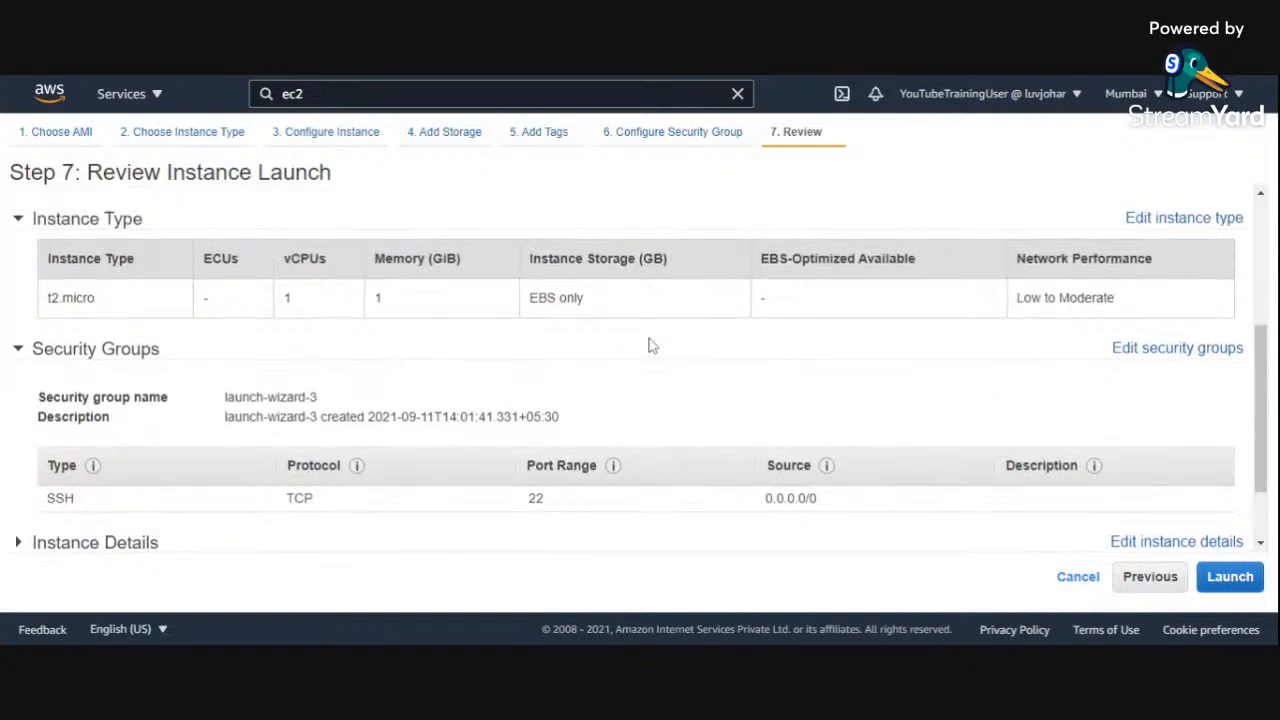
scroll(618, 378, up, 3)
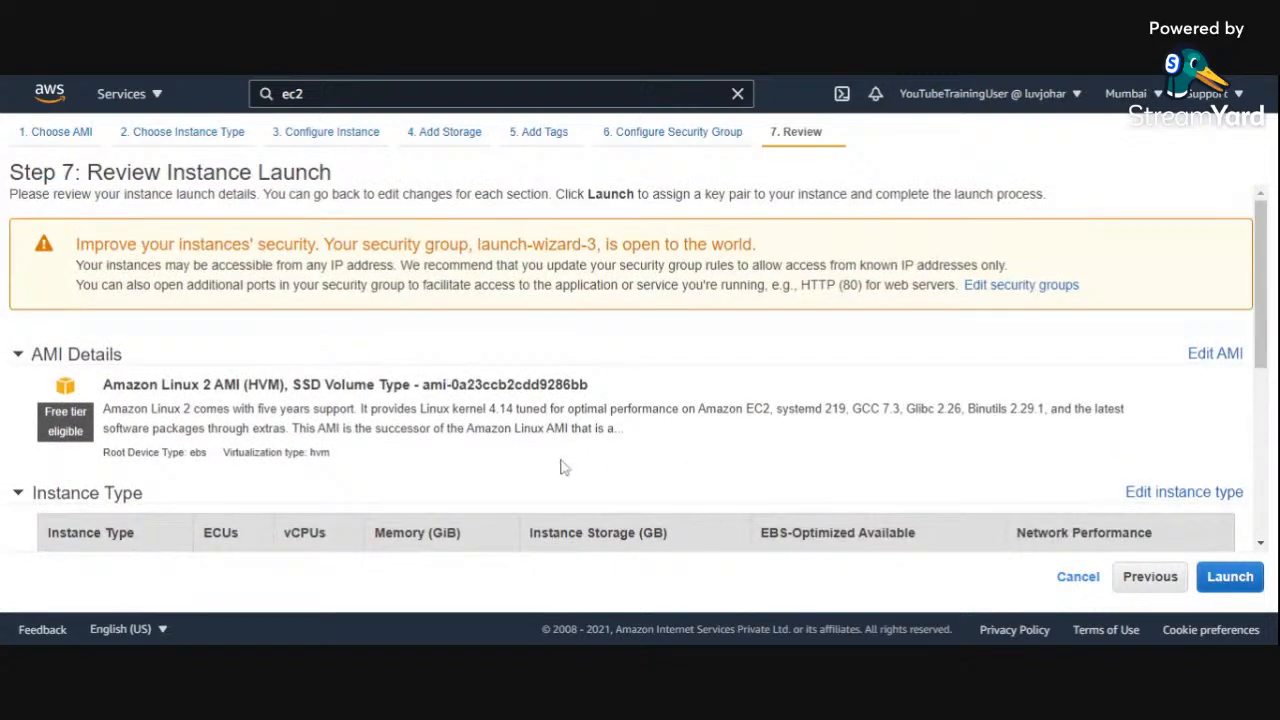
scroll(563, 467, down, 4)
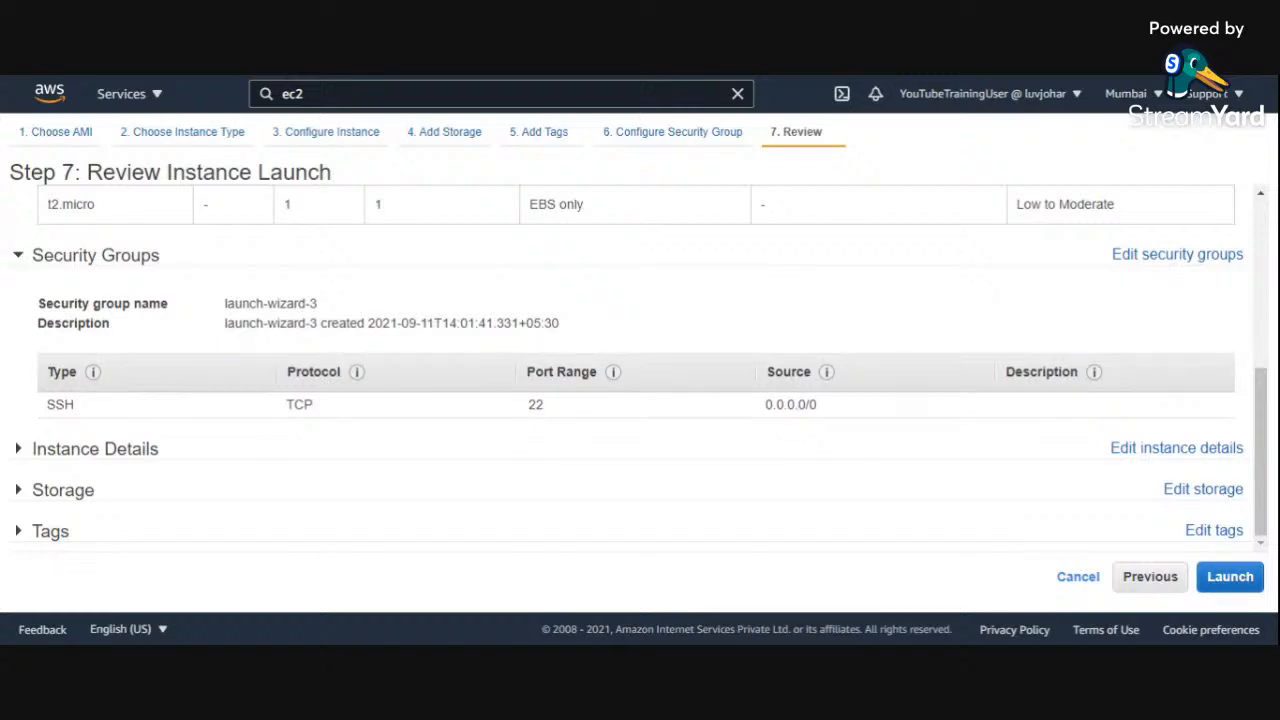
click(18, 451)
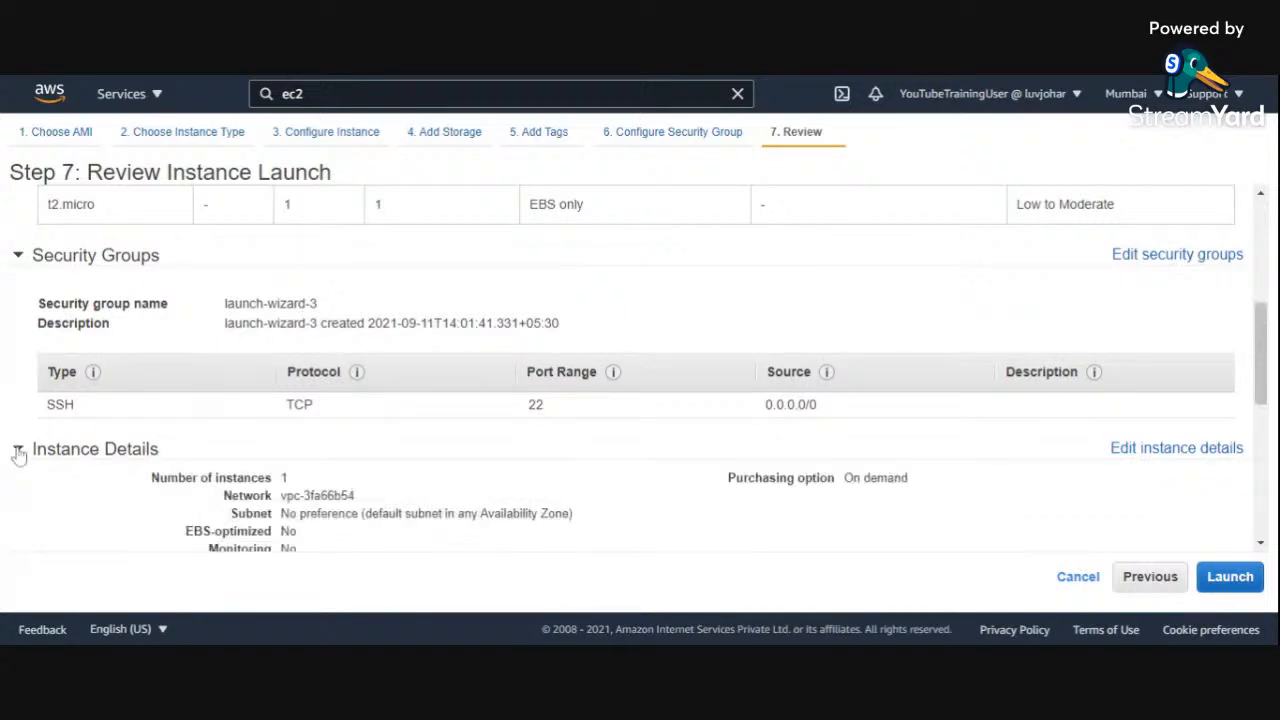
scroll(580, 477, down, 3)
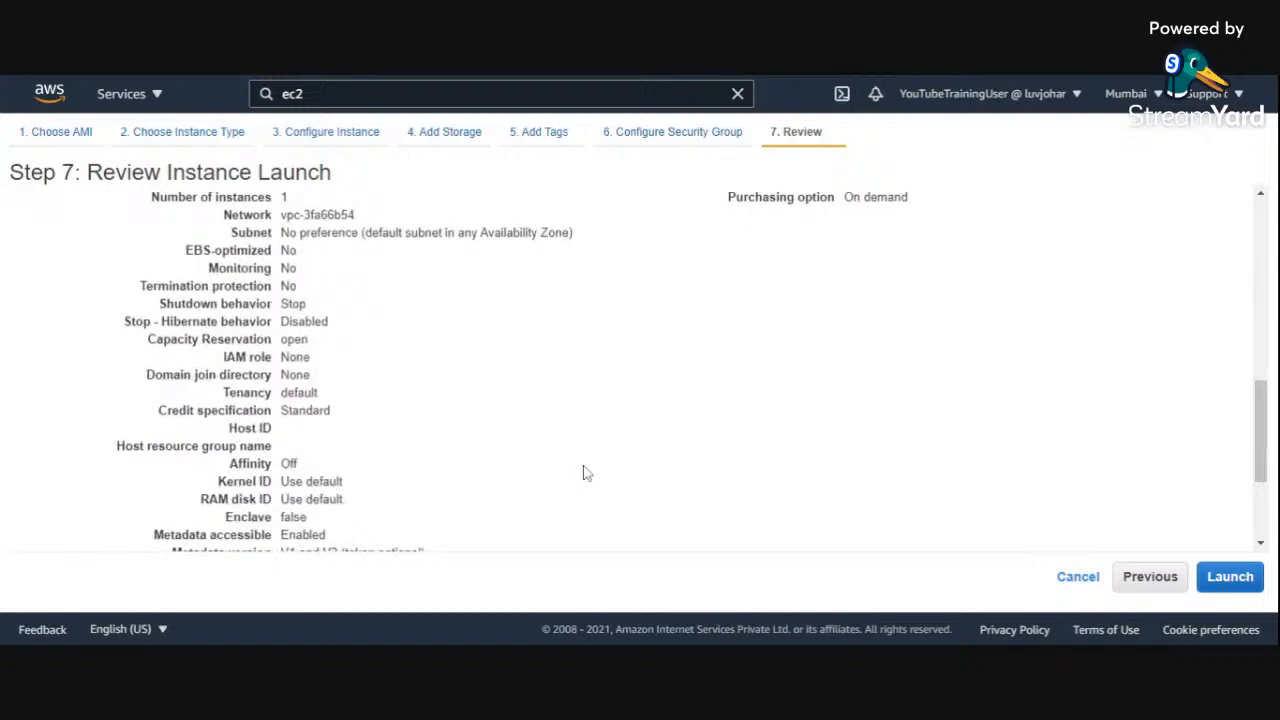
scroll(585, 472, down, 2)
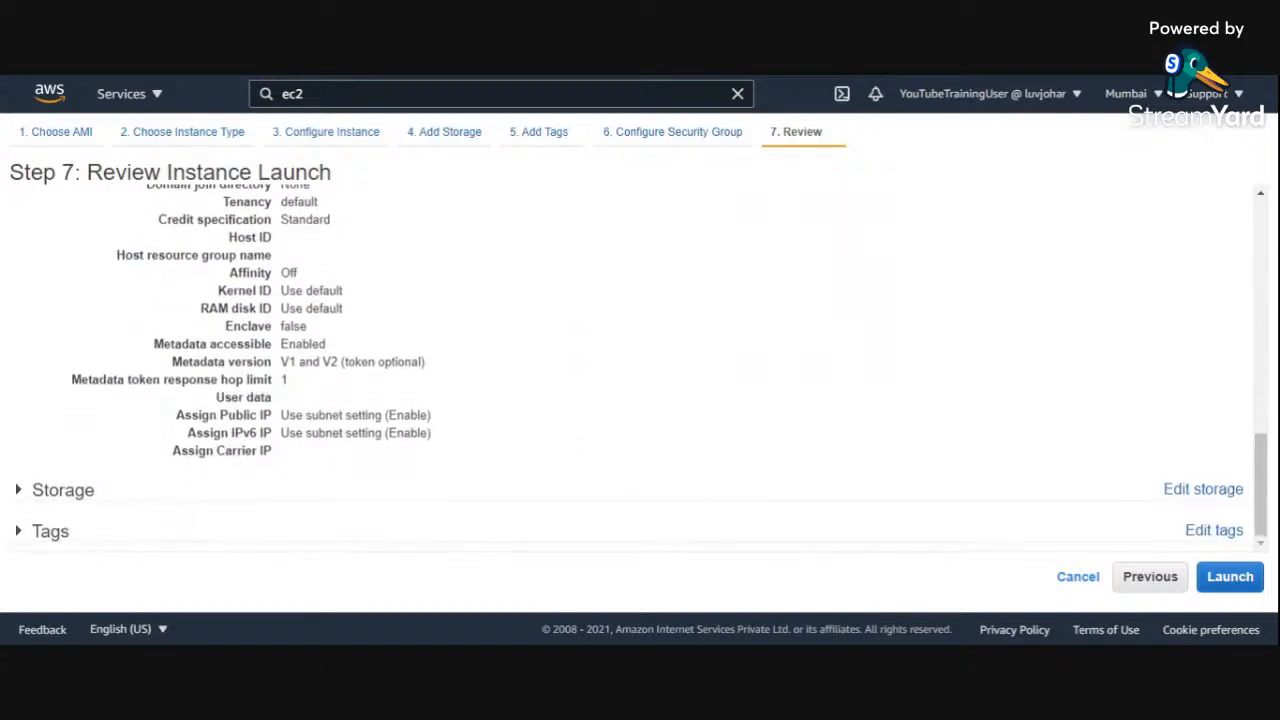
Step: Expand the Storage and Tags sections of the launch review and examine the root volume and tag settings
click(22, 488)
scroll(443, 352, down, 1)
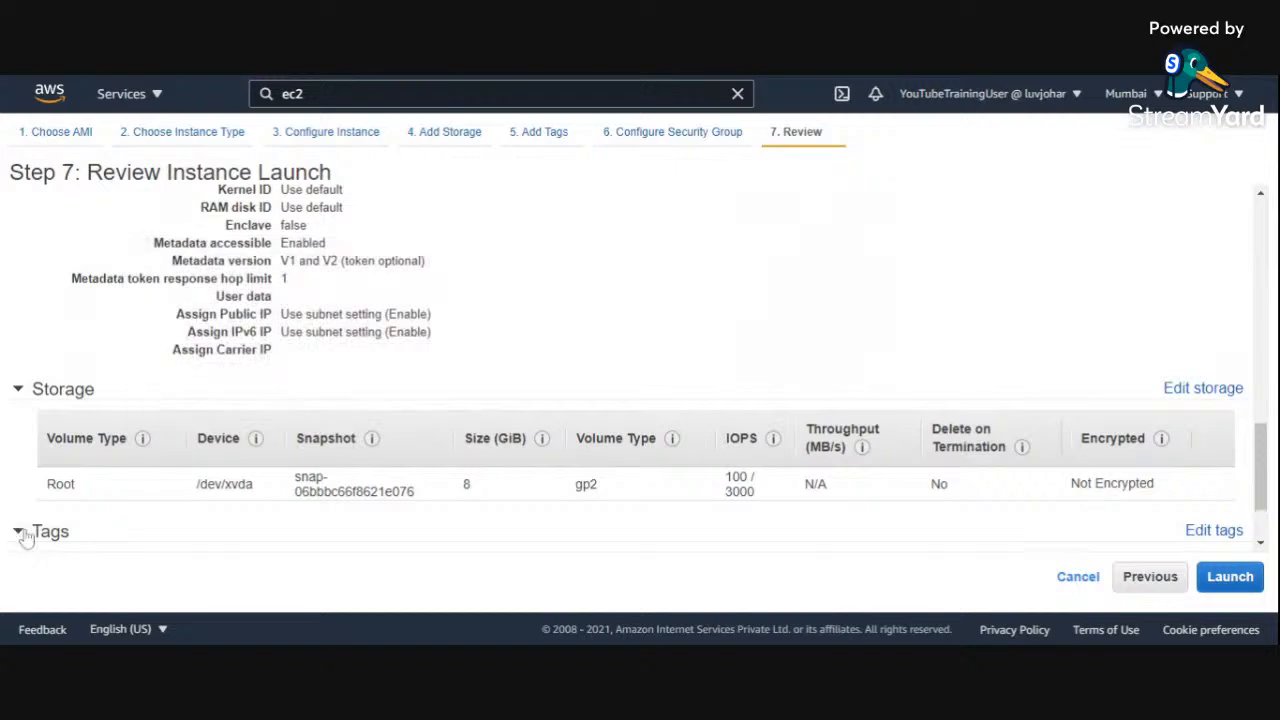
click(18, 531)
scroll(646, 297, down, 1)
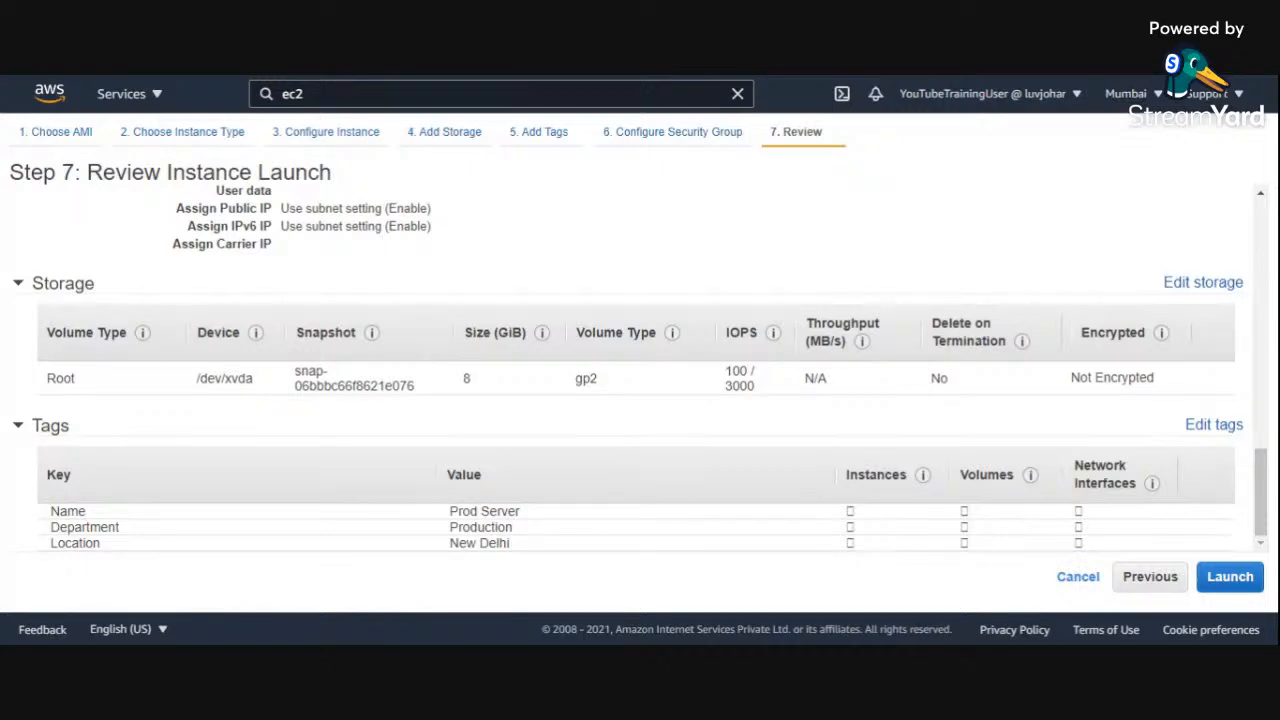
scroll(643, 467, up, 15)
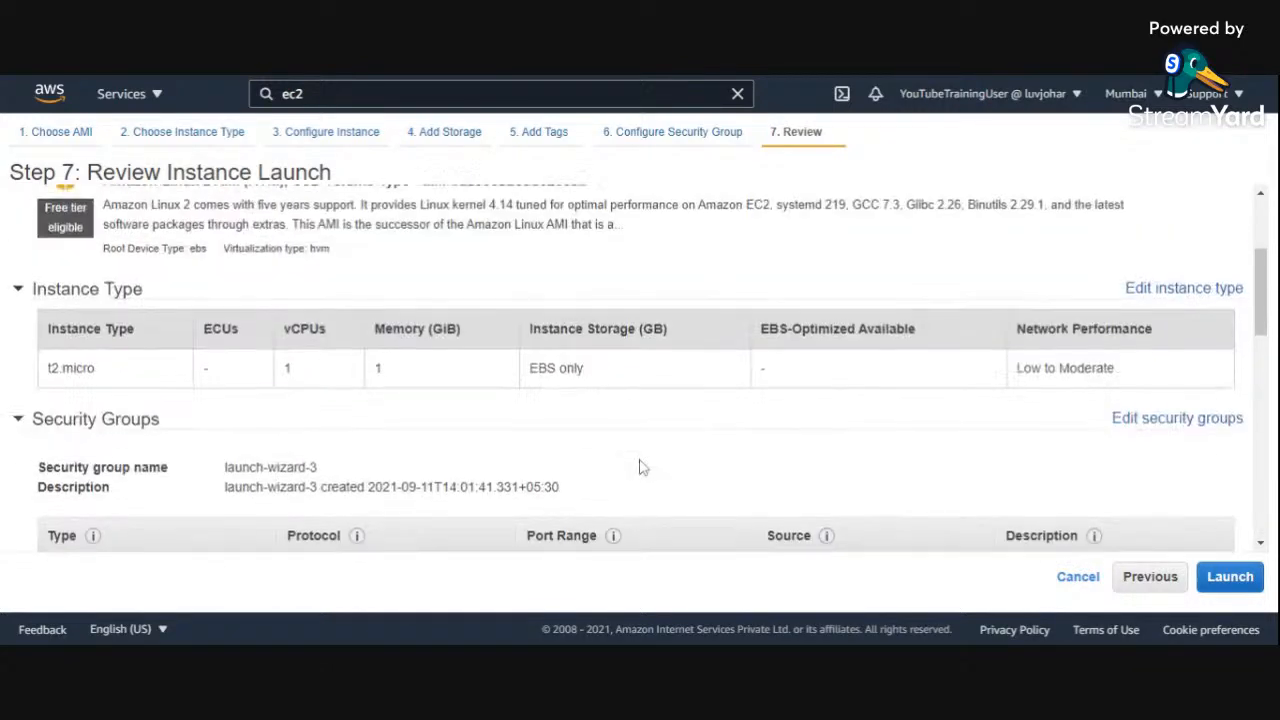
scroll(643, 467, down, 15)
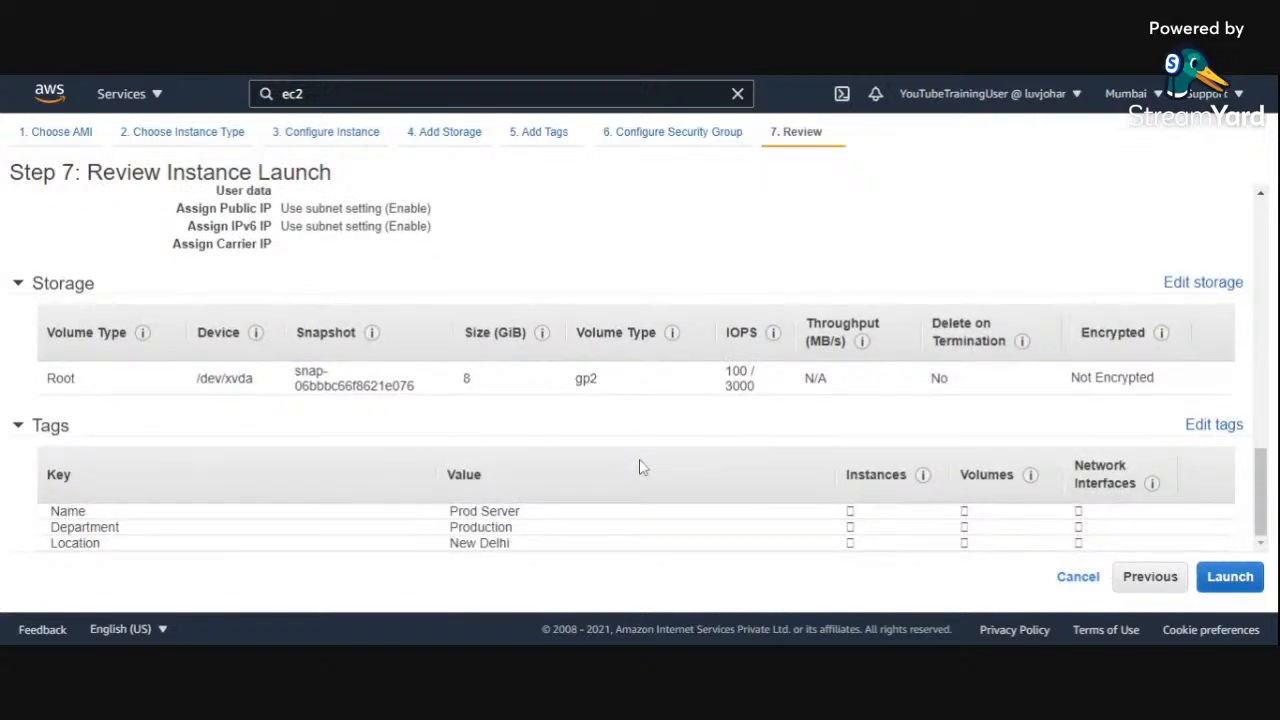
Step: Proceed from the review to the key pair dialog and read its explanation of public and private keys
click(1238, 584)
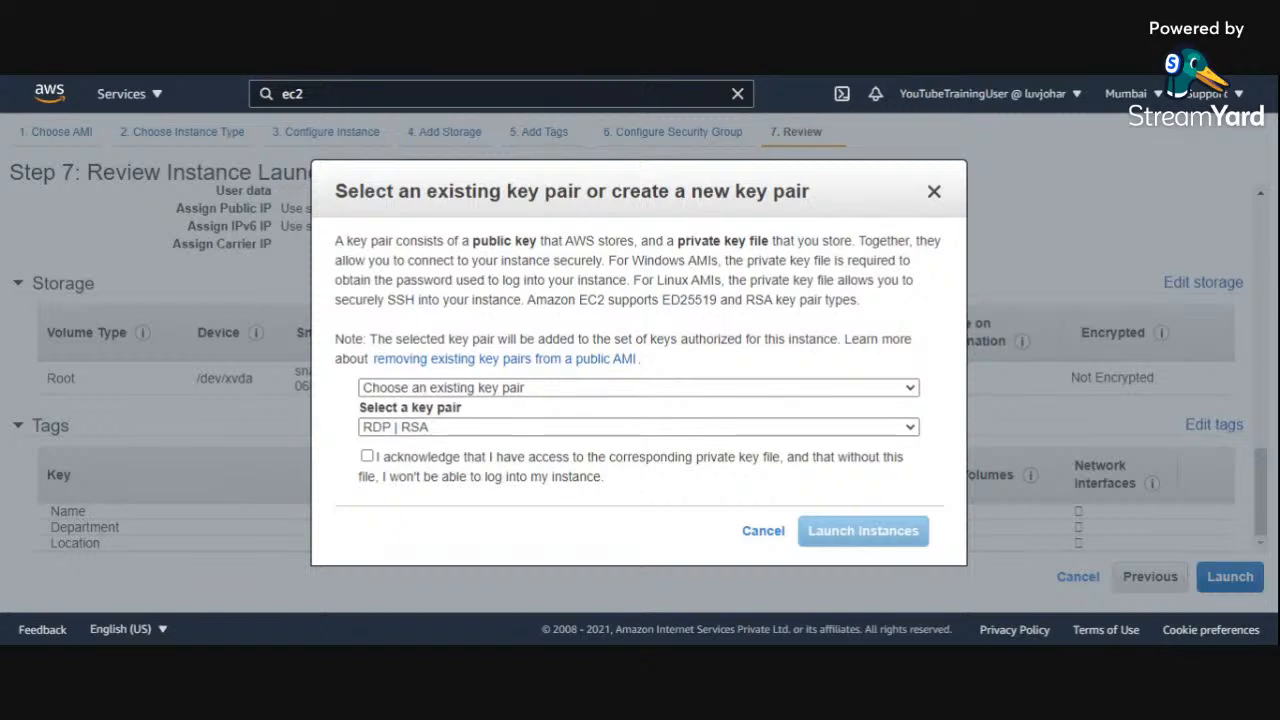
drag(641, 241, 852, 241)
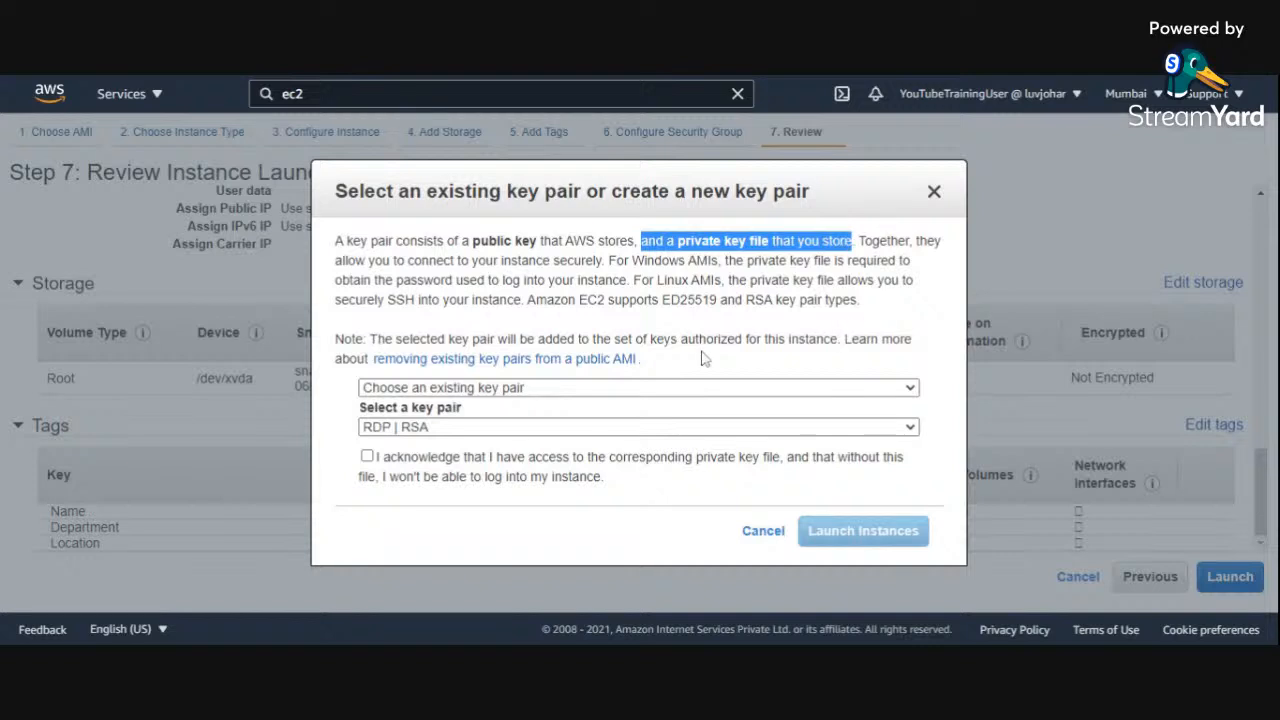
drag(603, 260, 335, 241)
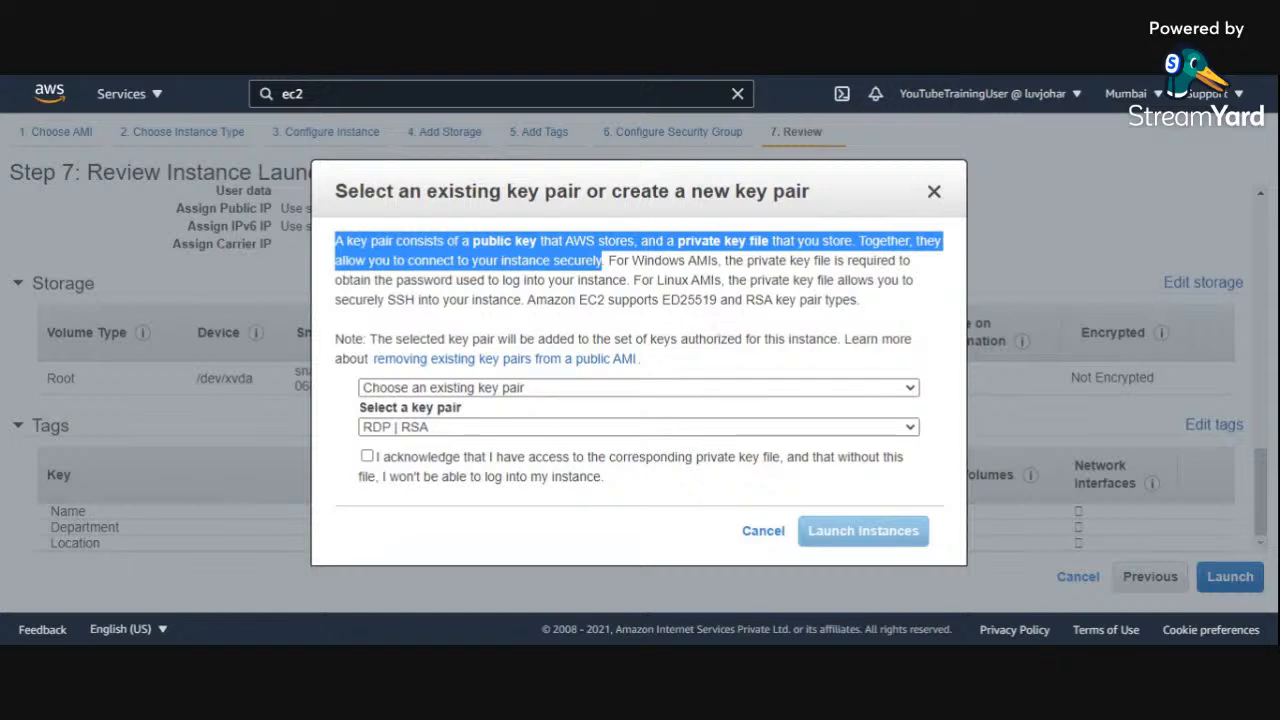
click(690, 308)
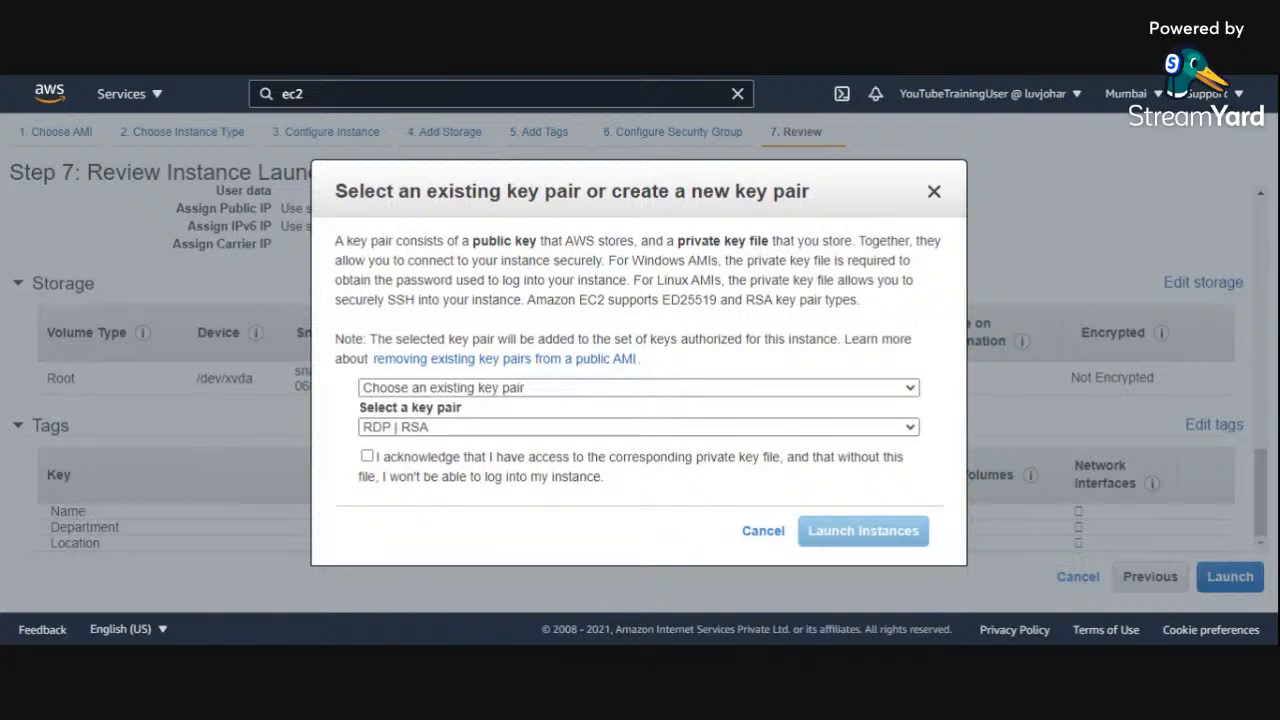
Step: Create a new RSA key pair named testkeypair for the instance and download its private key file
click(728, 405)
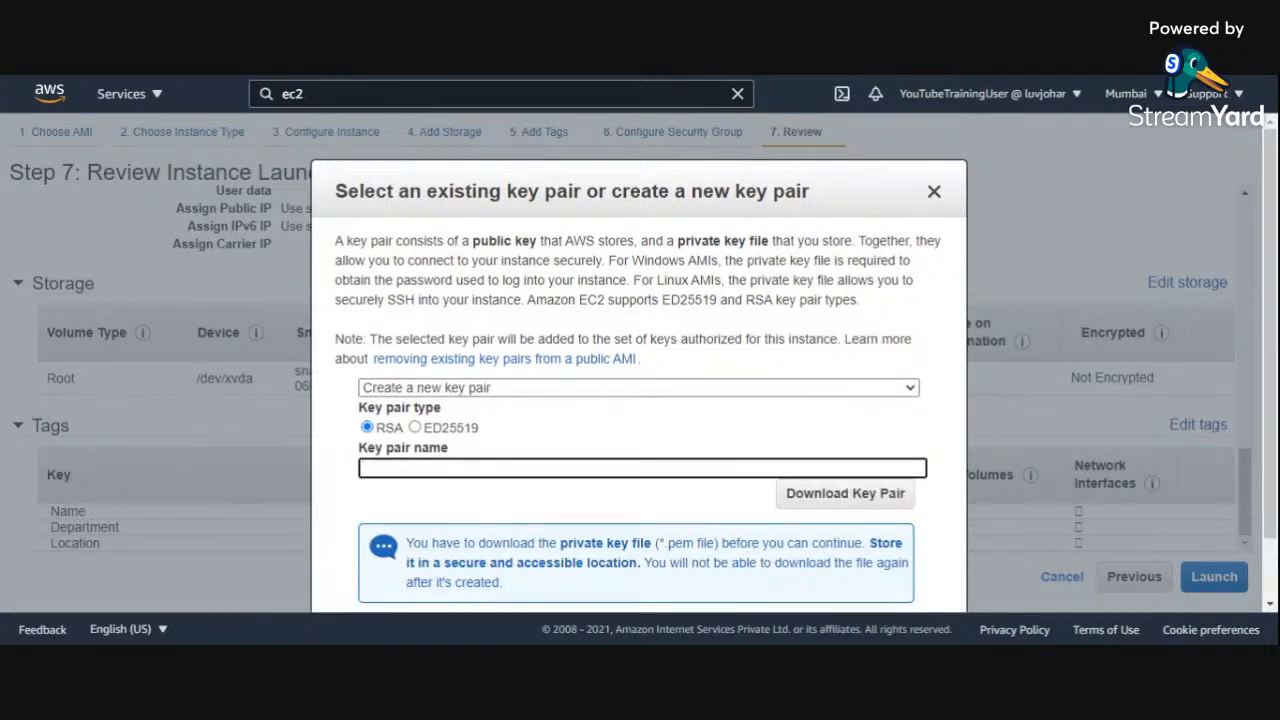
scroll(727, 429, down, 1)
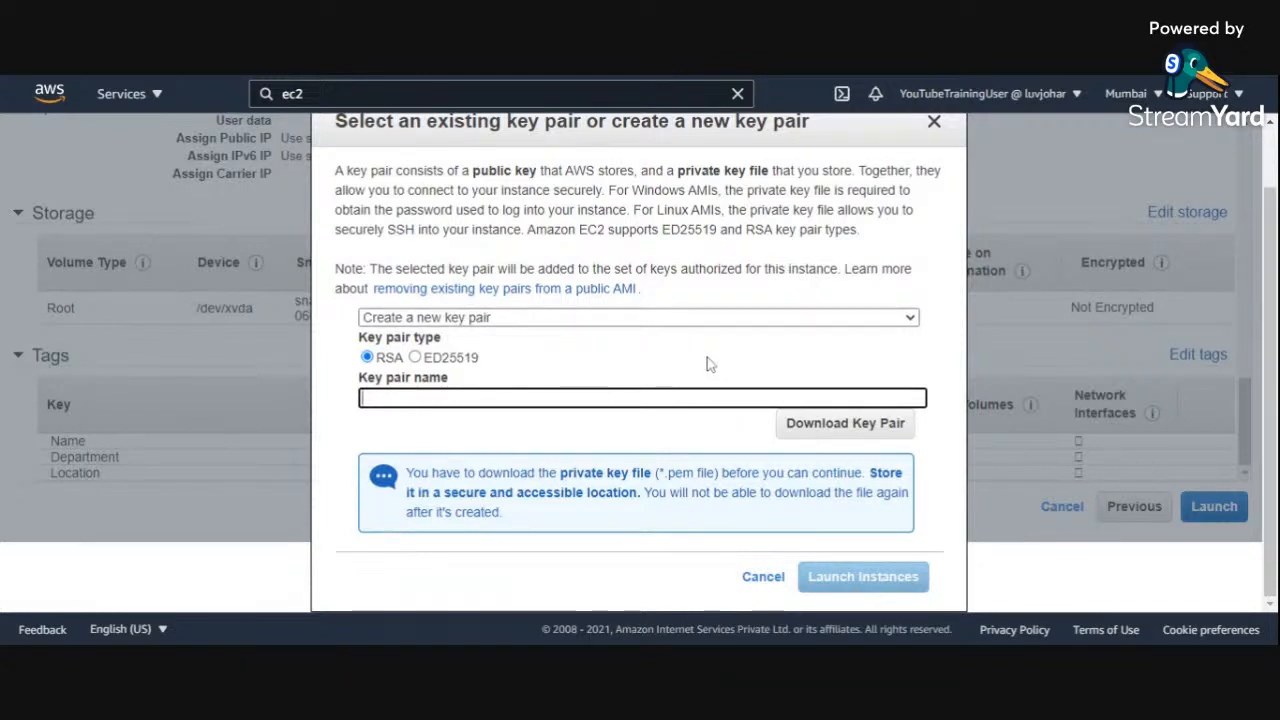
text(test)
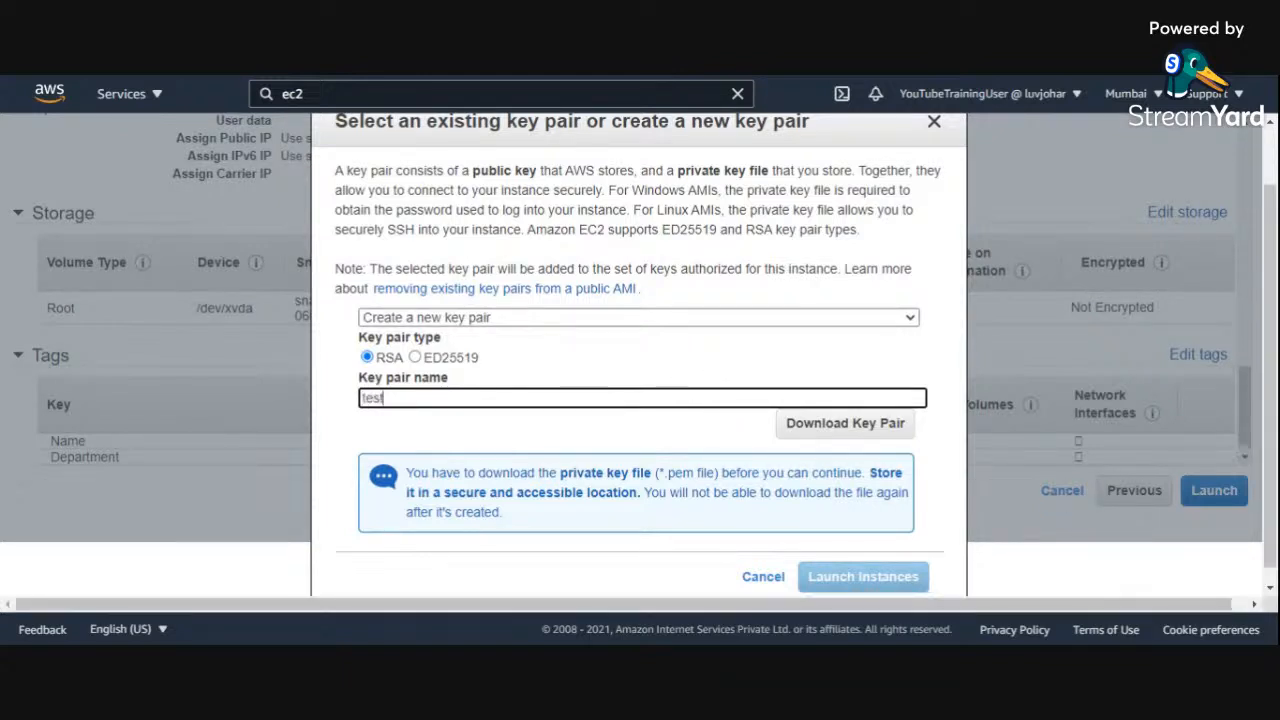
text(keypair)
click(812, 426)
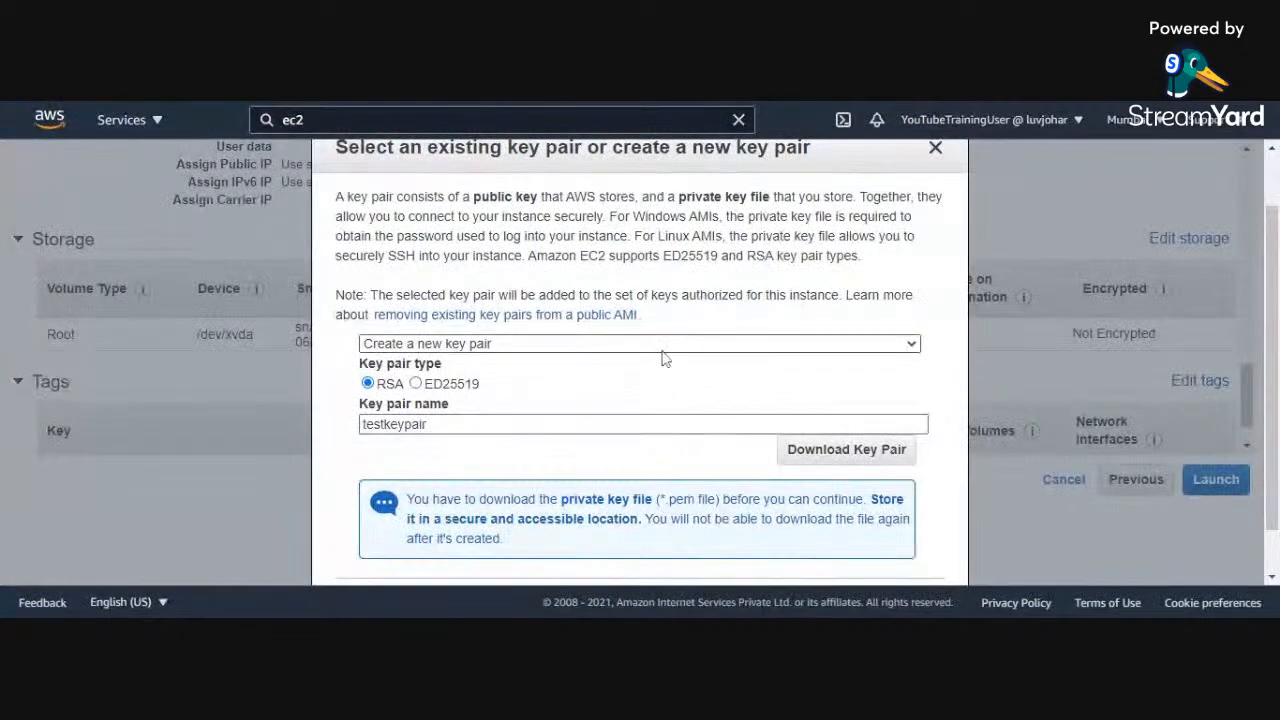
Step: Review the key pair settings and launch the instance with testkeypair
scroll(660, 353, down, 1)
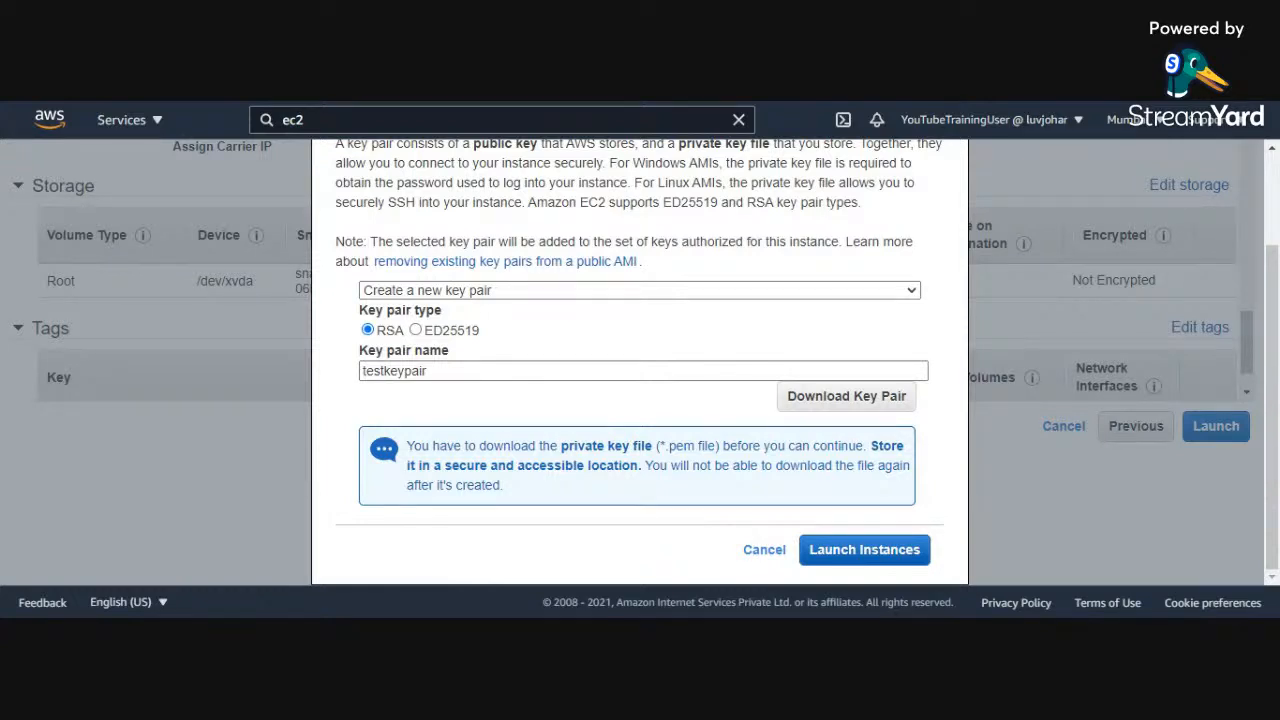
scroll(634, 486, up, 3)
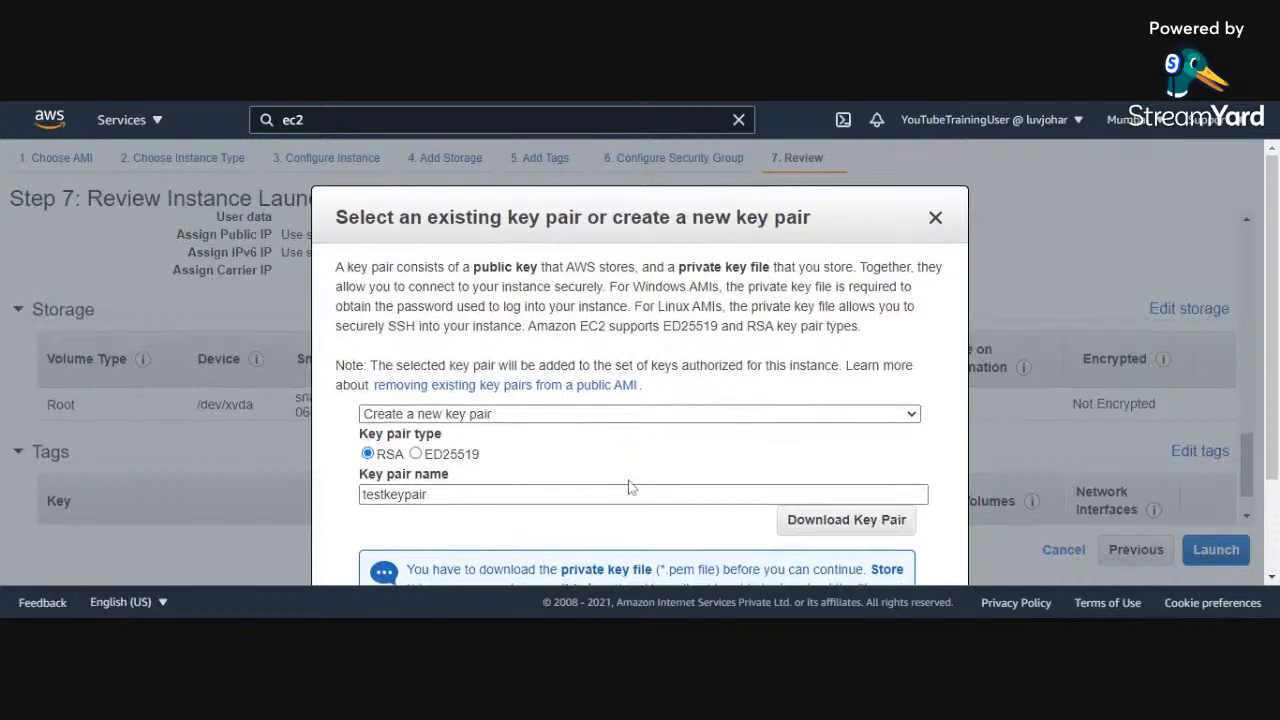
scroll(630, 483, down, 2)
scroll(630, 485, down, 1)
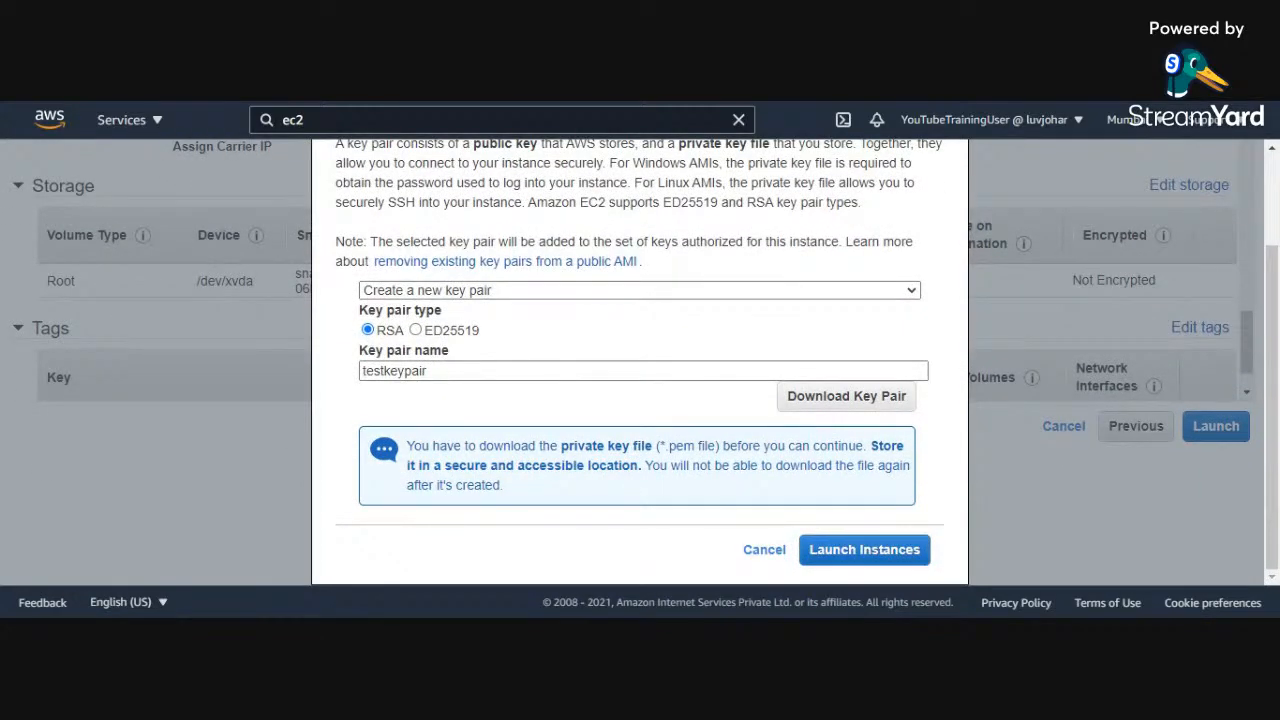
scroll(630, 487, up, 3)
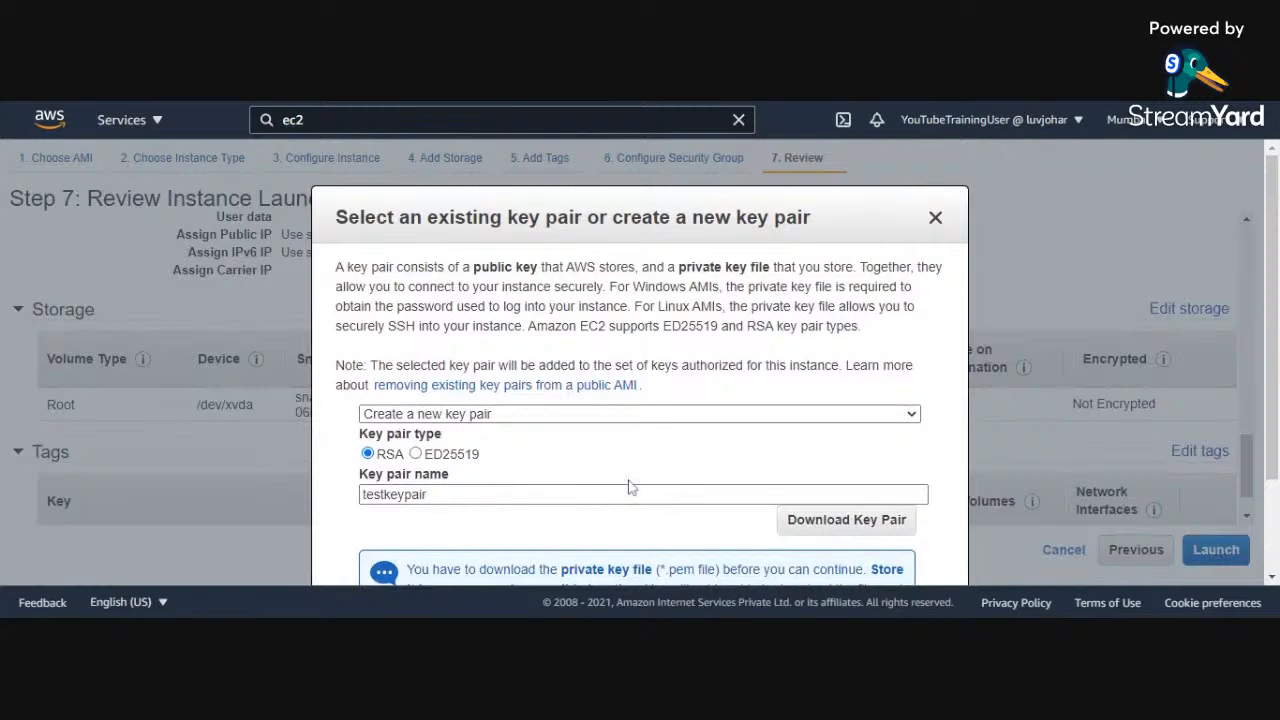
scroll(630, 487, down, 3)
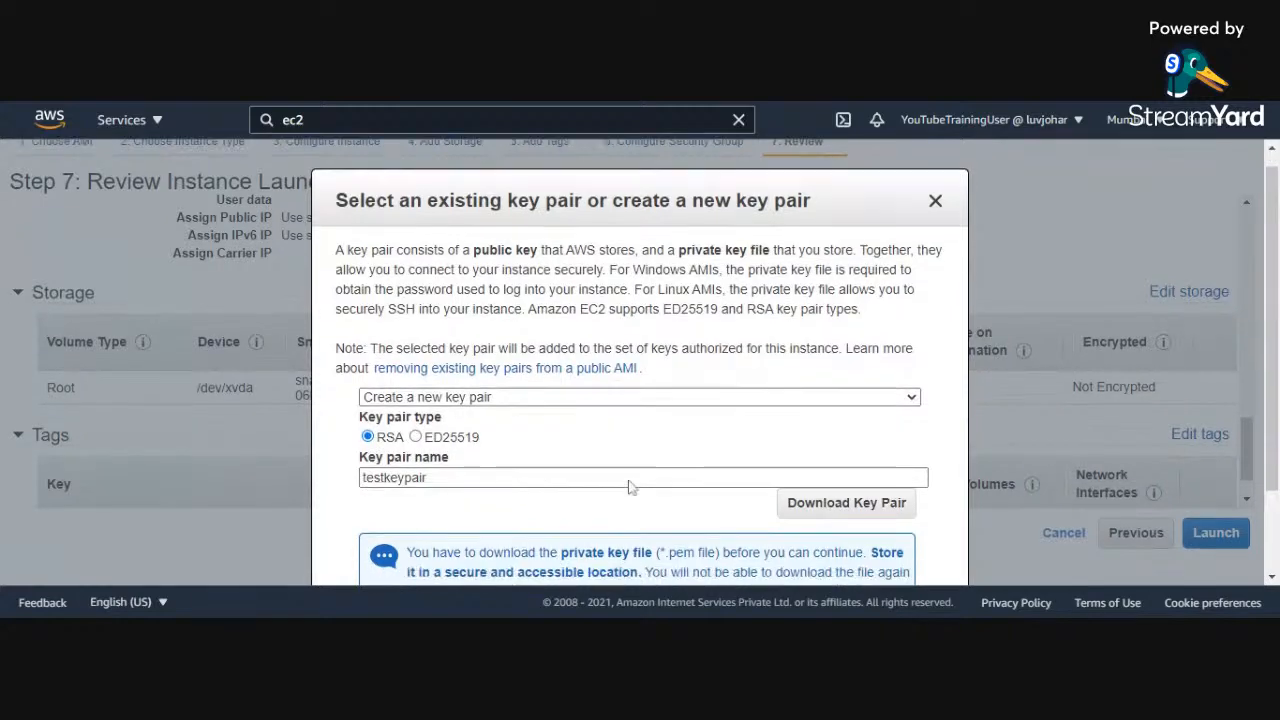
scroll(630, 487, up, 3)
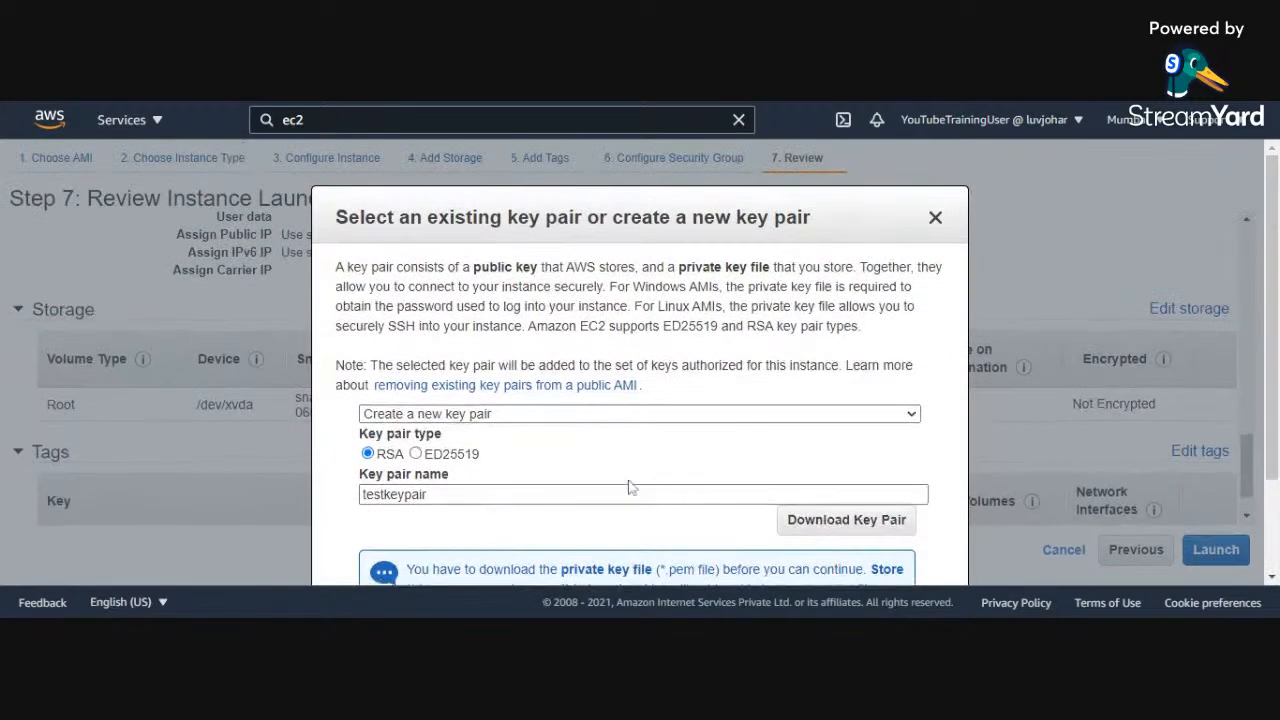
scroll(630, 487, down, 3)
scroll(630, 487, up, 3)
scroll(630, 487, down, 3)
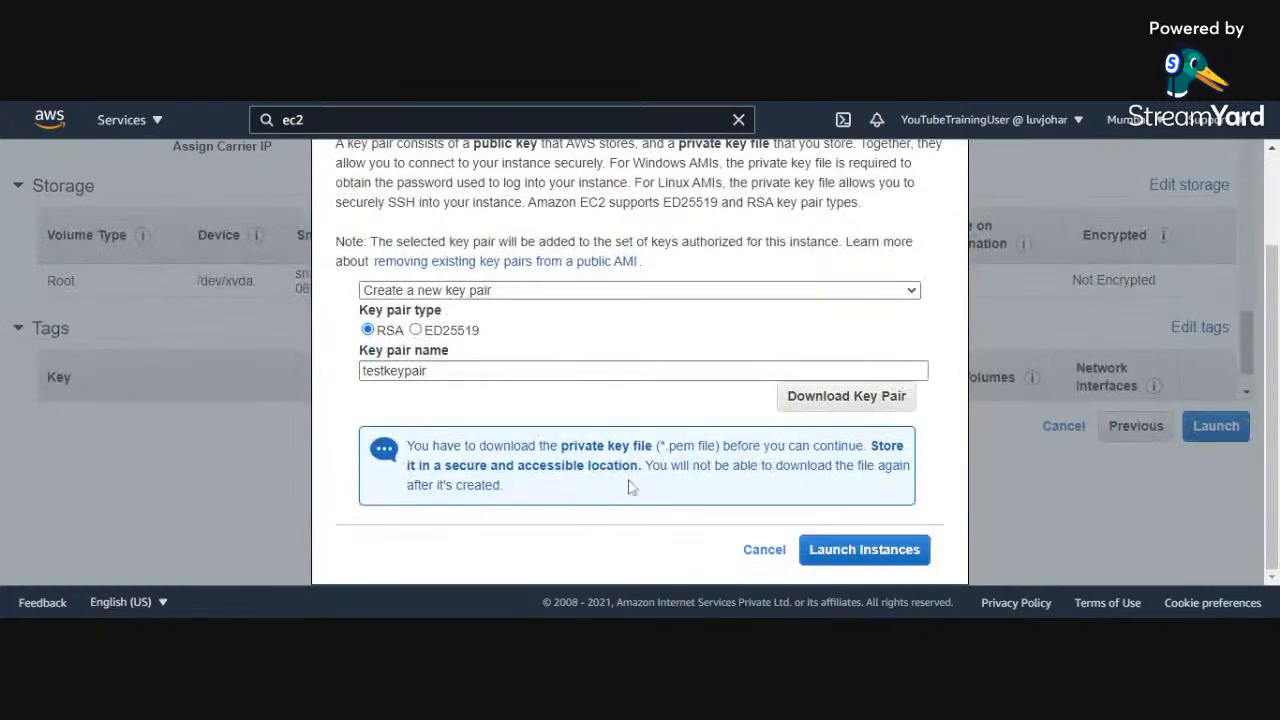
click(877, 563)
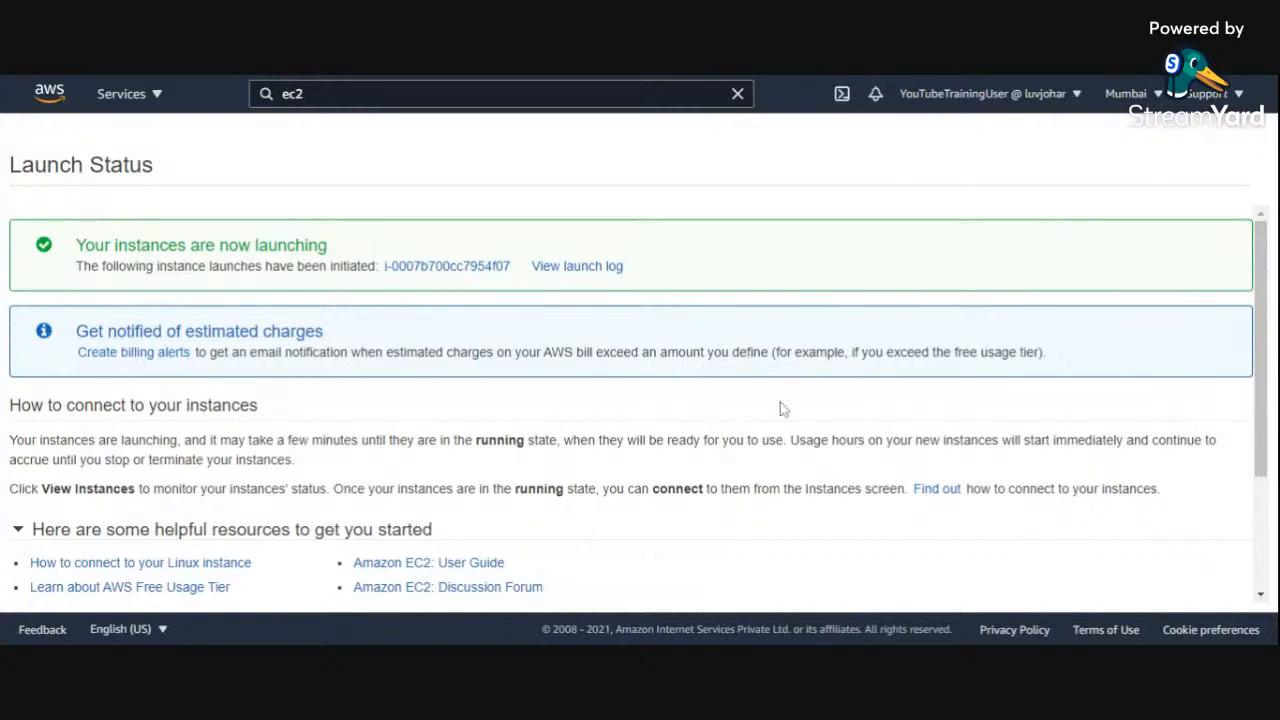
Step: Go from the launch status page to the instances list and select the Prod Server instance
scroll(500, 366, down, 2)
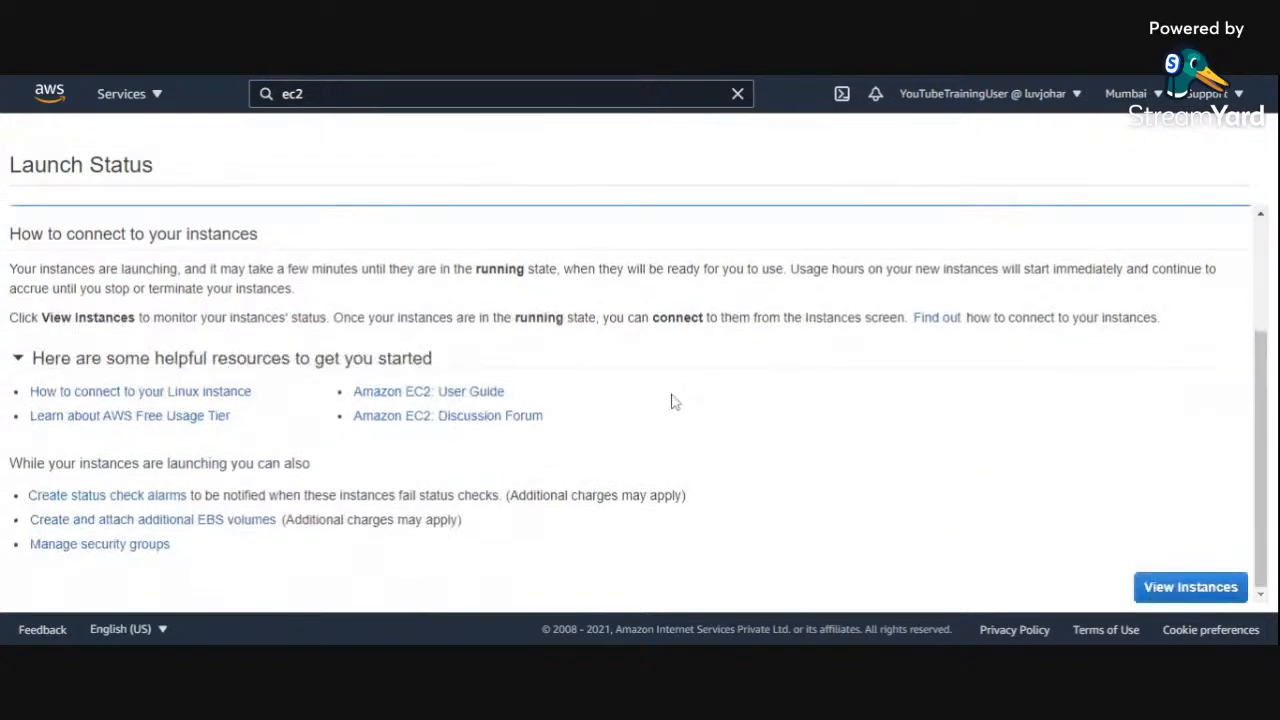
click(1168, 590)
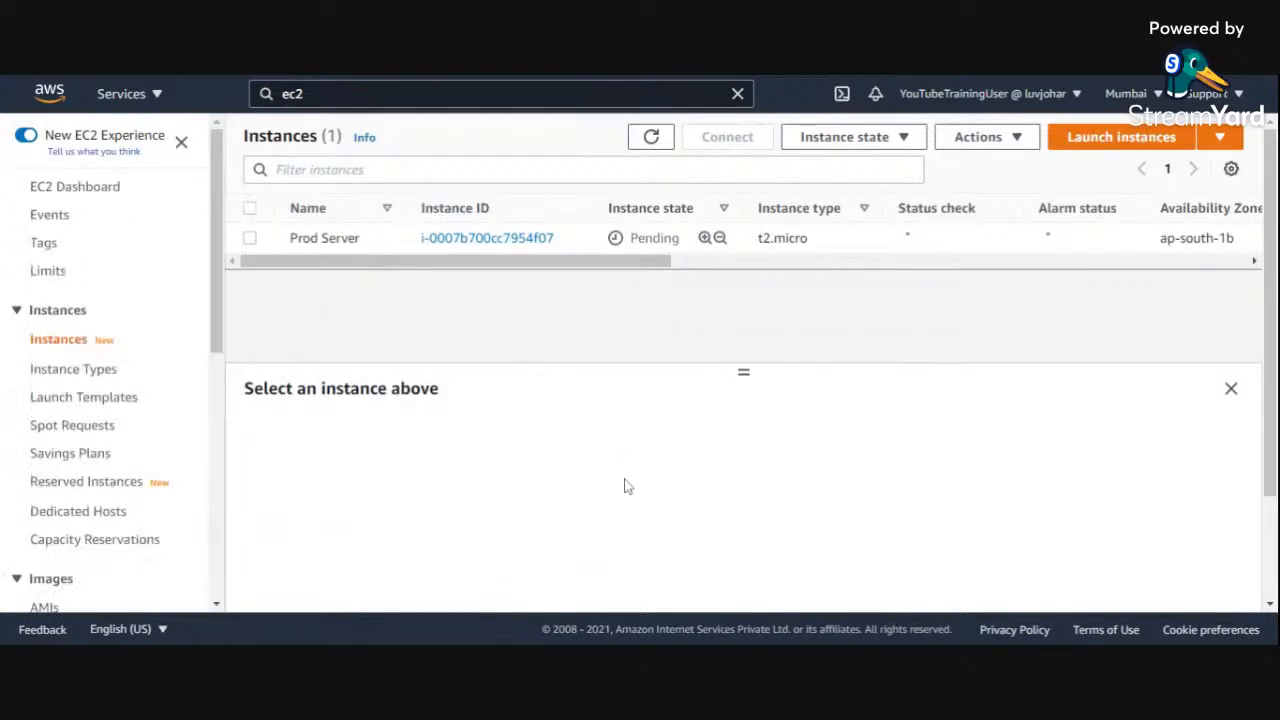
click(249, 237)
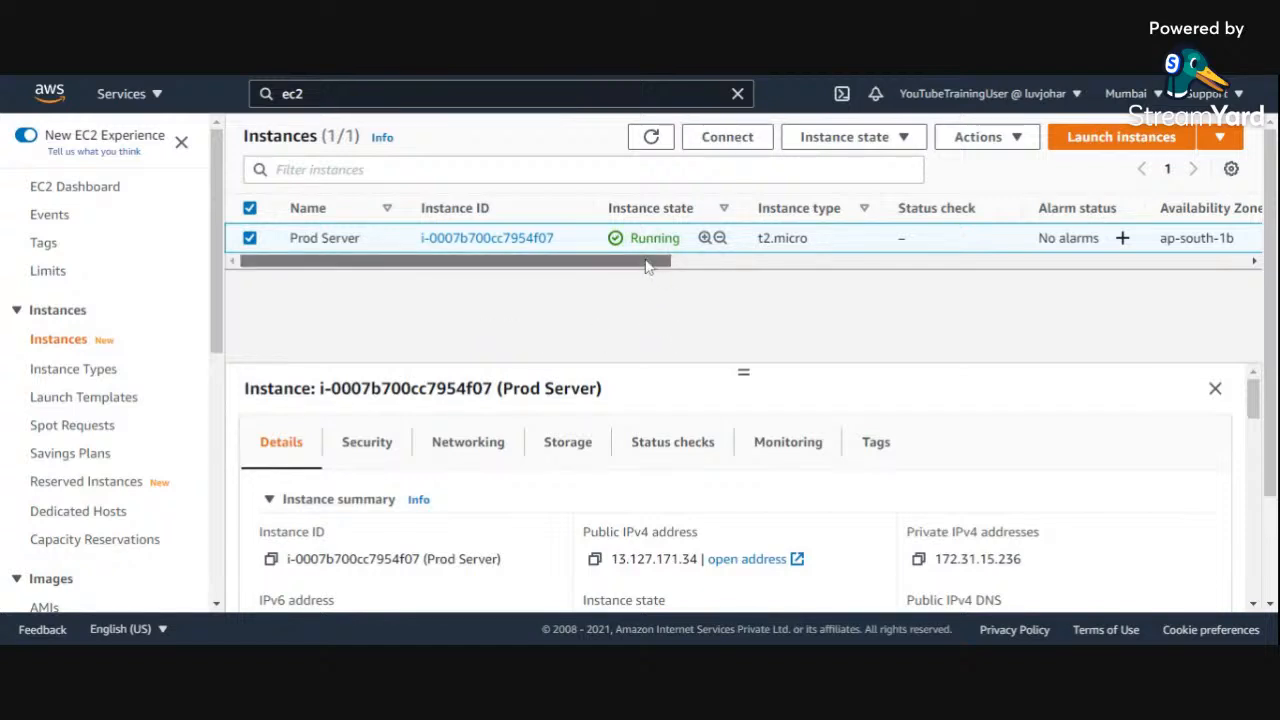
Step: Examine Prod Server's availability zone, monitoring, security group and key name columns, plus the public IPv4 address in its details
drag(646, 266, 836, 276)
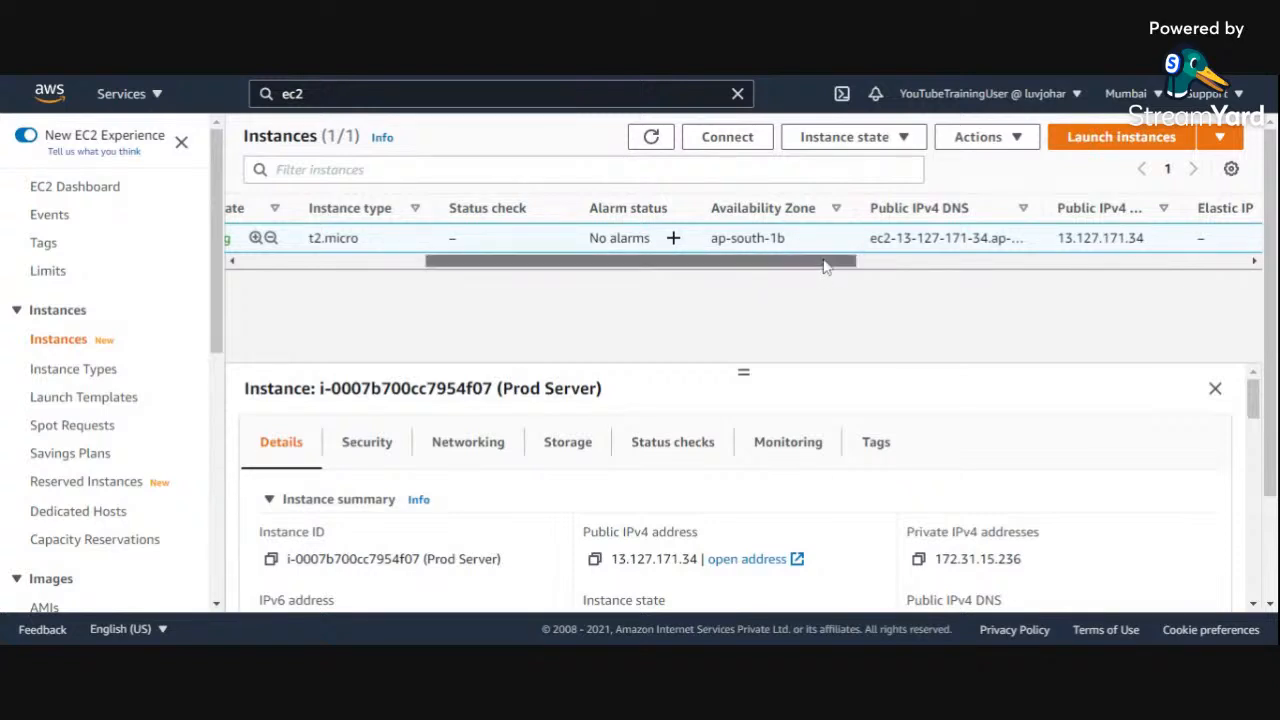
drag(823, 266, 866, 266)
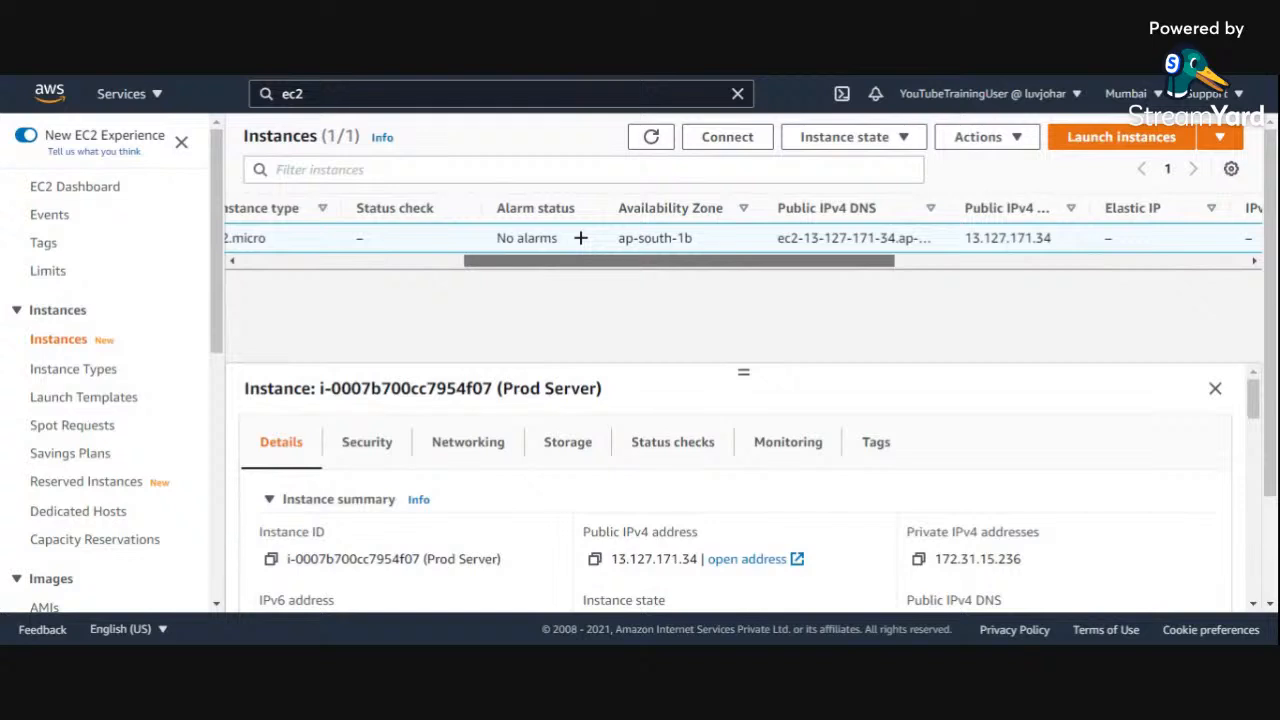
drag(865, 264, 907, 268)
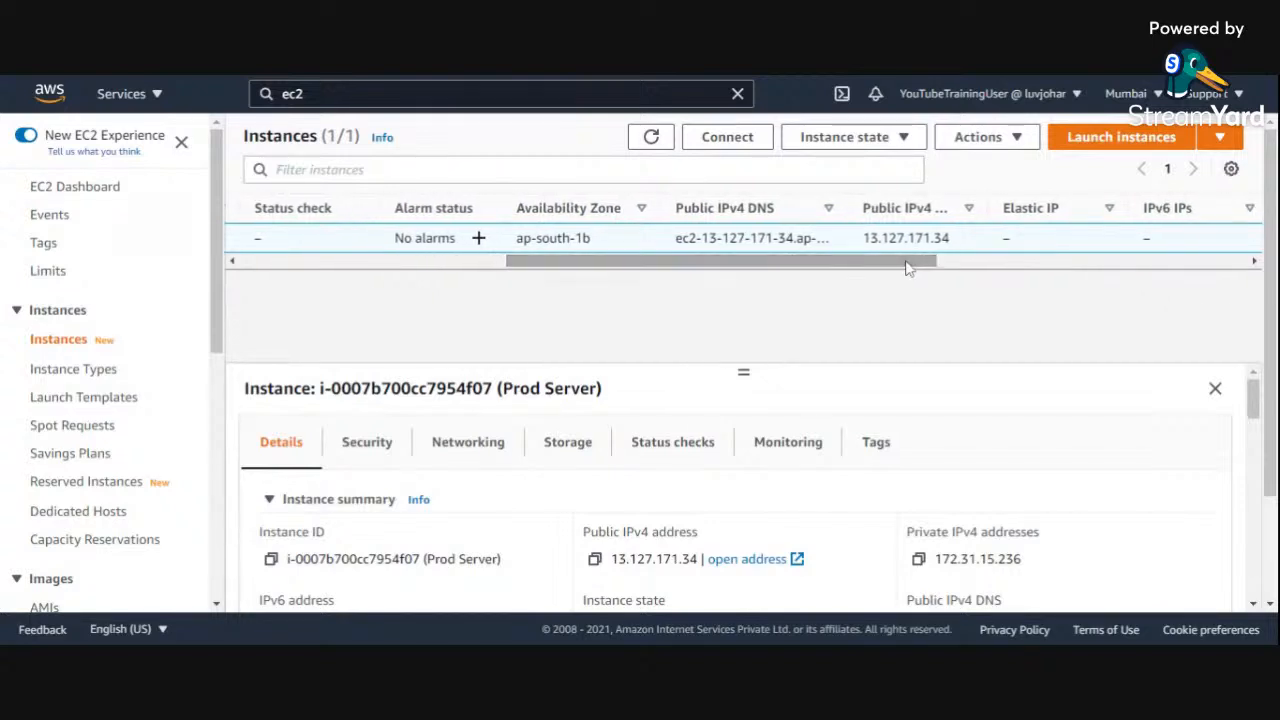
drag(857, 266, 1146, 261)
double_click(955, 239)
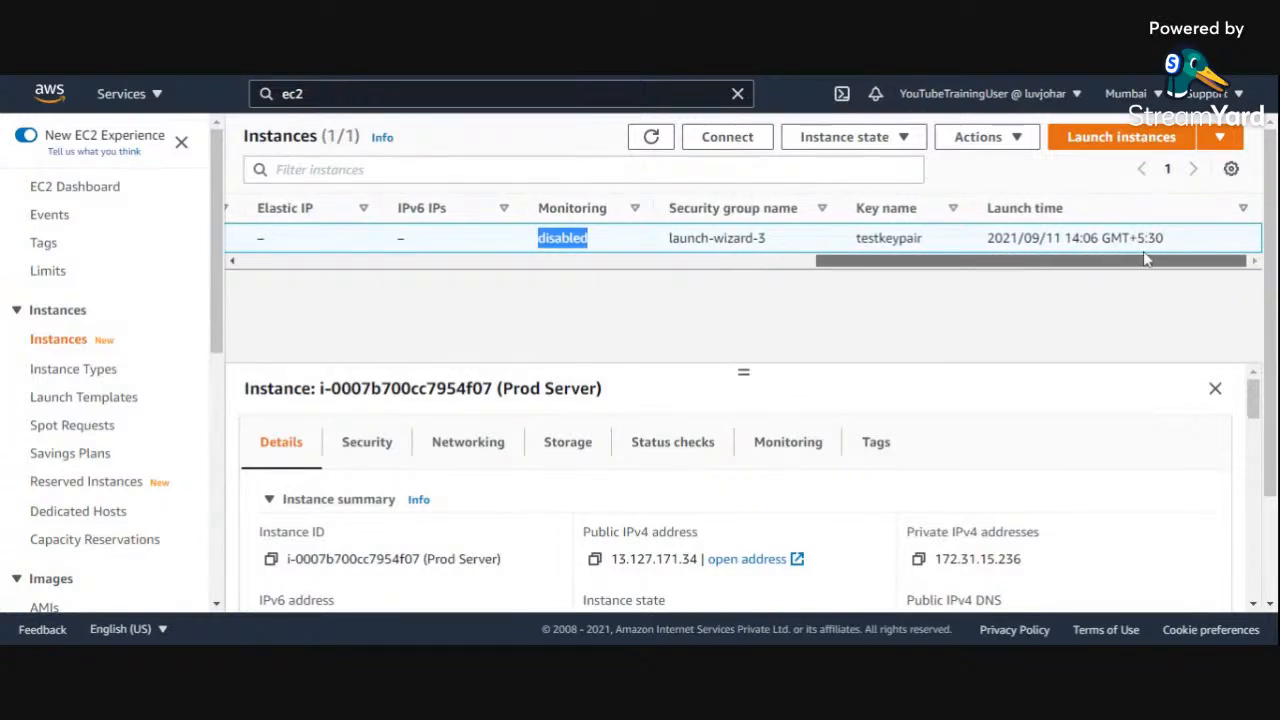
double_click(905, 239)
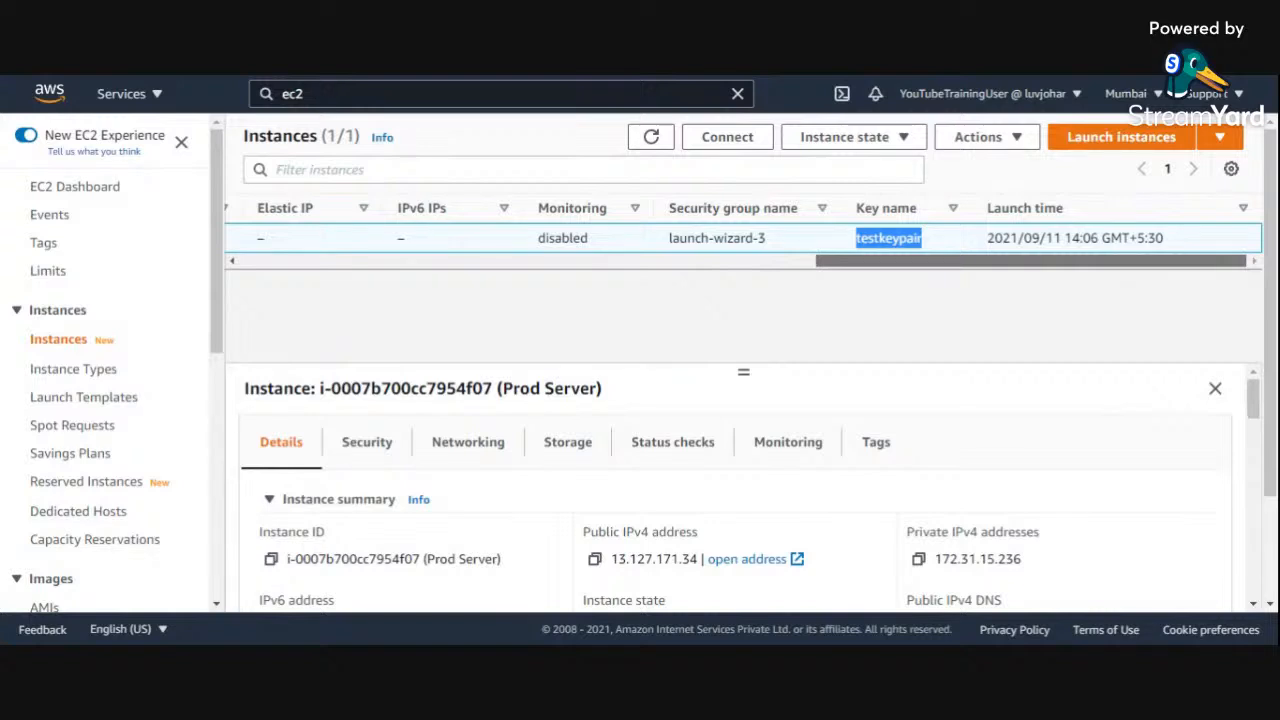
drag(941, 261, 366, 276)
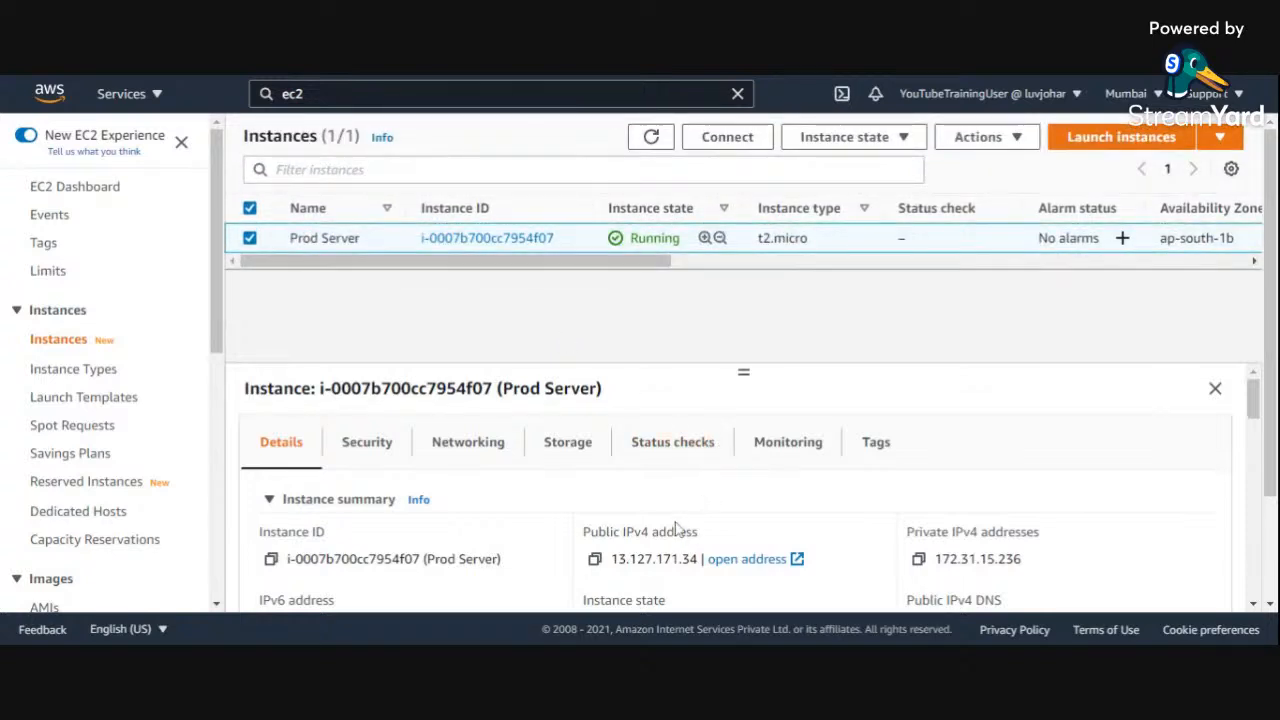
scroll(675, 530, down, 1)
triple_click(654, 474)
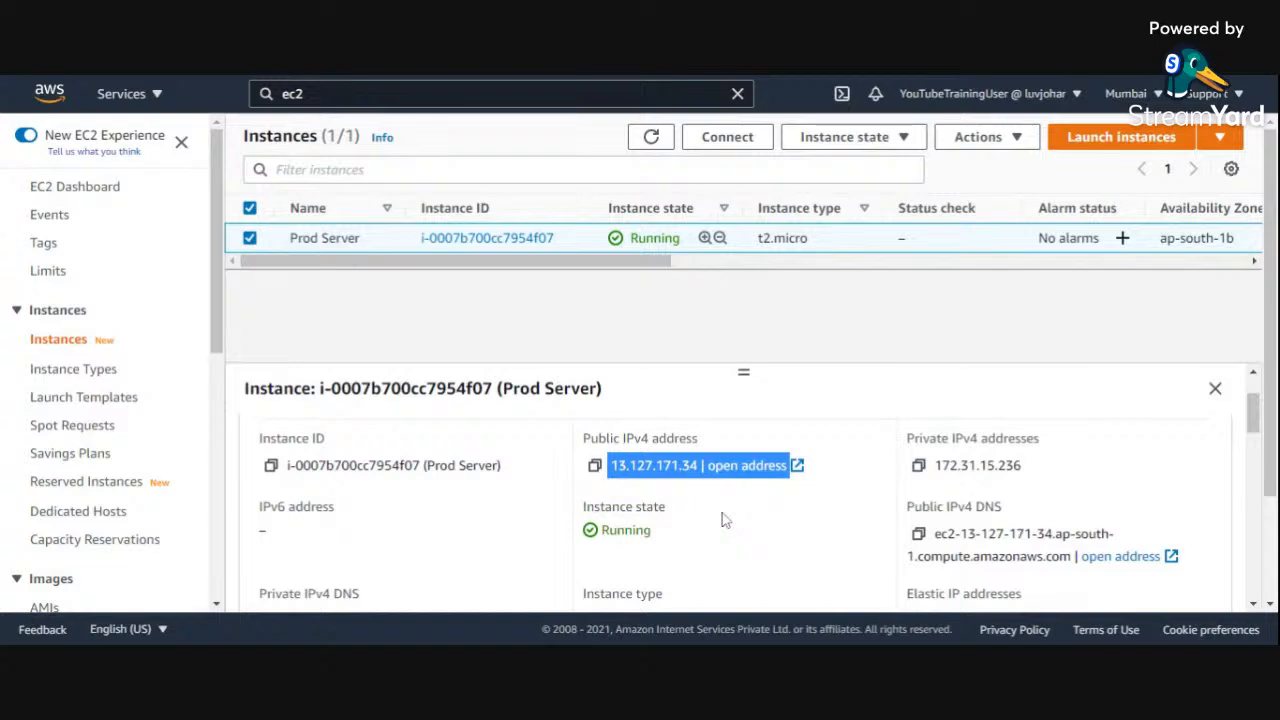
scroll(725, 520, up, 1)
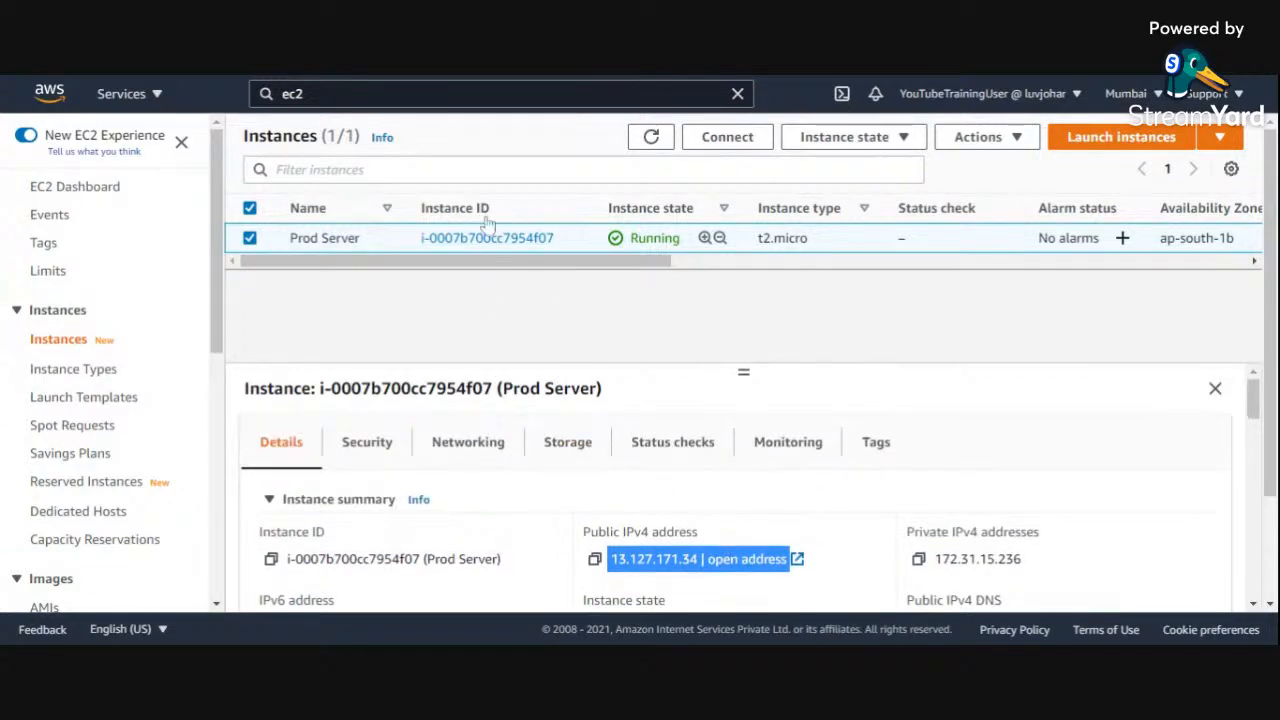
Step: Connect to the Prod Server instance through EC2 Instance Connect with the user name ec2-user
click(747, 146)
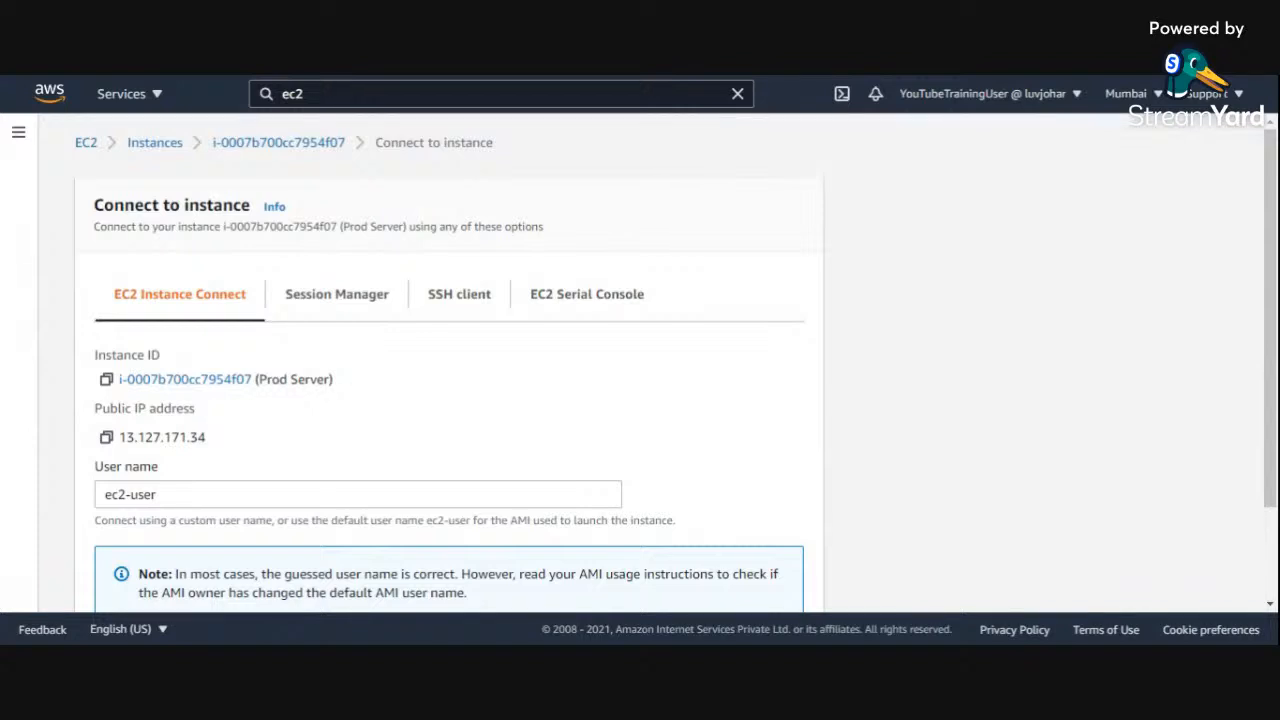
scroll(371, 399, down, 2)
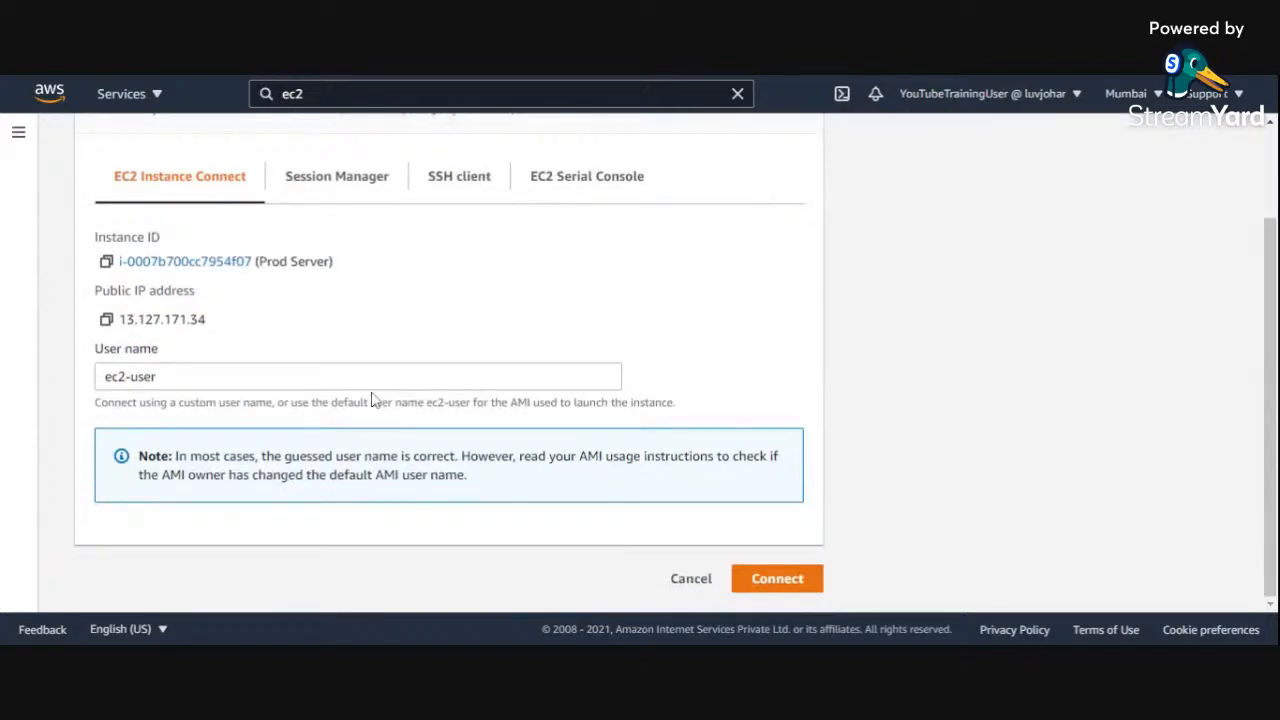
click(768, 586)
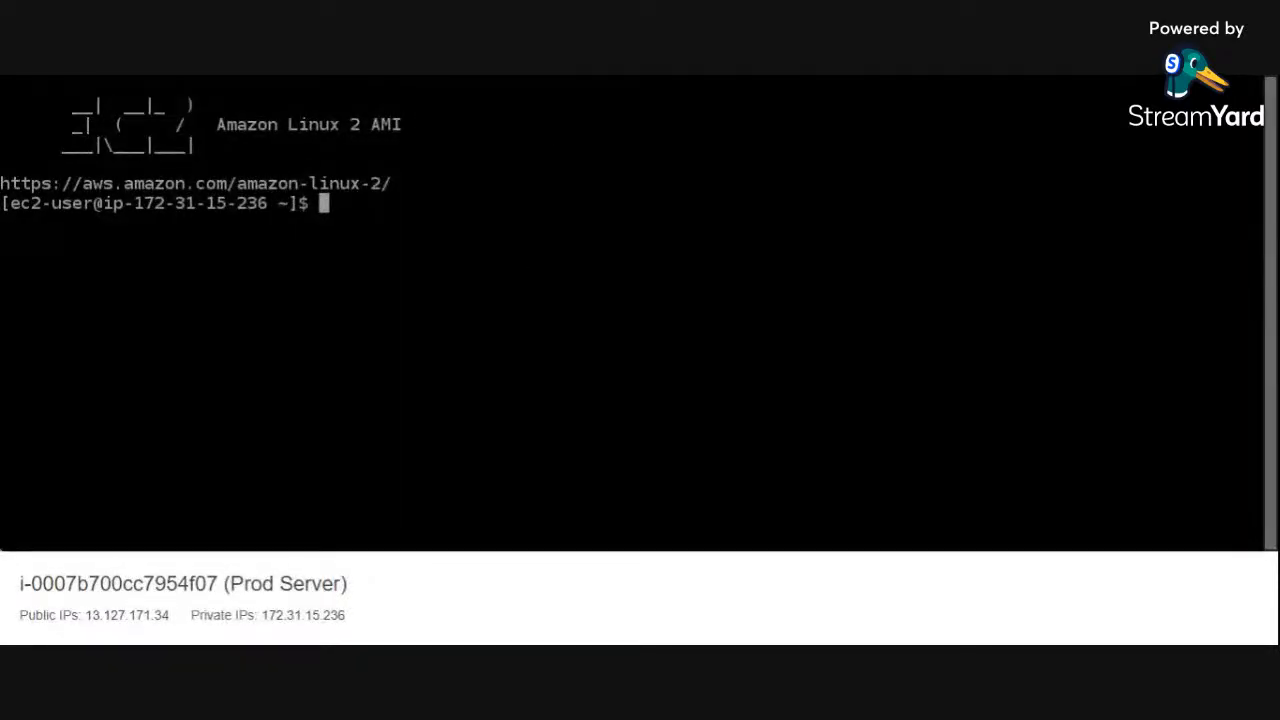
Step: List the home directory's contents with ls and print the working directory twice with pwd in the instance's terminal
key(Return)
key(Return)
text(ls)
key(Return)
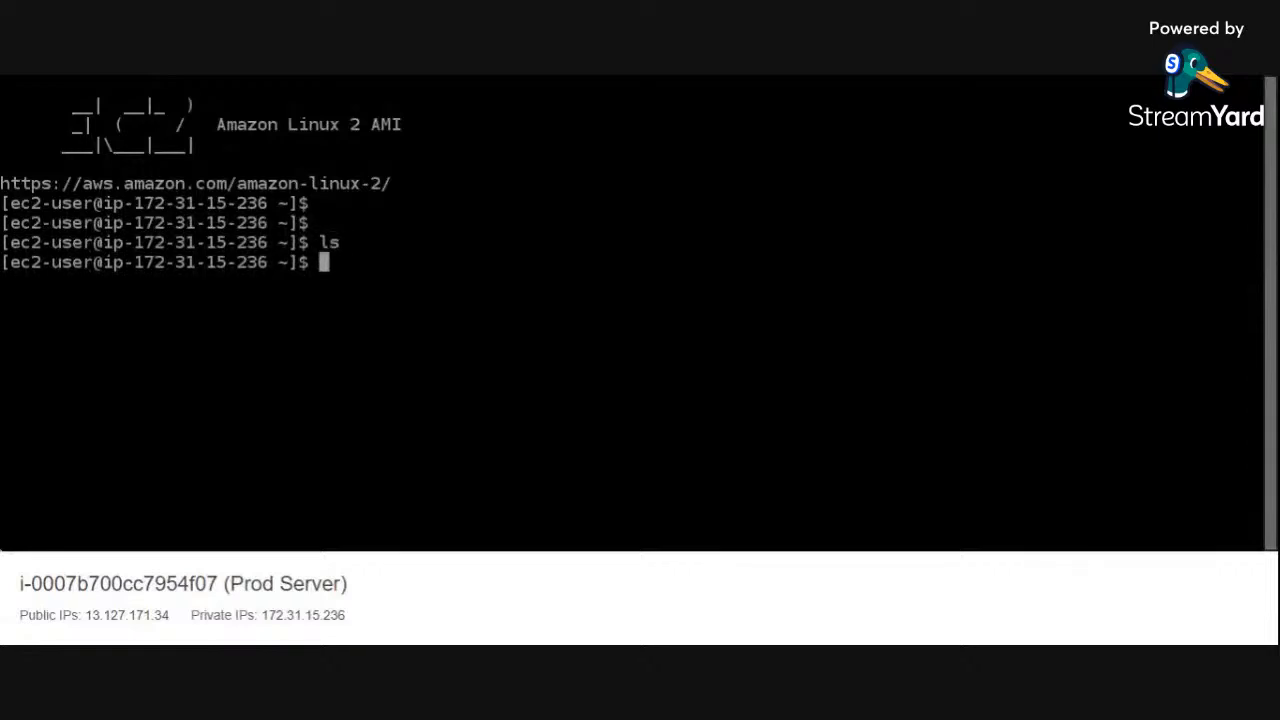
text(pwd)
key(Return)
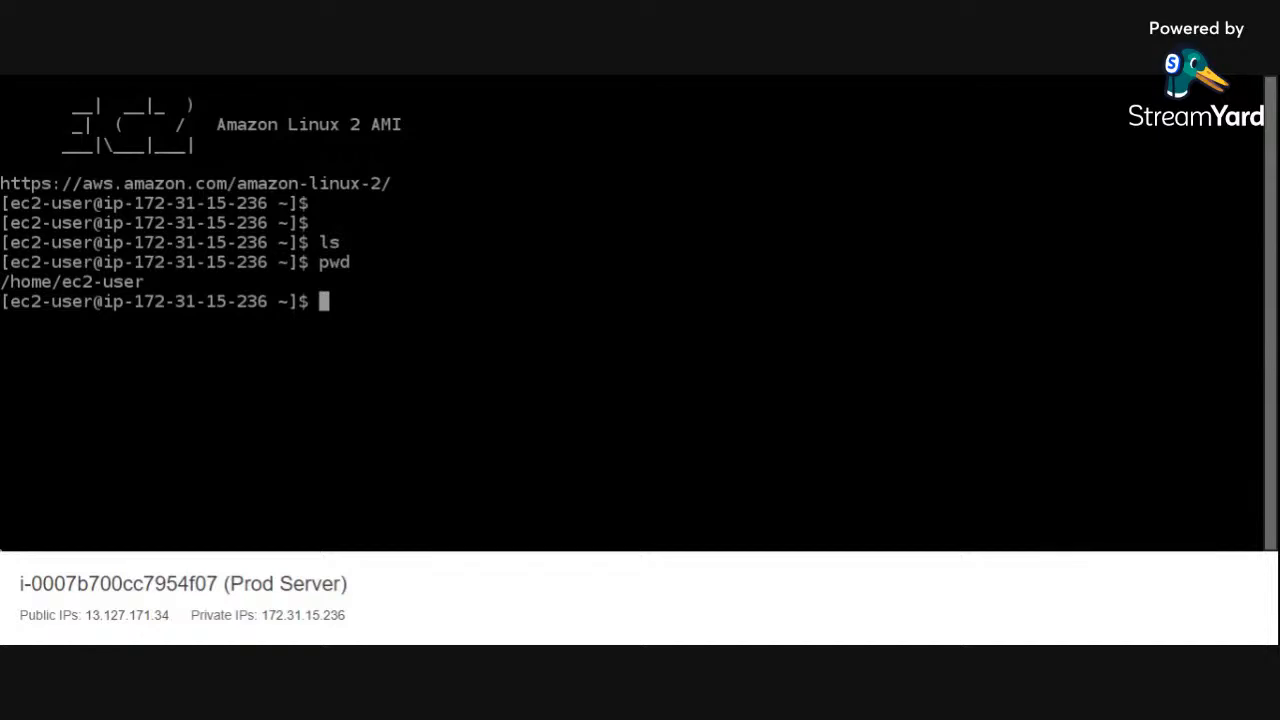
key(Up)
key(Return)
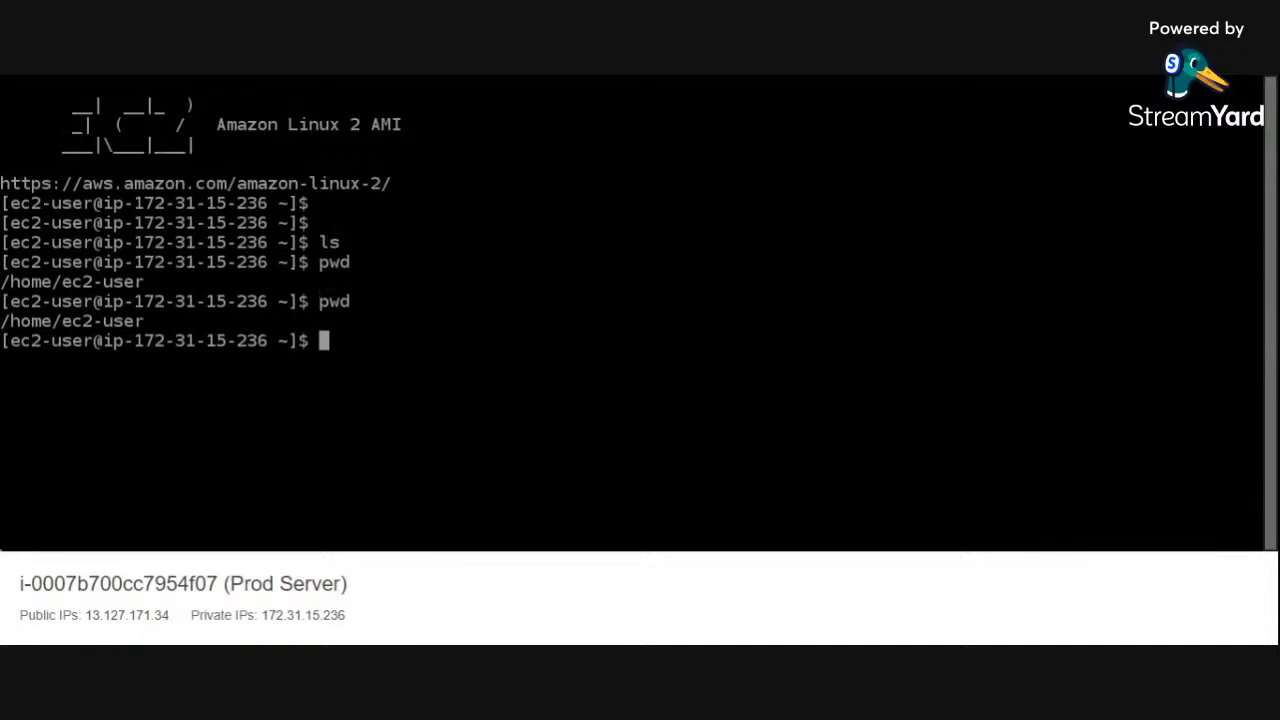